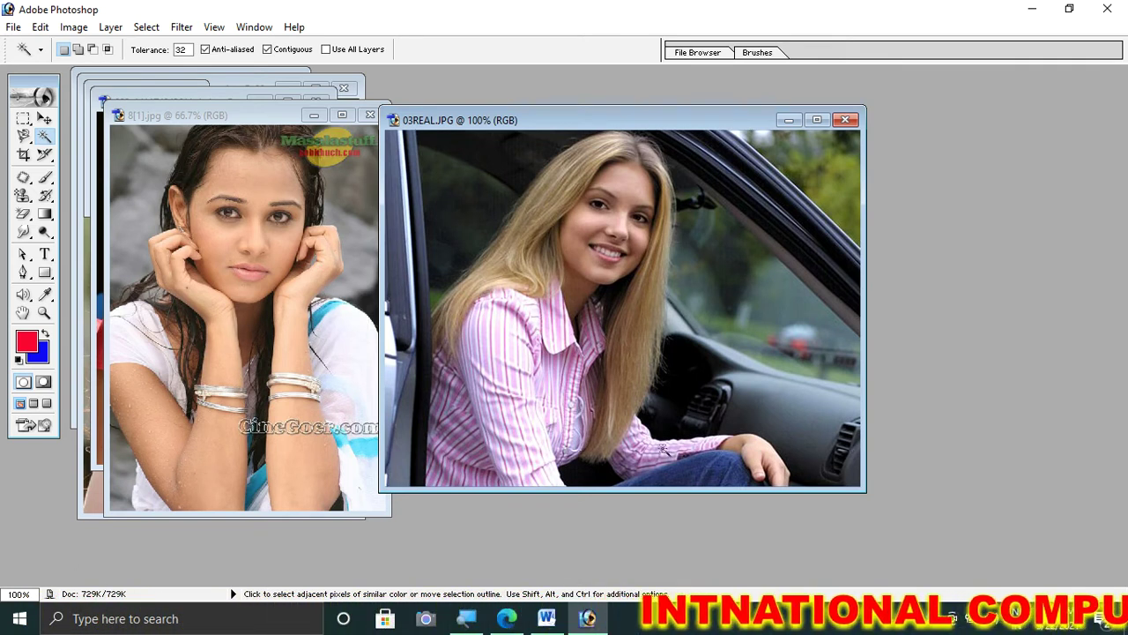
# Close the Edit menu, nudge the car photo window up-right, and bring up the shape tools
pyautogui.click(44, 30)
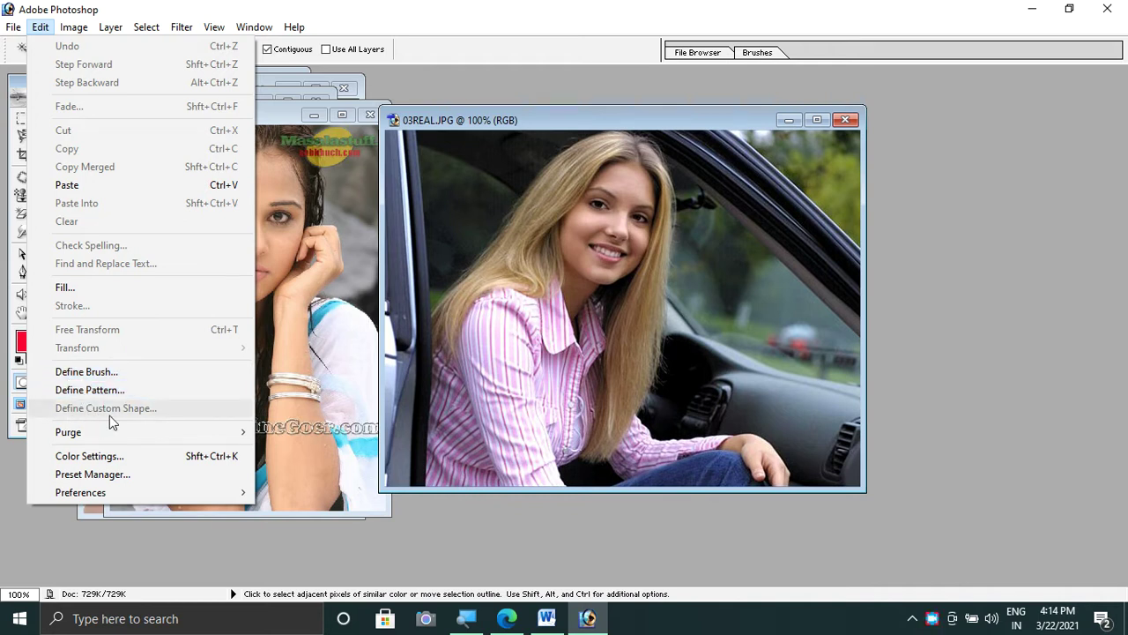
pyautogui.click(522, 130)
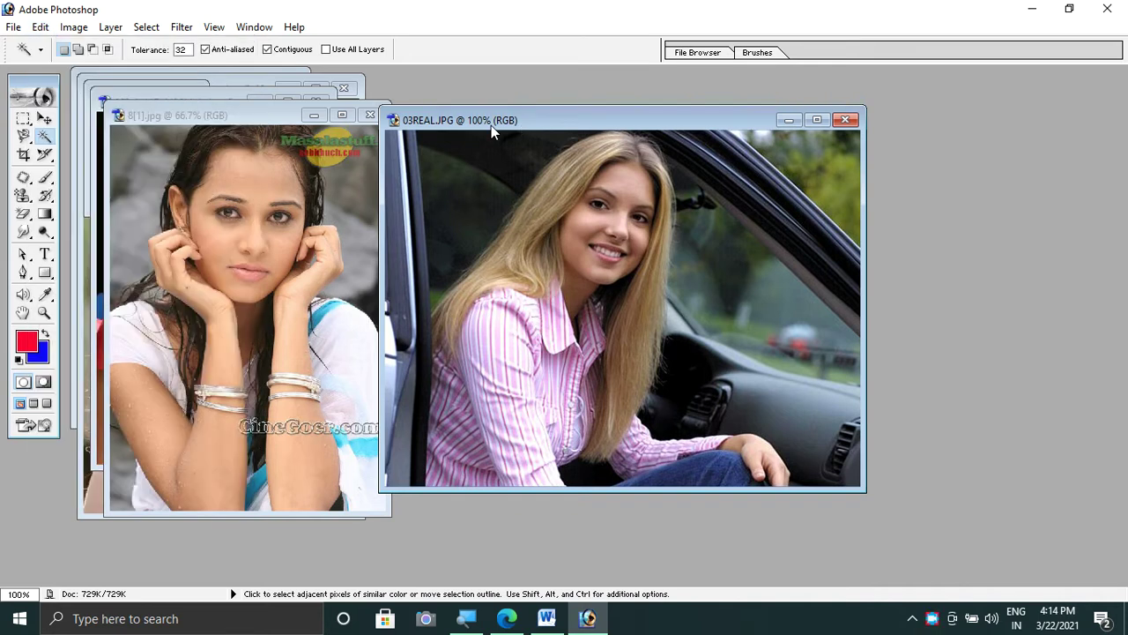
pyautogui.moveTo(491, 125); pyautogui.dragTo(515, 112)
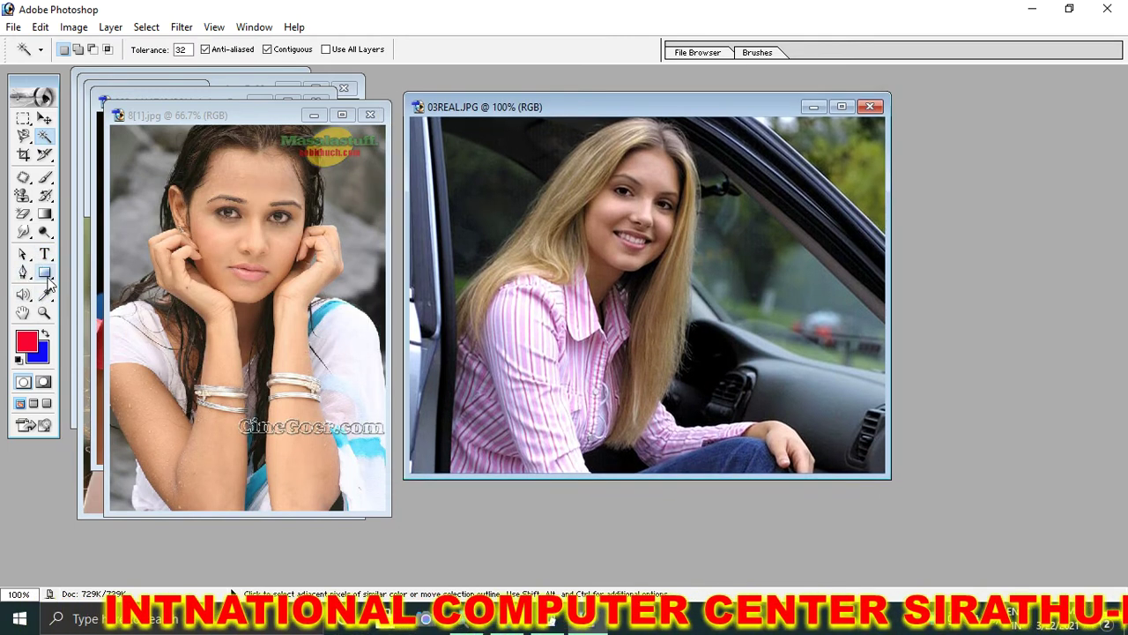
pyautogui.click(45, 272)
pyautogui.click(45, 272)
pyautogui.click(238, 268)
# Try a Freeform Pen outline on the car window and undo it, then draw a tall rectangle at the right edge
pyautogui.click(23, 273)
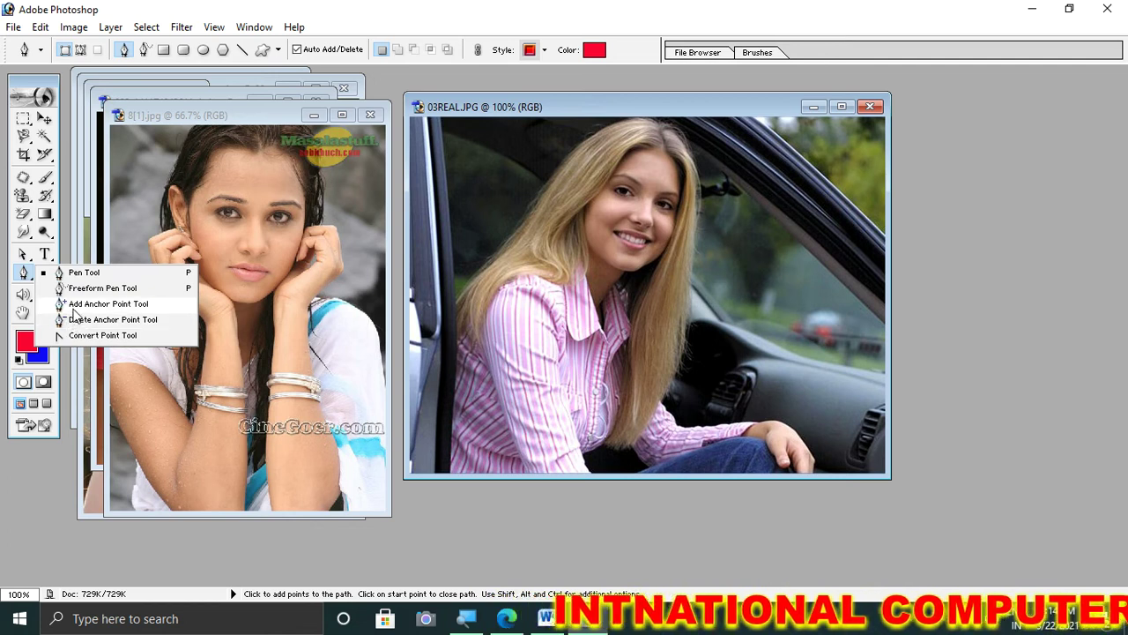
pyautogui.click(89, 288)
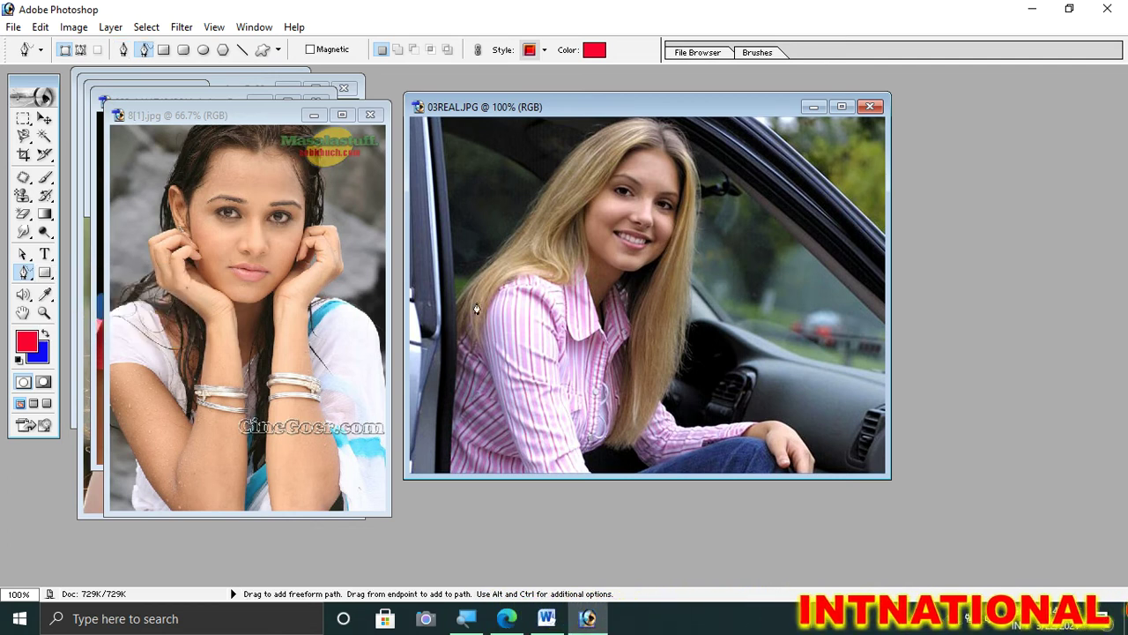
pyautogui.moveTo(715, 282)
pyautogui.mouseDown()
pyautogui.moveTo(750, 221)
pyautogui.moveTo(729, 258)
pyautogui.mouseUp()
pyautogui.hotkey('ctrl', 'z')
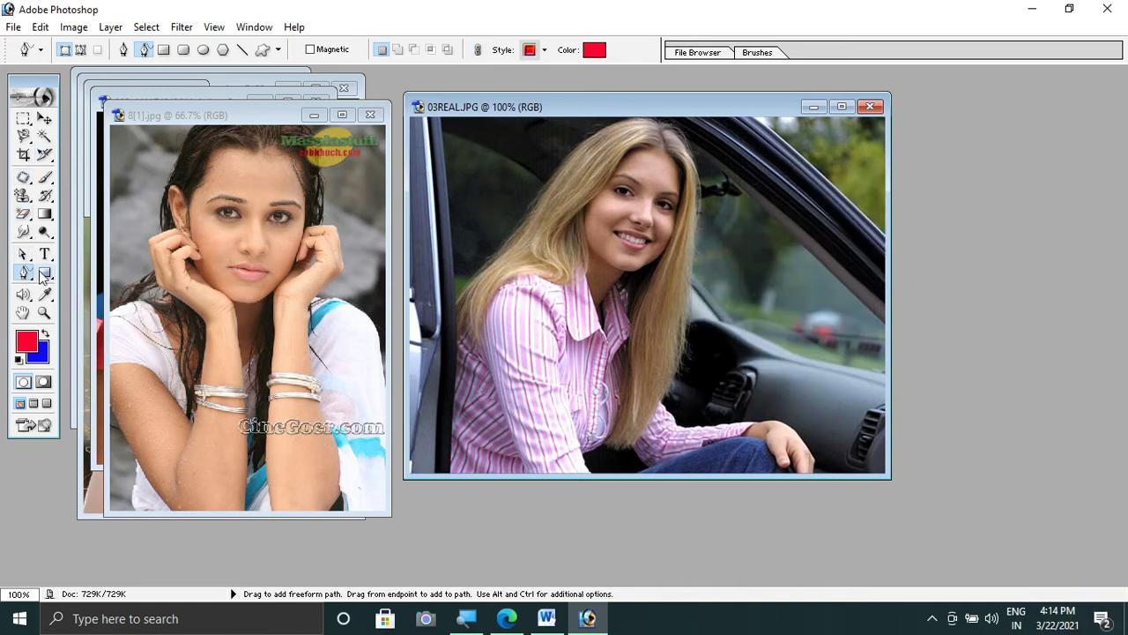
pyautogui.moveTo(41, 276); pyautogui.dragTo(97, 270)
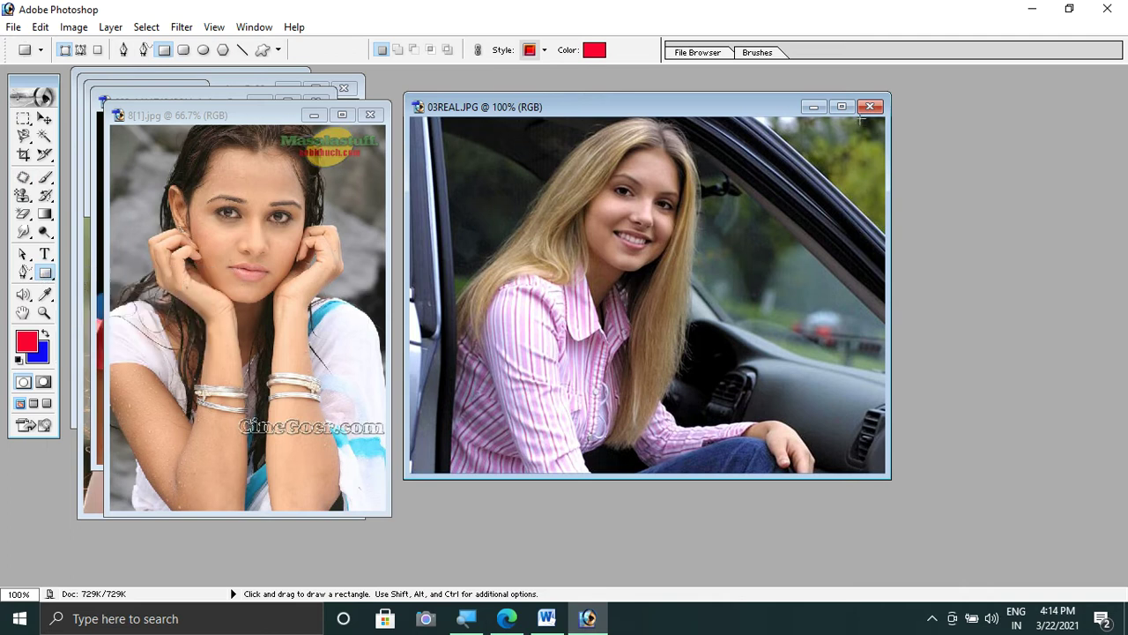
pyautogui.moveTo(910, 479); pyautogui.dragTo(910, 478)
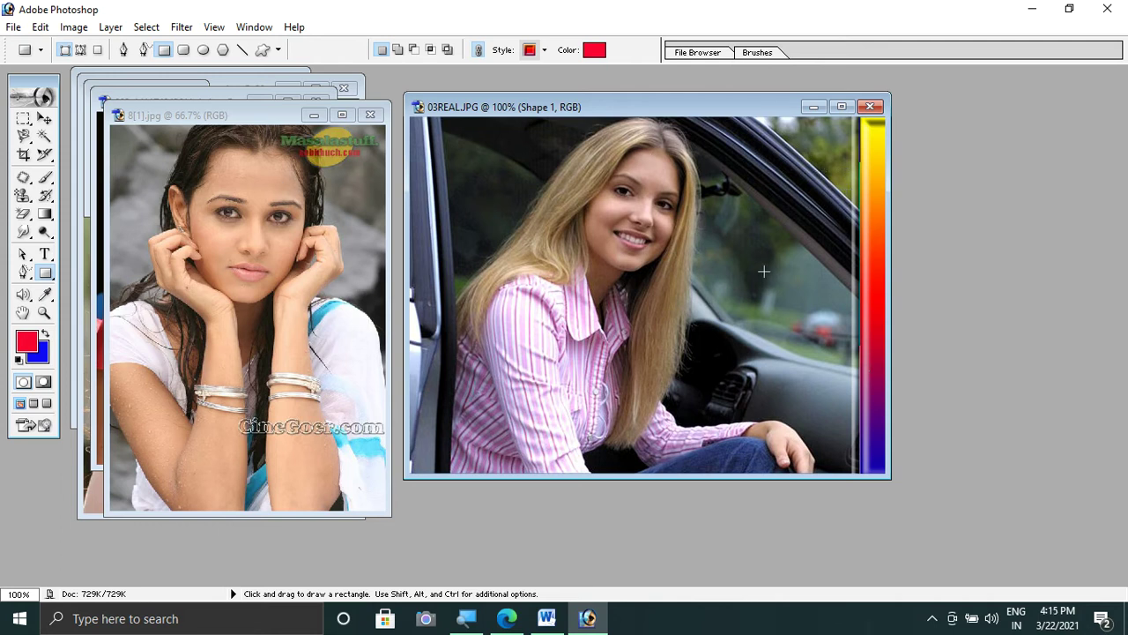
# Define the rainbow strip as a custom shape named 'girl', then undo the strip from the photo
pyautogui.click(40, 29)
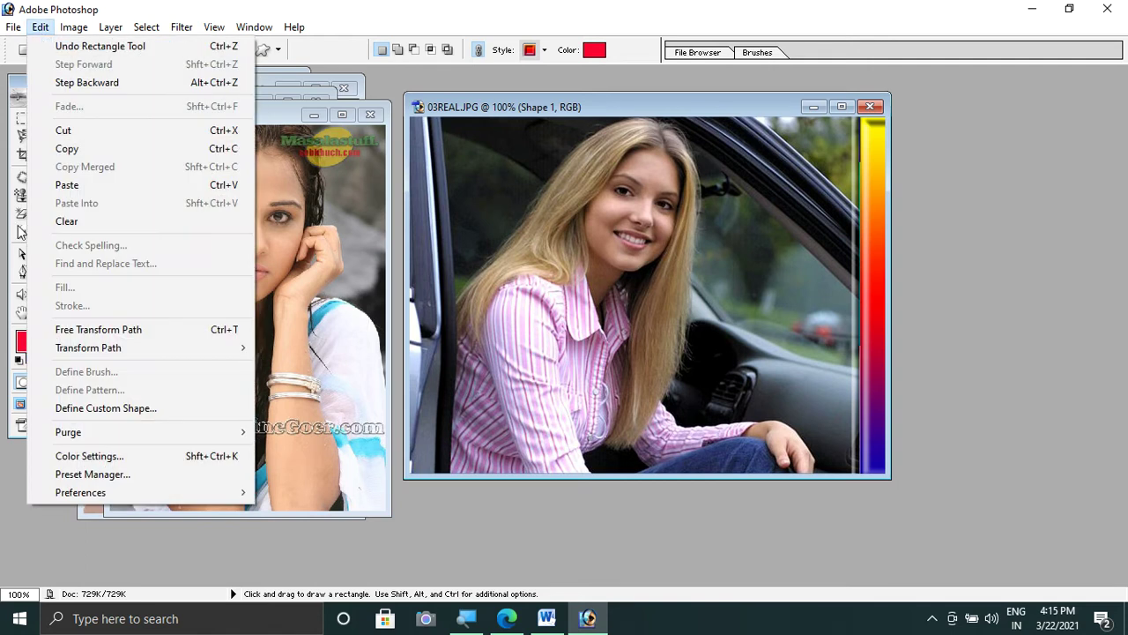
pyautogui.click(135, 408)
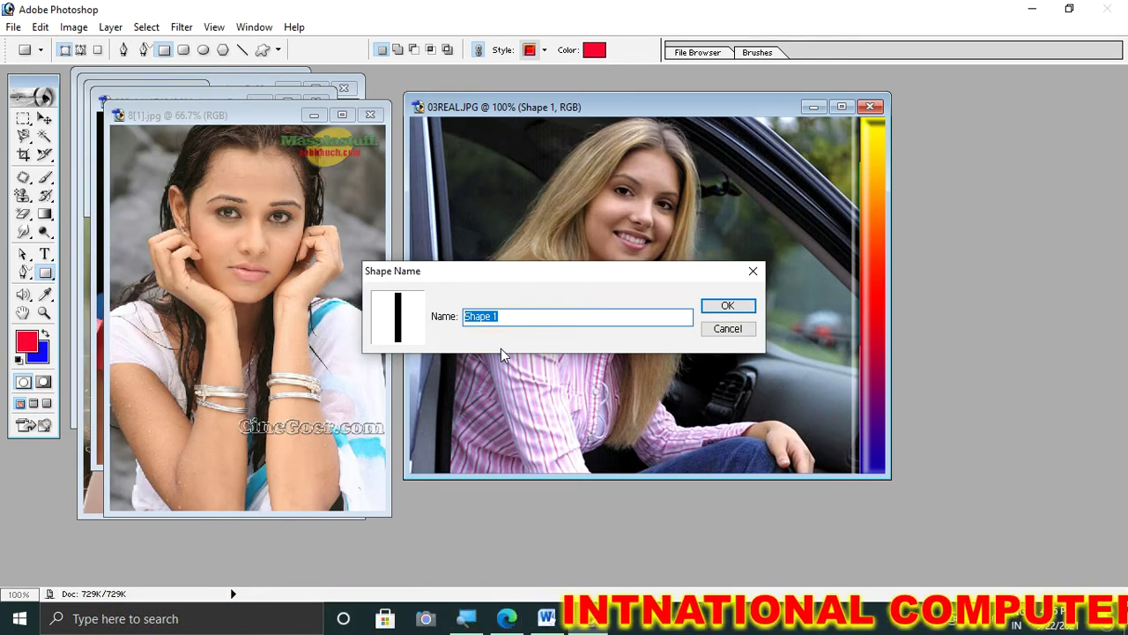
pyautogui.write('girl')
pyautogui.press('Return')
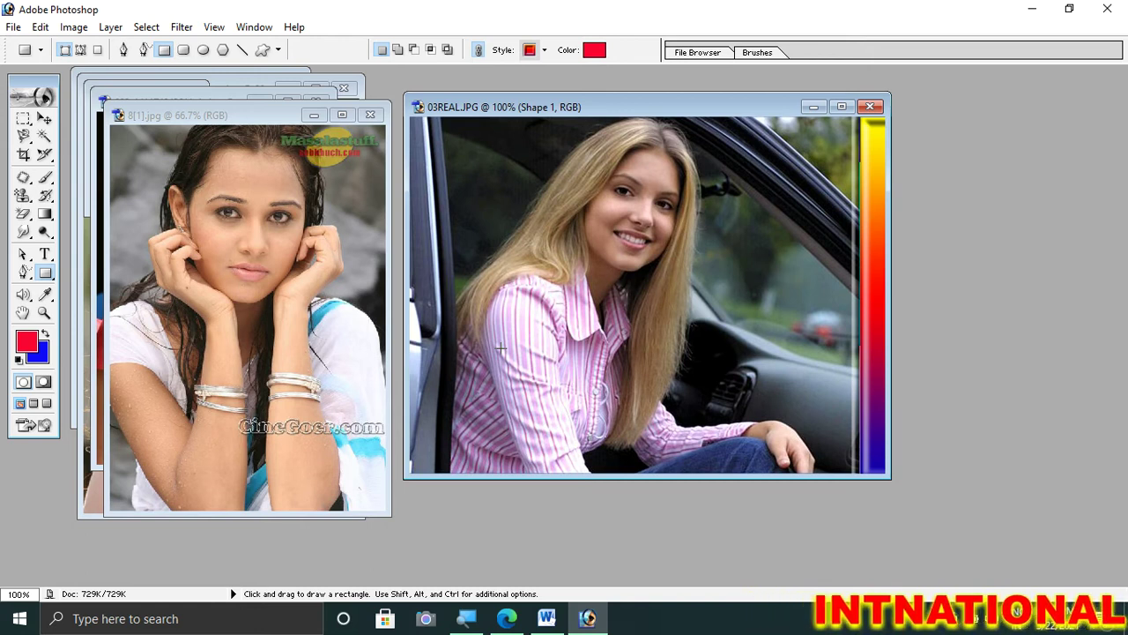
pyautogui.hotkey('ctrl', 'z')
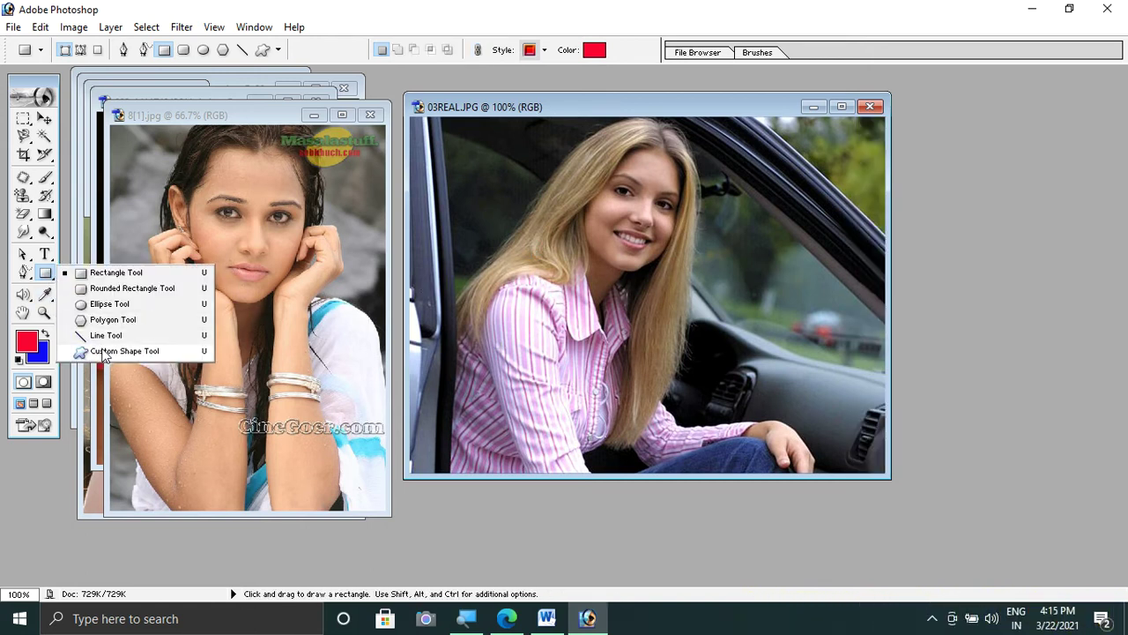
# Select the Custom Shape tool and pick the newly saved bar shape from the shape picker
pyautogui.moveTo(46, 274); pyautogui.dragTo(106, 350)
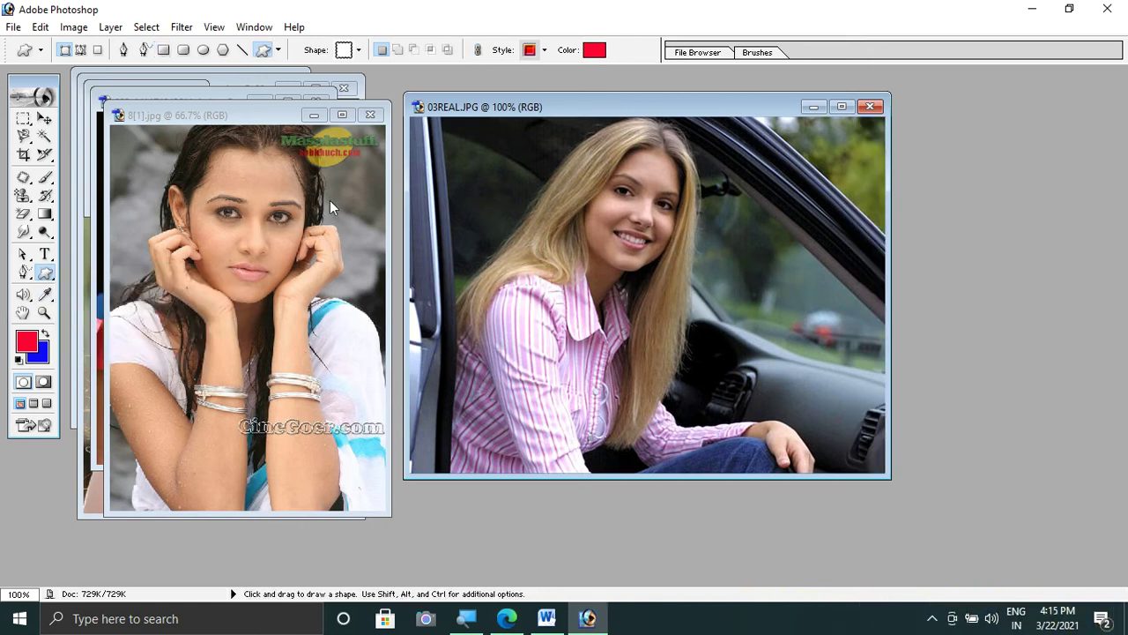
pyautogui.click(358, 50)
pyautogui.moveTo(487, 114); pyautogui.dragTo(509, 342)
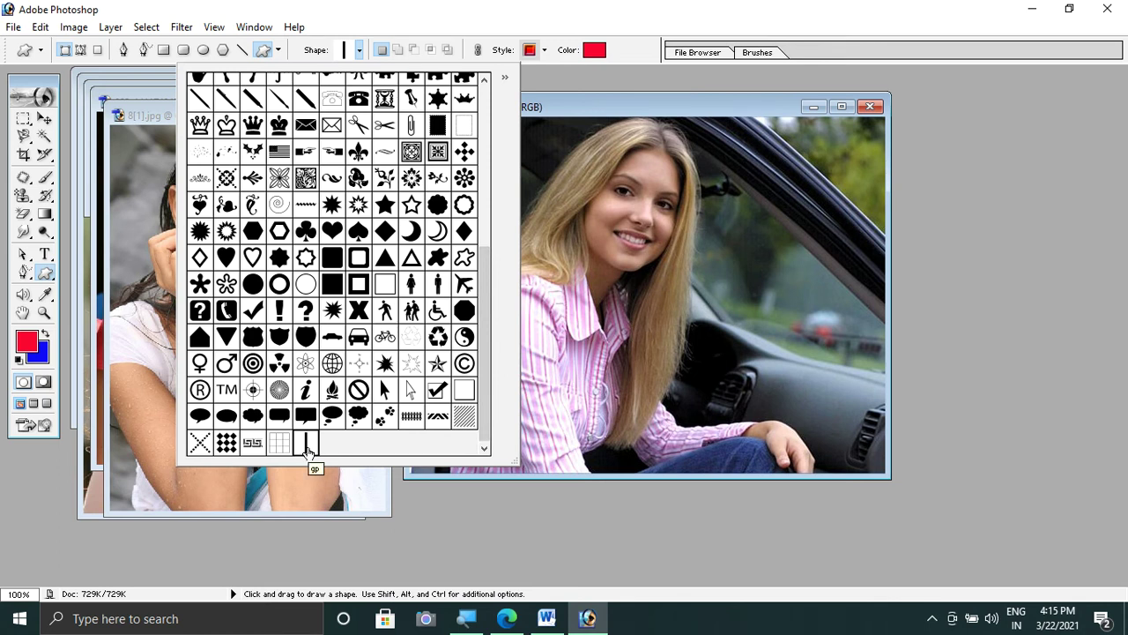
pyautogui.click(592, 266)
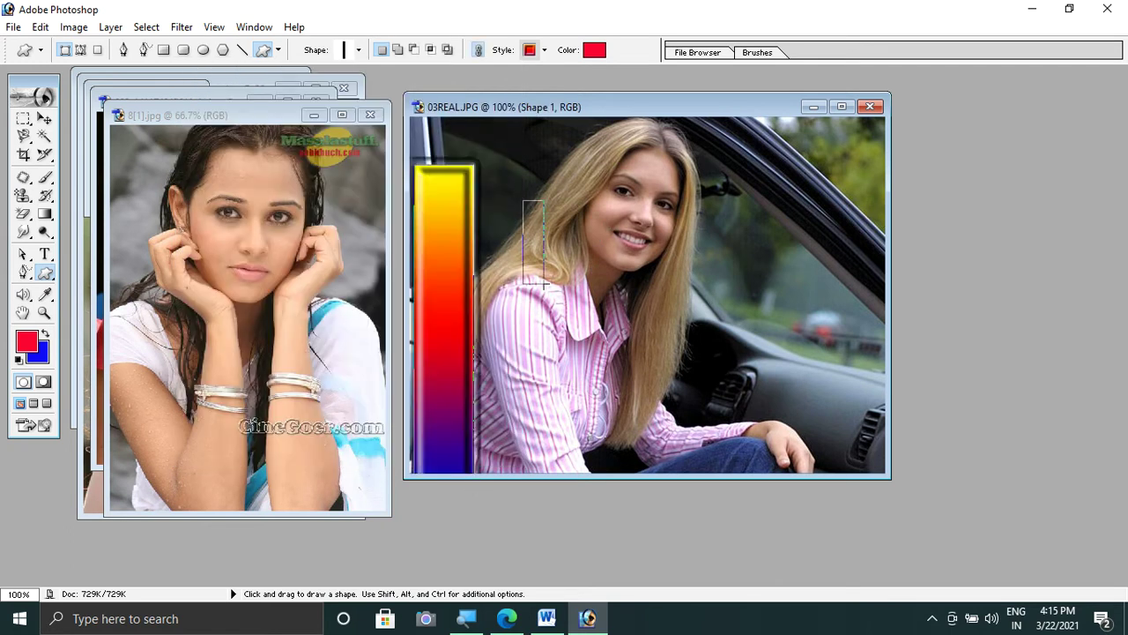
# Draw three gradient bars across the car photo, then revert it with F12
pyautogui.moveTo(523, 200); pyautogui.dragTo(577, 417)
pyautogui.moveTo(654, 196); pyautogui.dragTo(731, 369)
pyautogui.moveTo(787, 228); pyautogui.dragTo(844, 374)
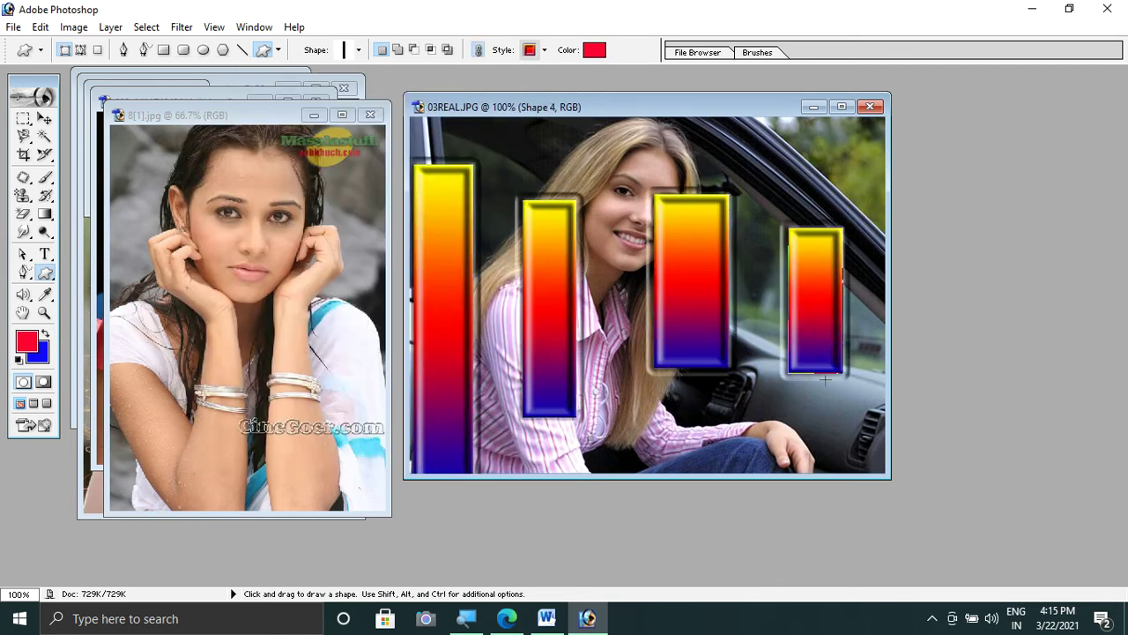
pyautogui.press('F12')
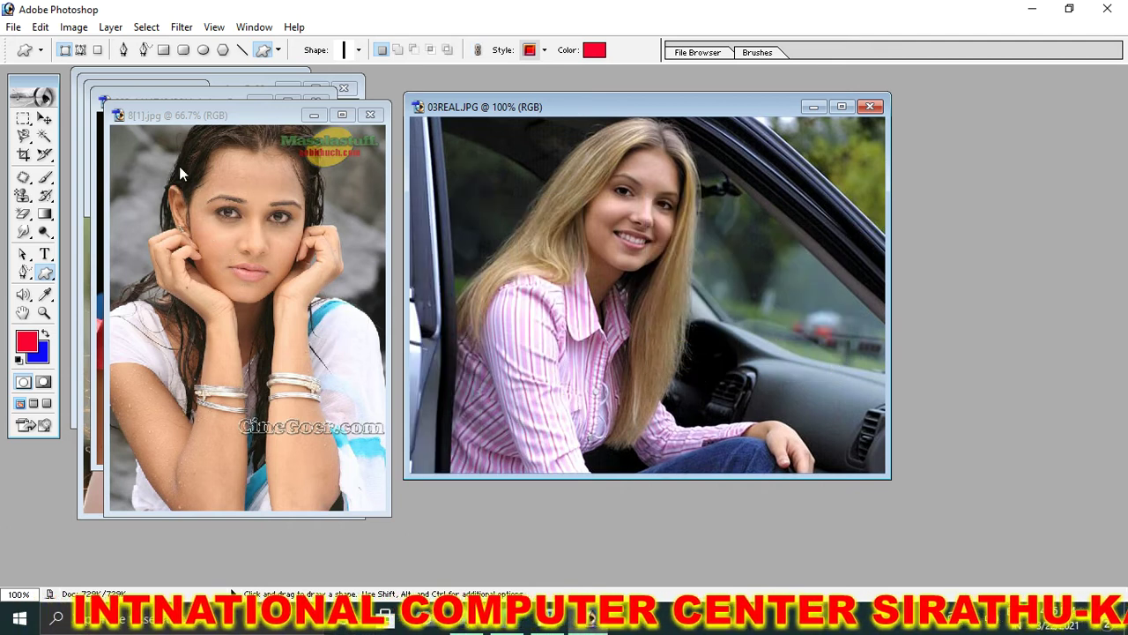
# View the Edit > Purge submenu, then bring the 8[1].jpg window to the front
pyautogui.click(40, 27)
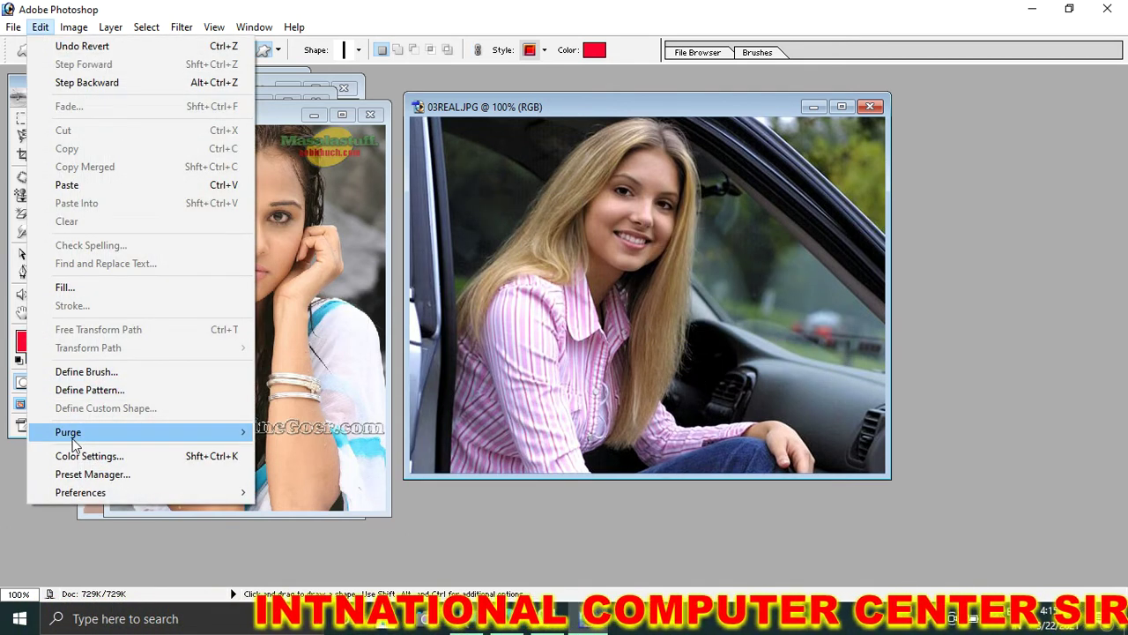
pyautogui.moveTo(141, 432)
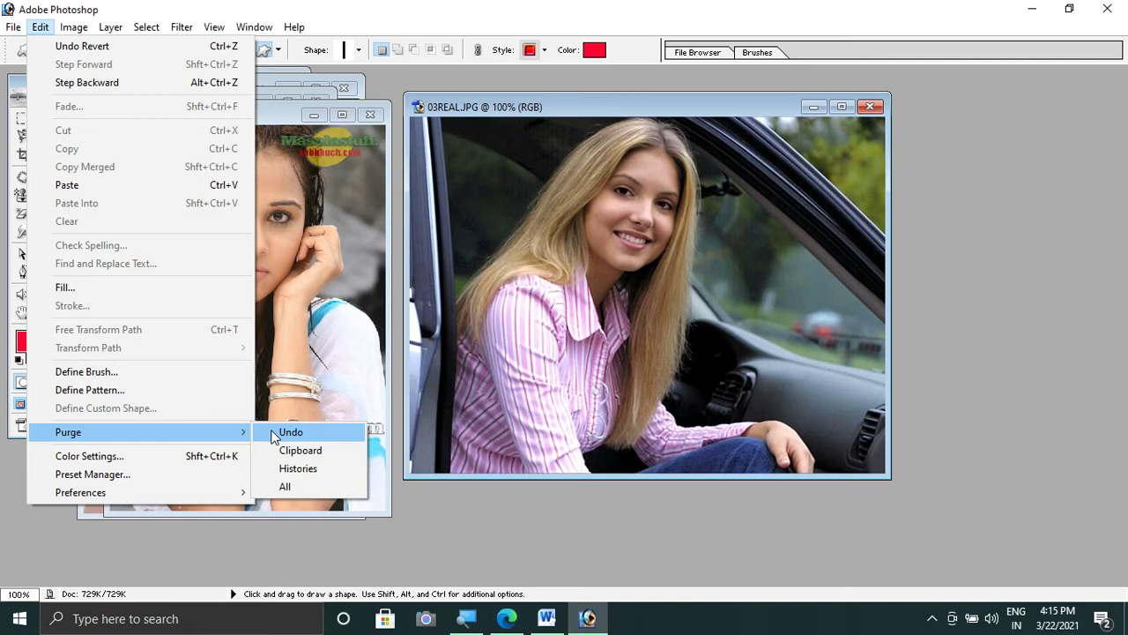
pyautogui.click(355, 331)
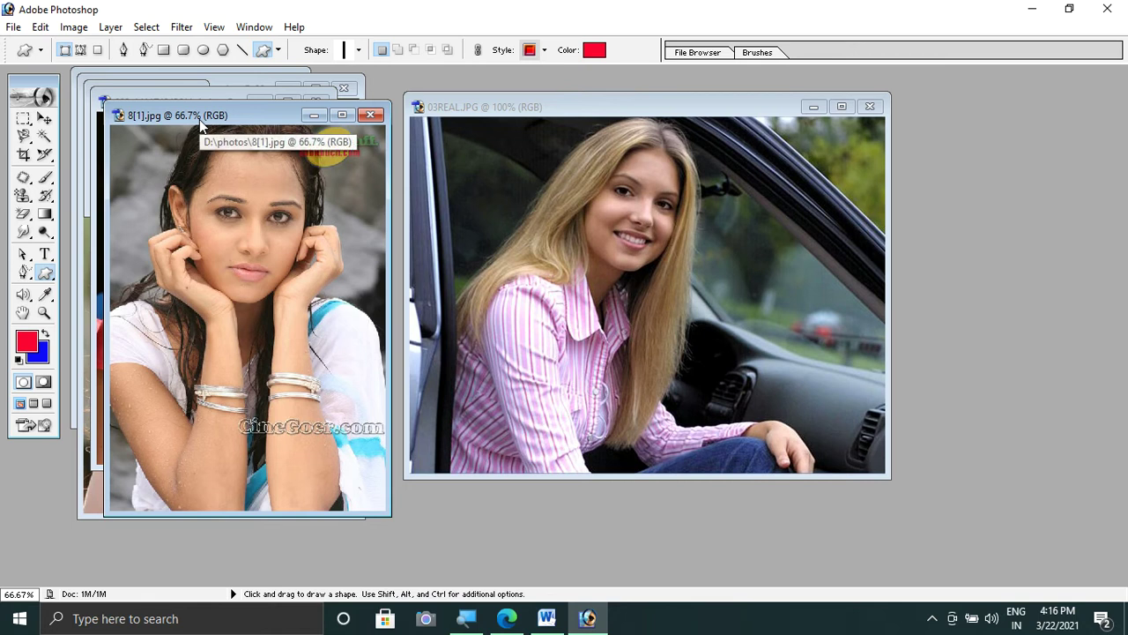
# Select an oval around the woman's face and move it, undo, then move it near the bottom
pyautogui.moveTo(199, 119); pyautogui.dragTo(268, 113)
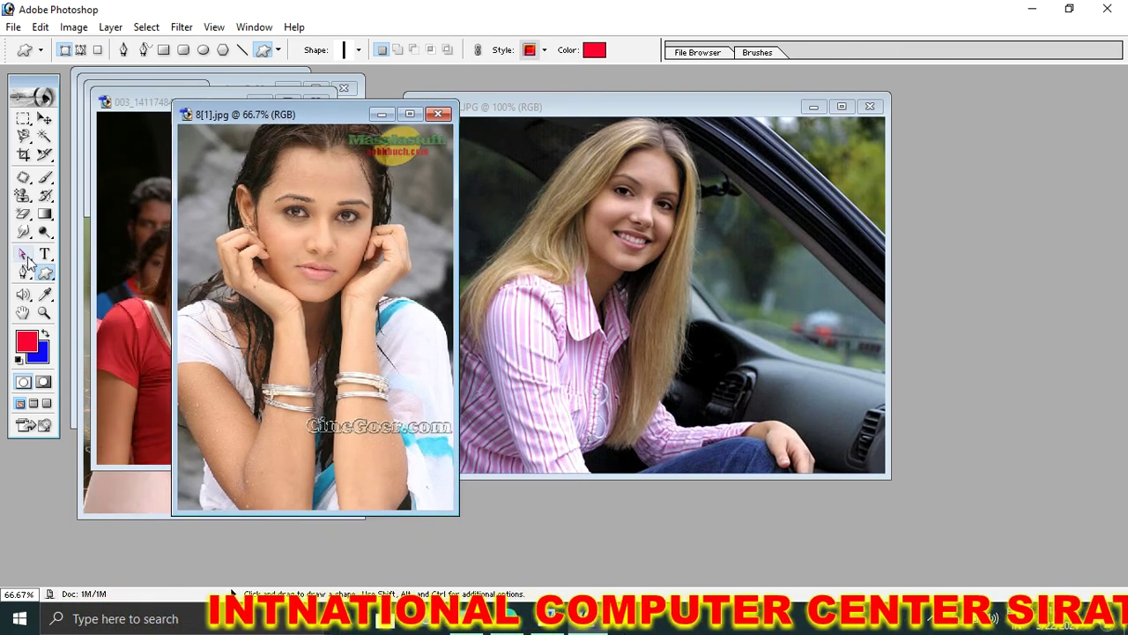
pyautogui.click(24, 118)
pyautogui.click(65, 135)
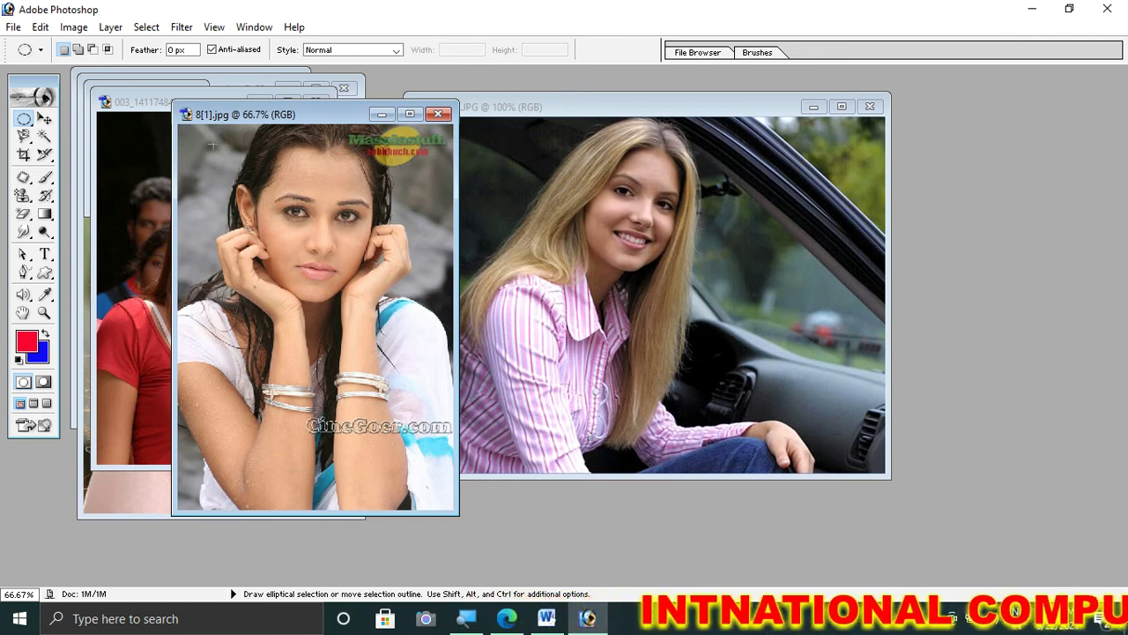
pyautogui.moveTo(200, 138); pyautogui.dragTo(389, 321)
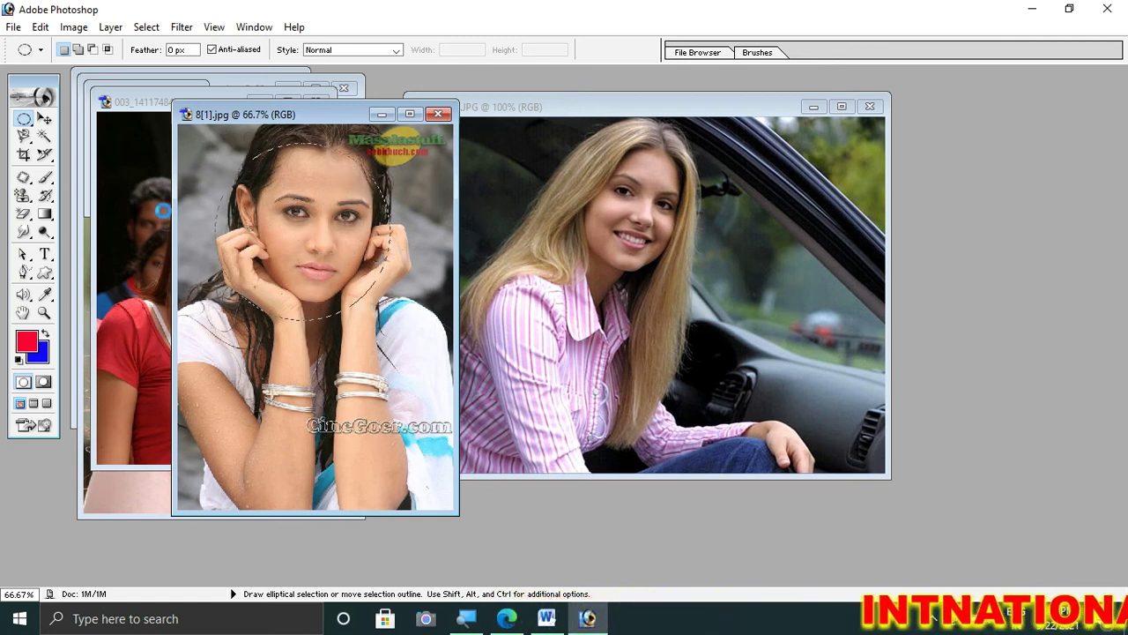
pyautogui.click(44, 118)
pyautogui.moveTo(326, 231); pyautogui.dragTo(249, 192)
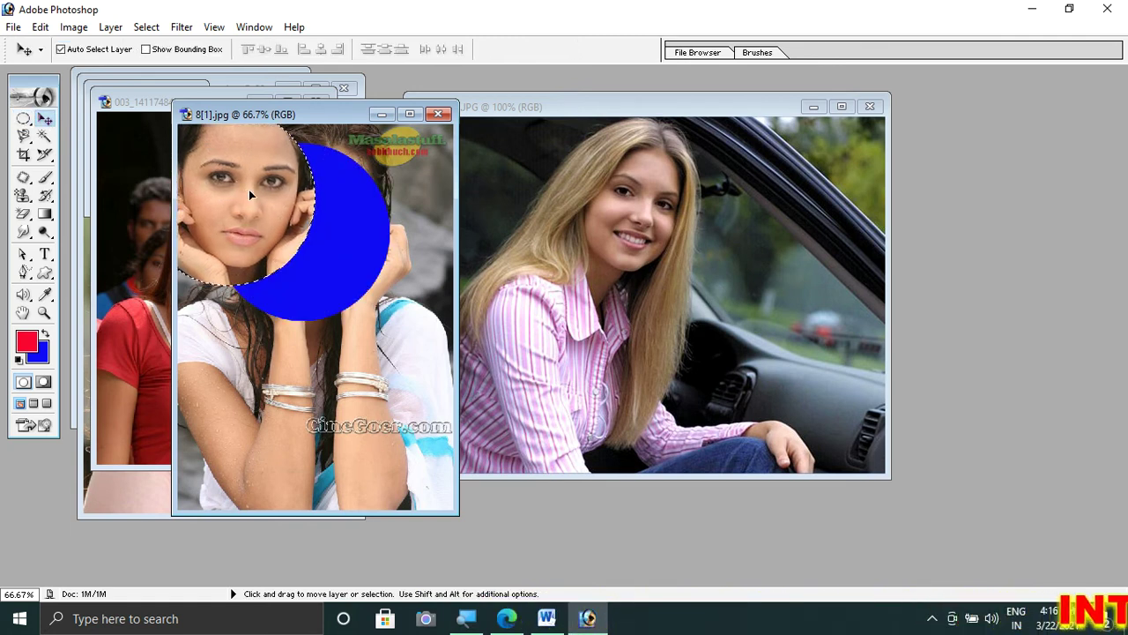
pyautogui.click(40, 26)
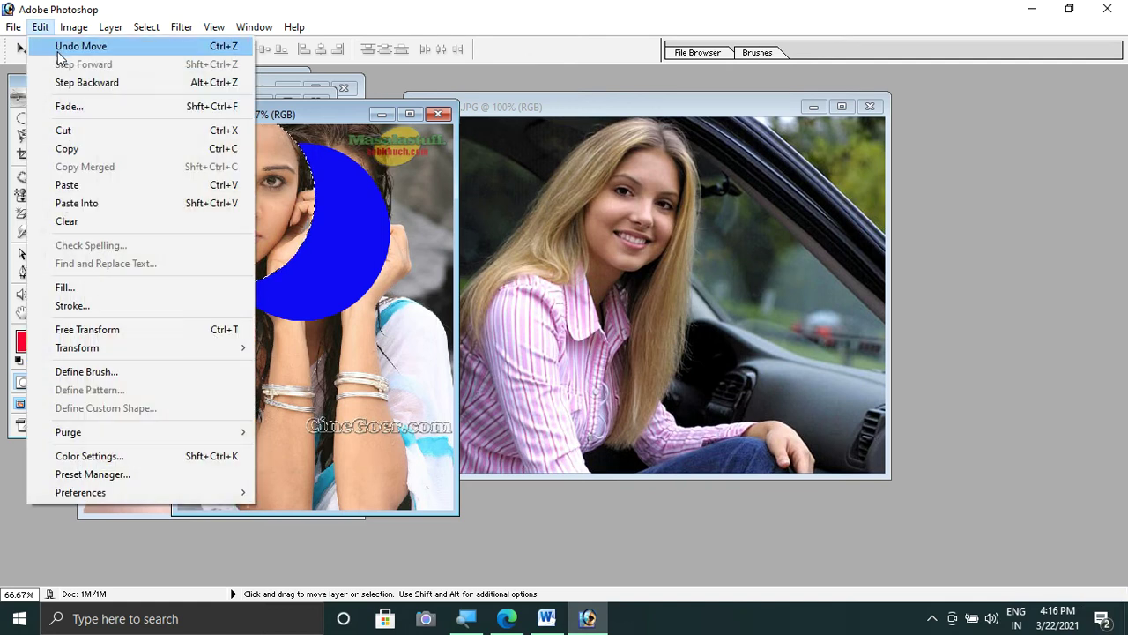
pyautogui.click(58, 51)
pyautogui.moveTo(245, 218); pyautogui.dragTo(229, 366)
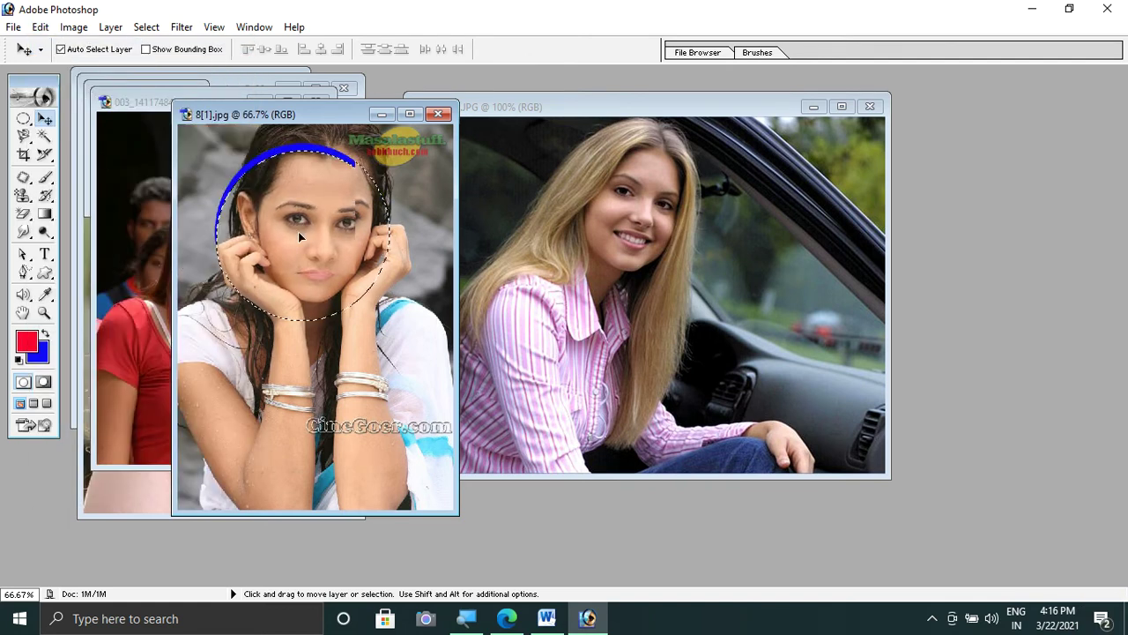
# Purge stored memory via Edit > Purge with OK, then revert the photo to its original state
pyautogui.click(41, 26)
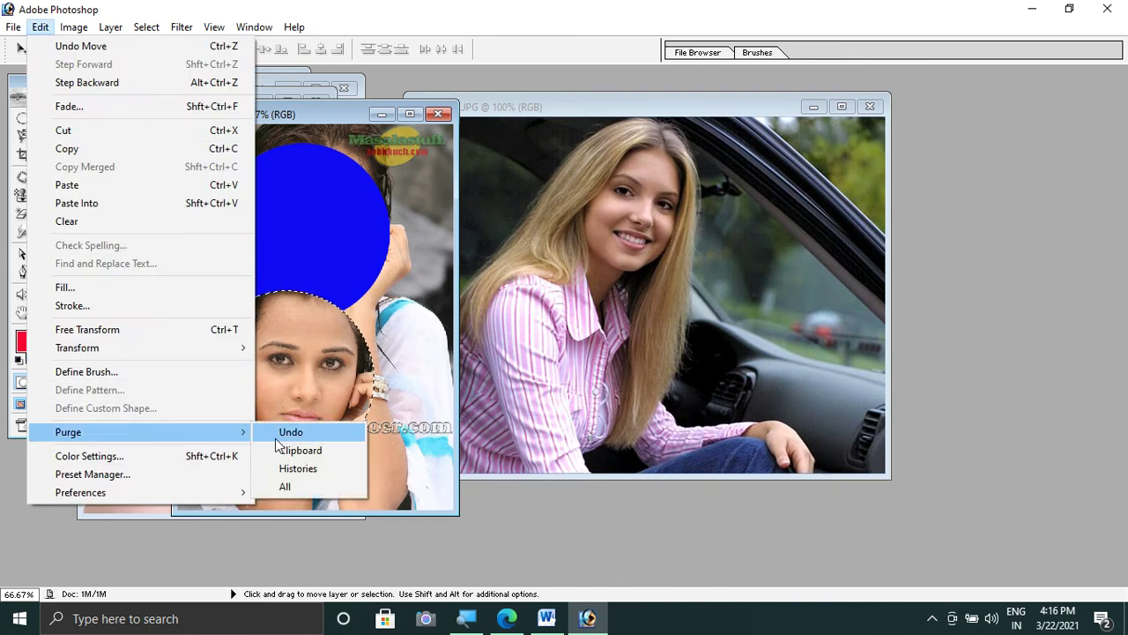
pyautogui.click(291, 432)
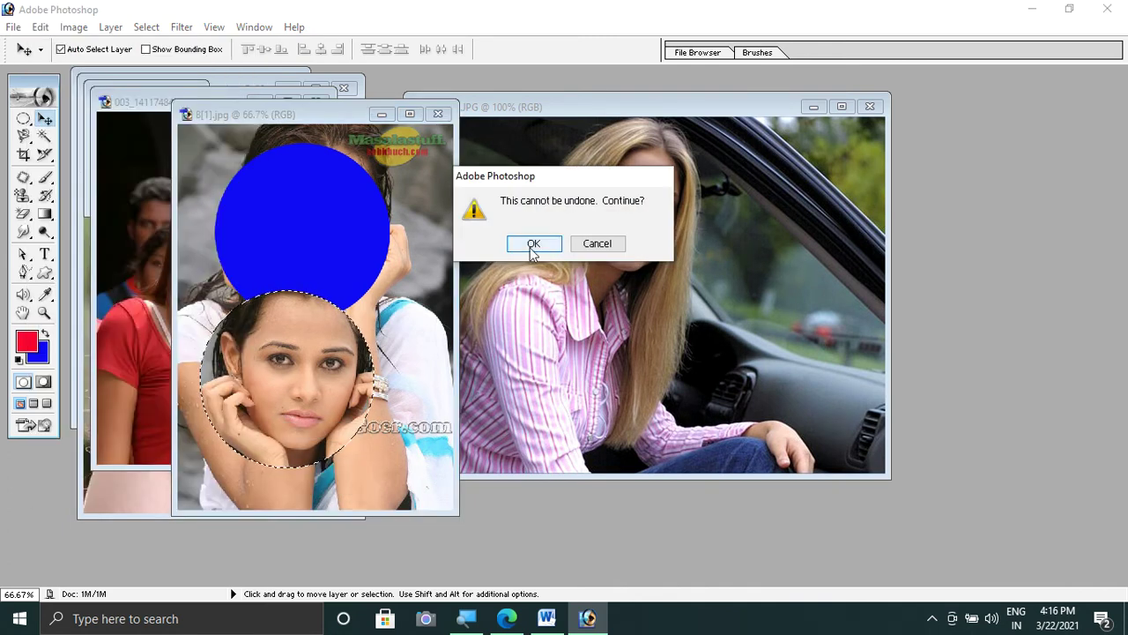
pyautogui.click(533, 244)
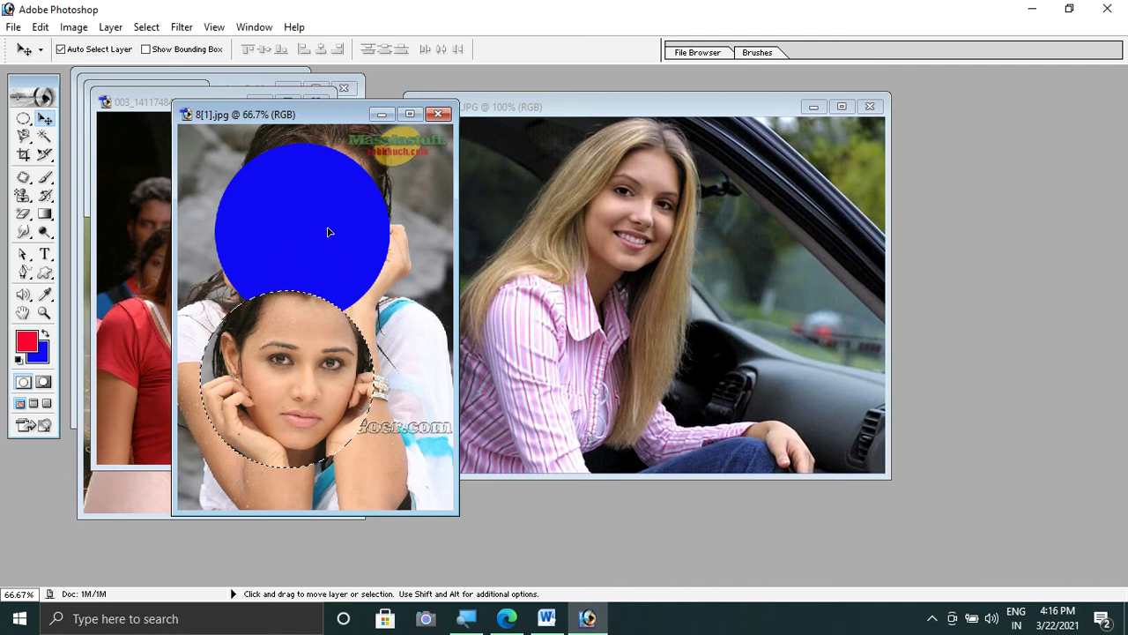
pyautogui.click(41, 26)
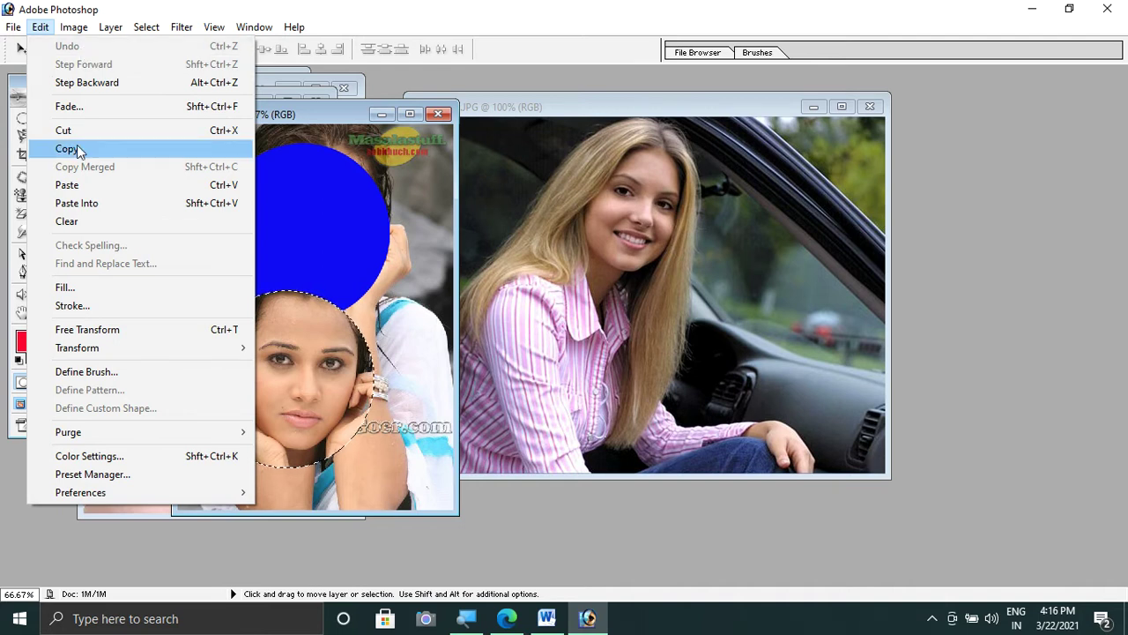
pyautogui.moveTo(141, 432)
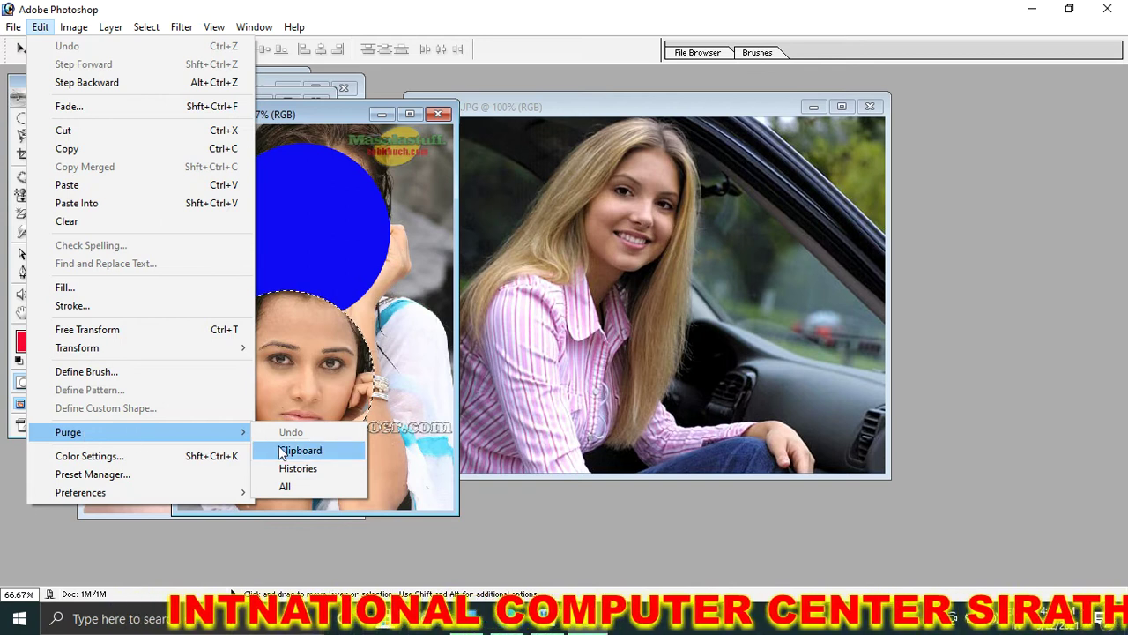
pyautogui.click(296, 336)
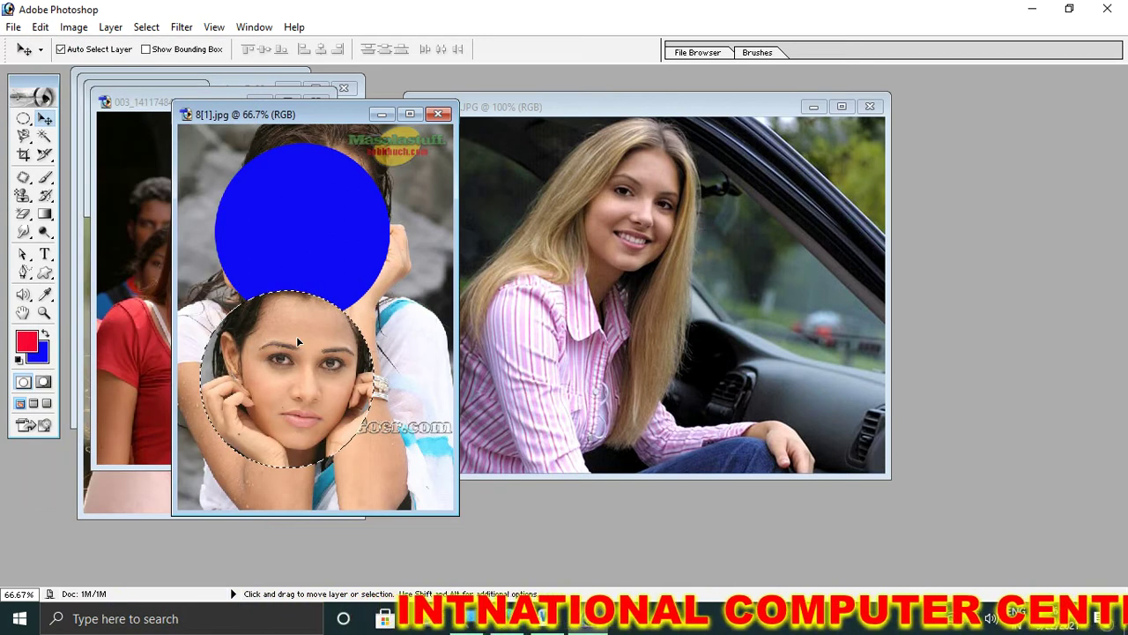
pyautogui.hotkey('ctrl', 'alt', 'z')
pyautogui.hotkey('ctrl', 'alt', 'z')
# Copy the elliptical face selection and paste it into the photo
pyautogui.click(24, 119)
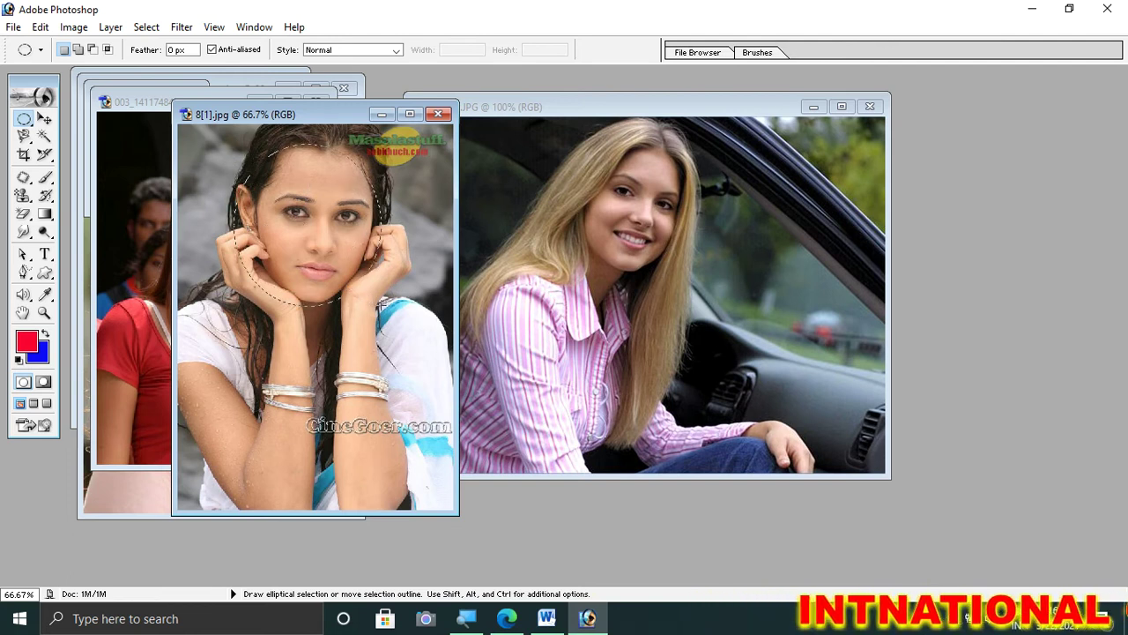
pyautogui.click(40, 28)
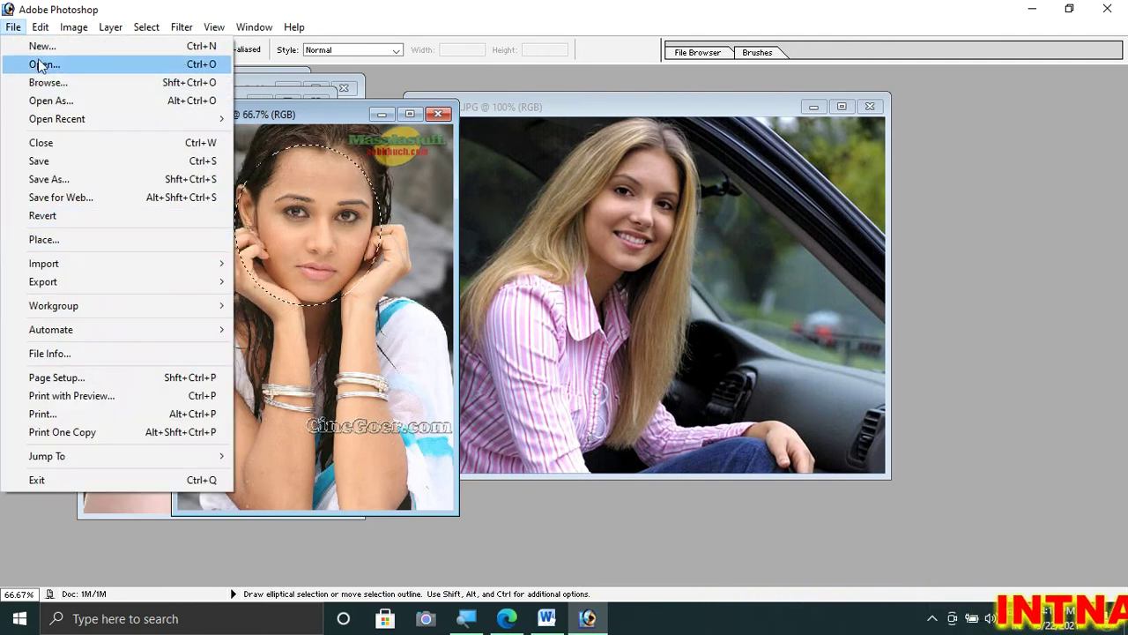
pyautogui.click(69, 149)
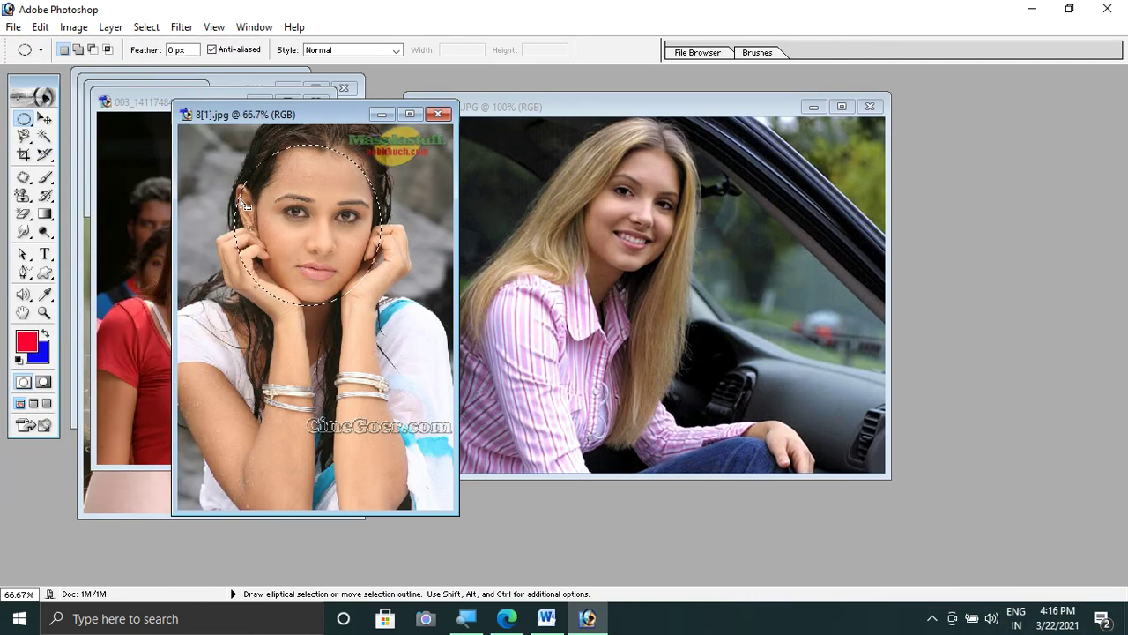
pyautogui.click(40, 27)
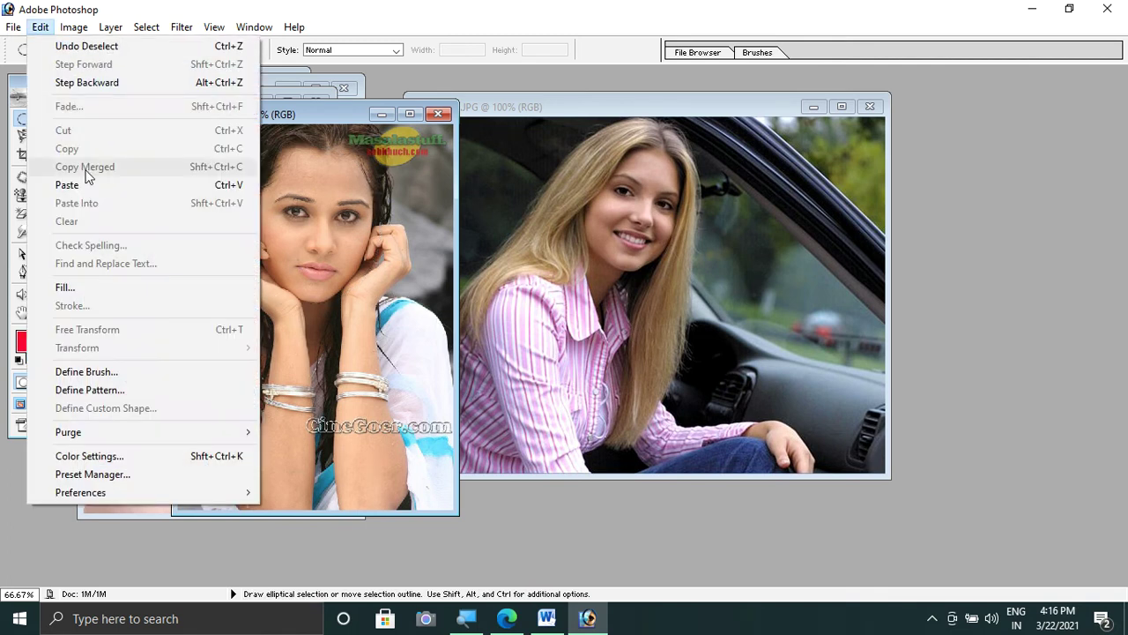
pyautogui.click(83, 182)
# Position the pasted face, then paste a second copy and place it at the lower left
pyautogui.click(44, 118)
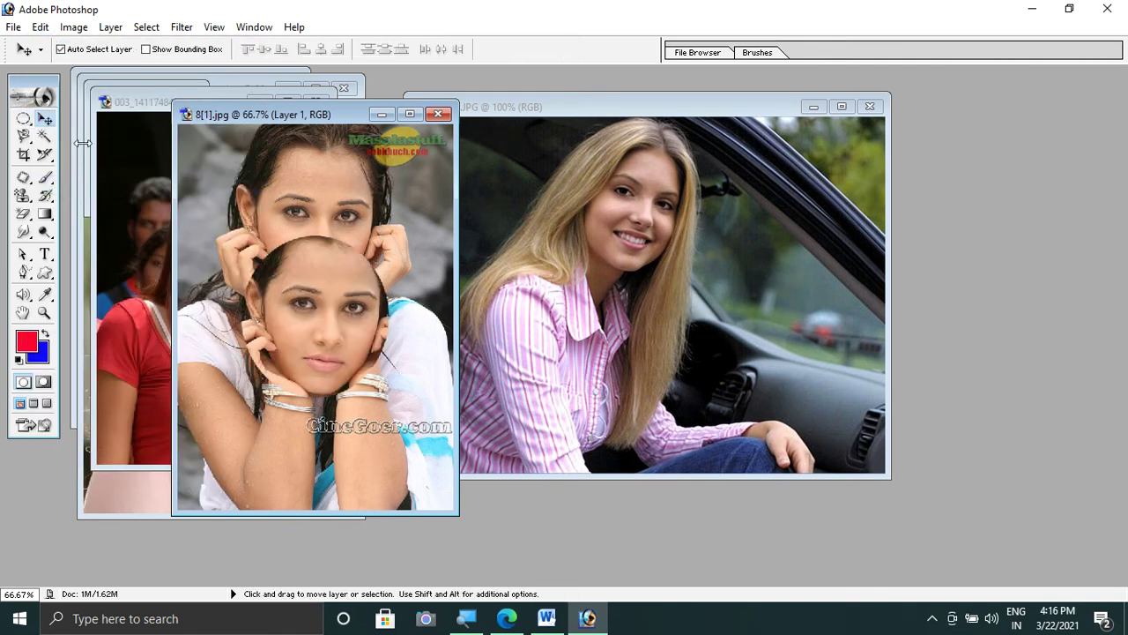
pyautogui.moveTo(268, 313); pyautogui.dragTo(334, 282)
pyautogui.click(40, 28)
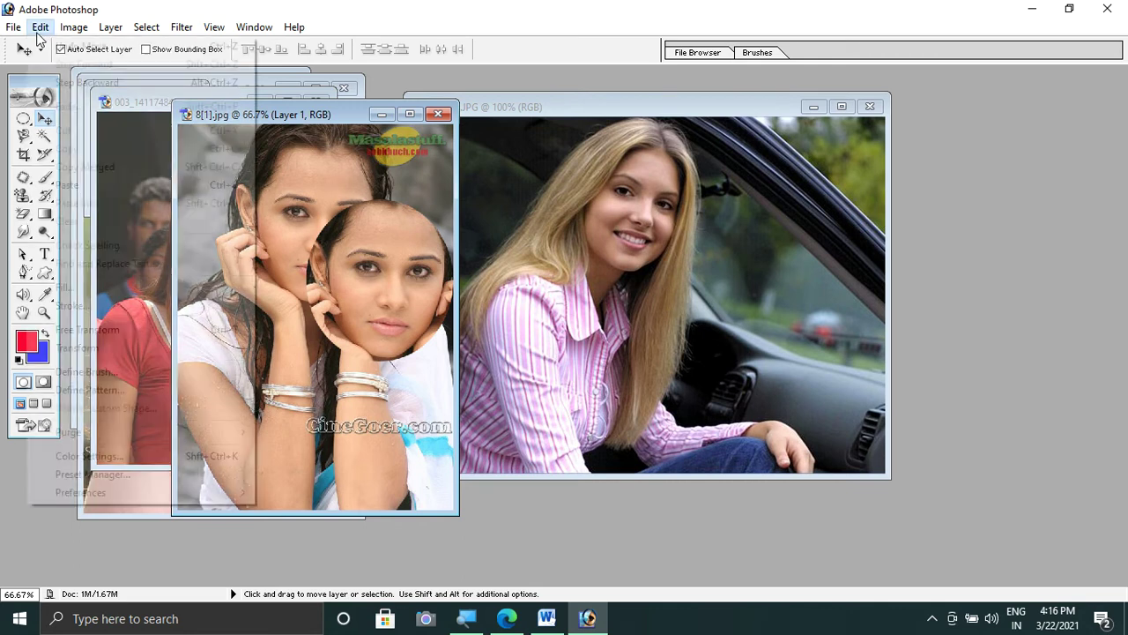
pyautogui.click(77, 182)
pyautogui.moveTo(362, 275); pyautogui.dragTo(326, 298)
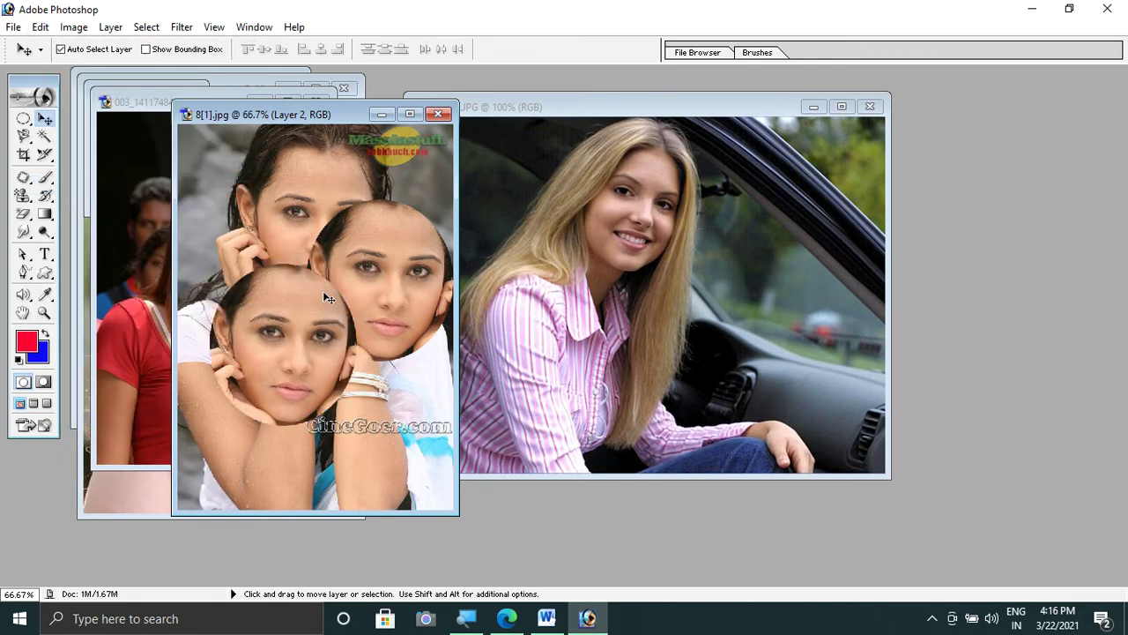
# Purge the clipboard with OK and confirm that Paste is no longer available
pyautogui.click(38, 29)
pyautogui.moveTo(105, 431)
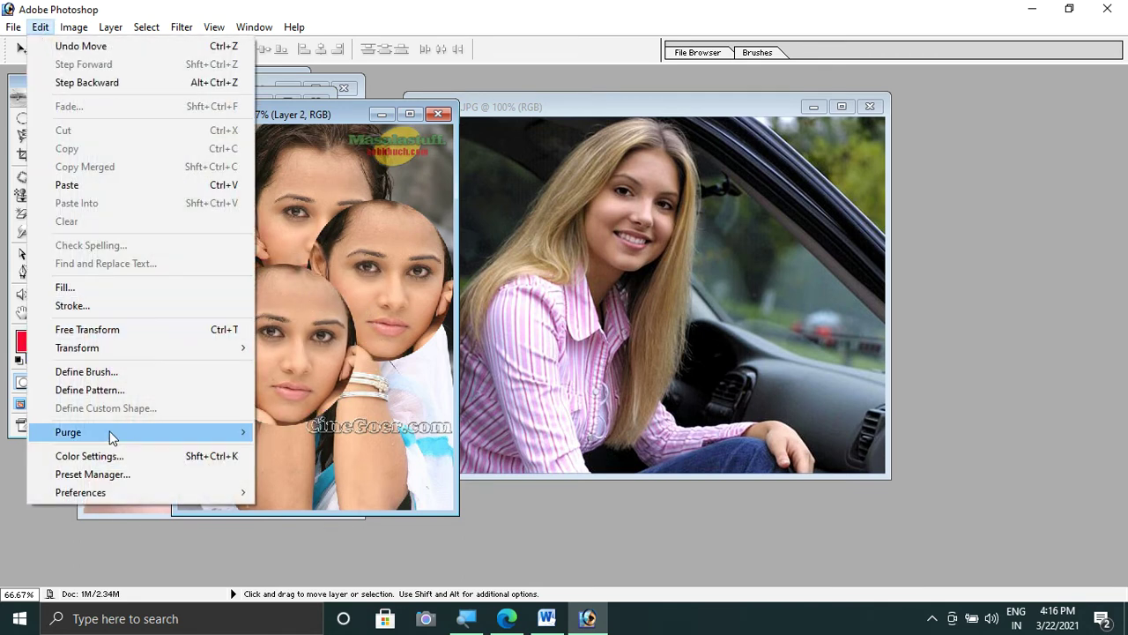
pyautogui.click(299, 451)
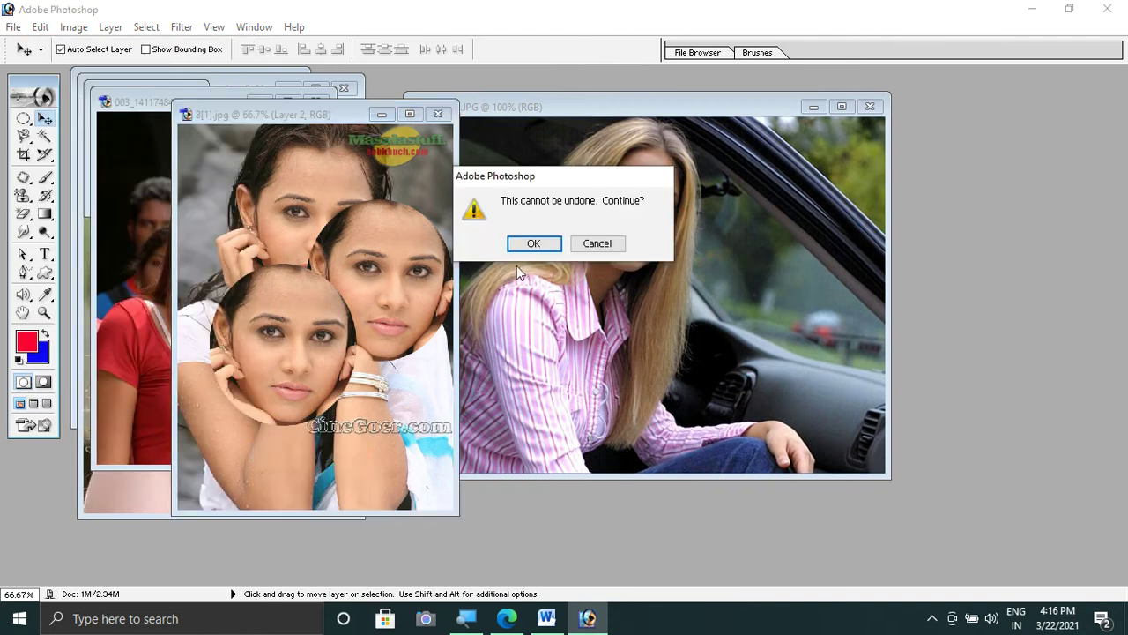
pyautogui.click(534, 244)
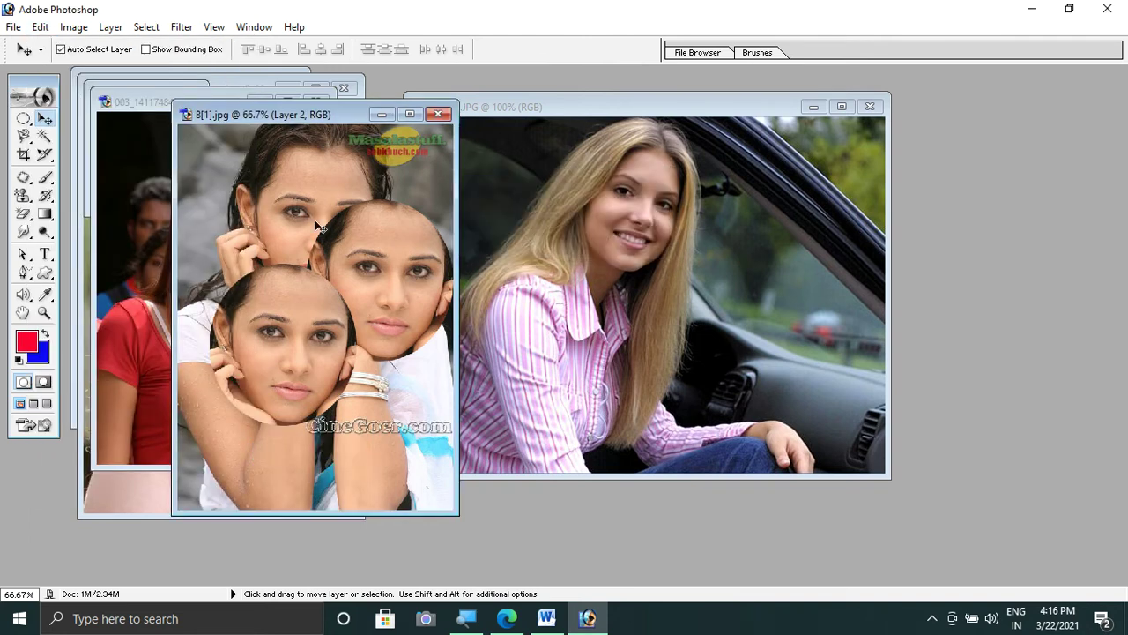
pyautogui.click(39, 27)
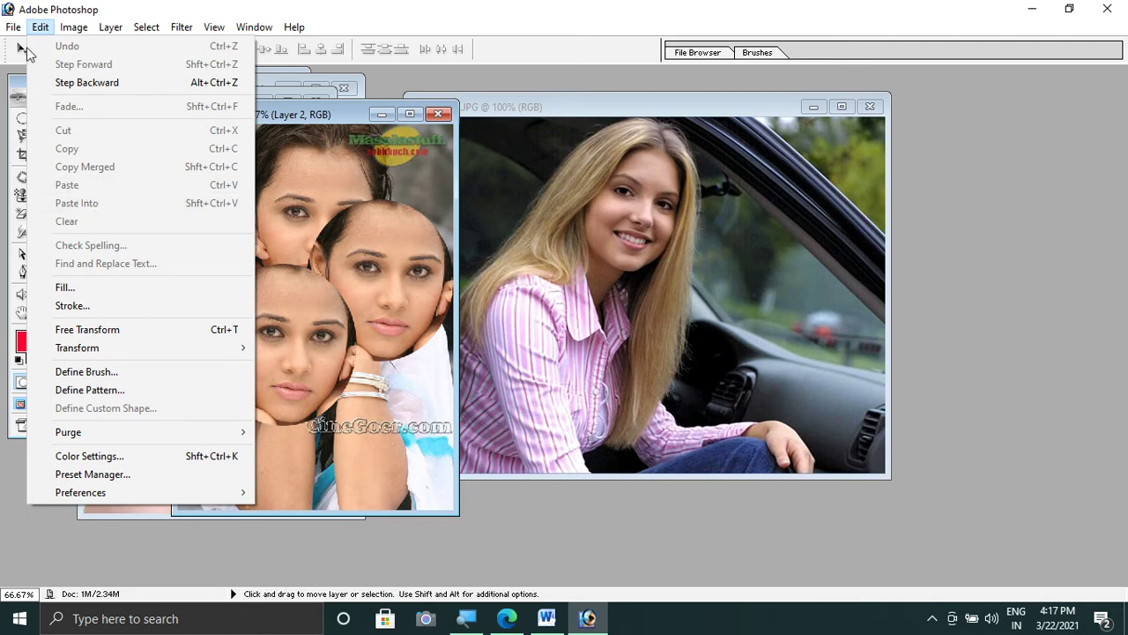
pyautogui.moveTo(137, 432)
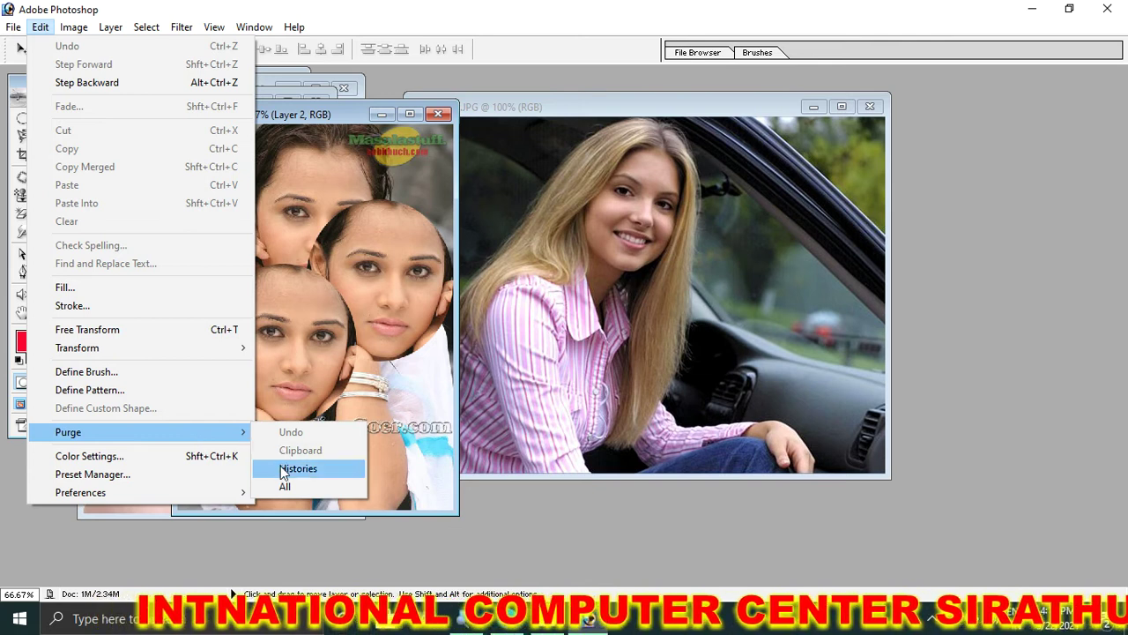
pyautogui.click(326, 194)
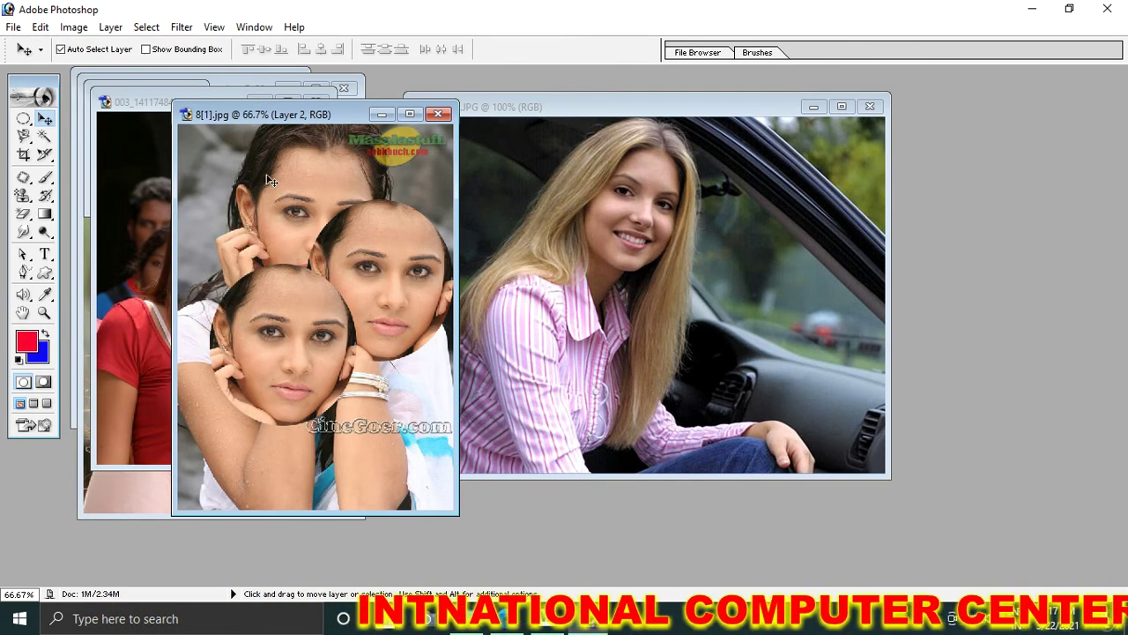
# Show the History palette from the Window menu and enlarge it to list every step
pyautogui.click(254, 27)
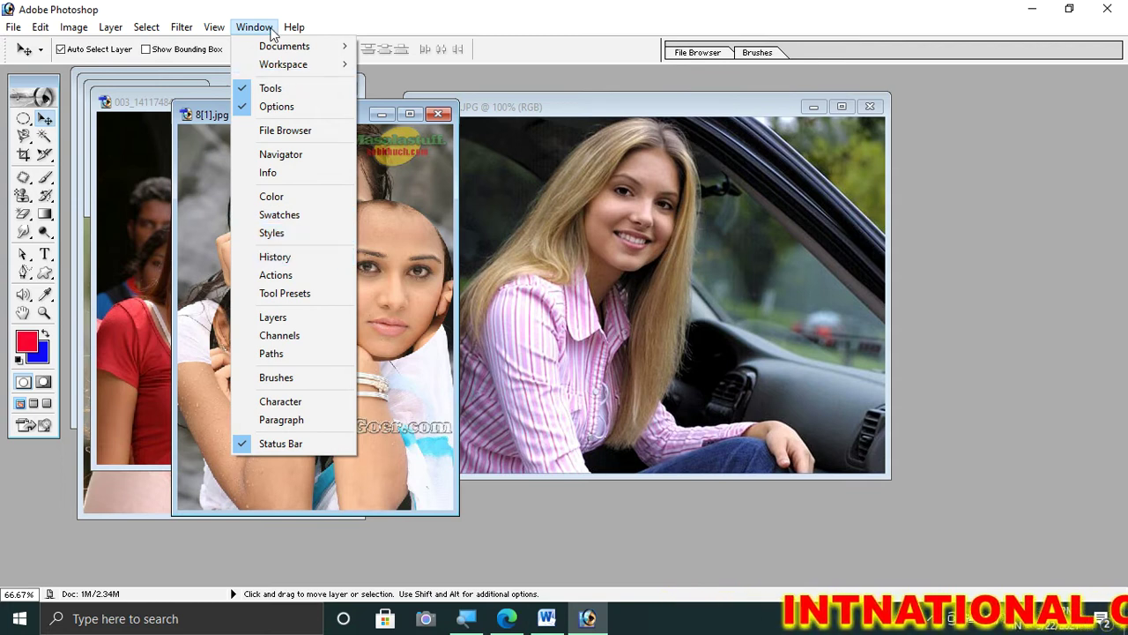
pyautogui.click(361, 260)
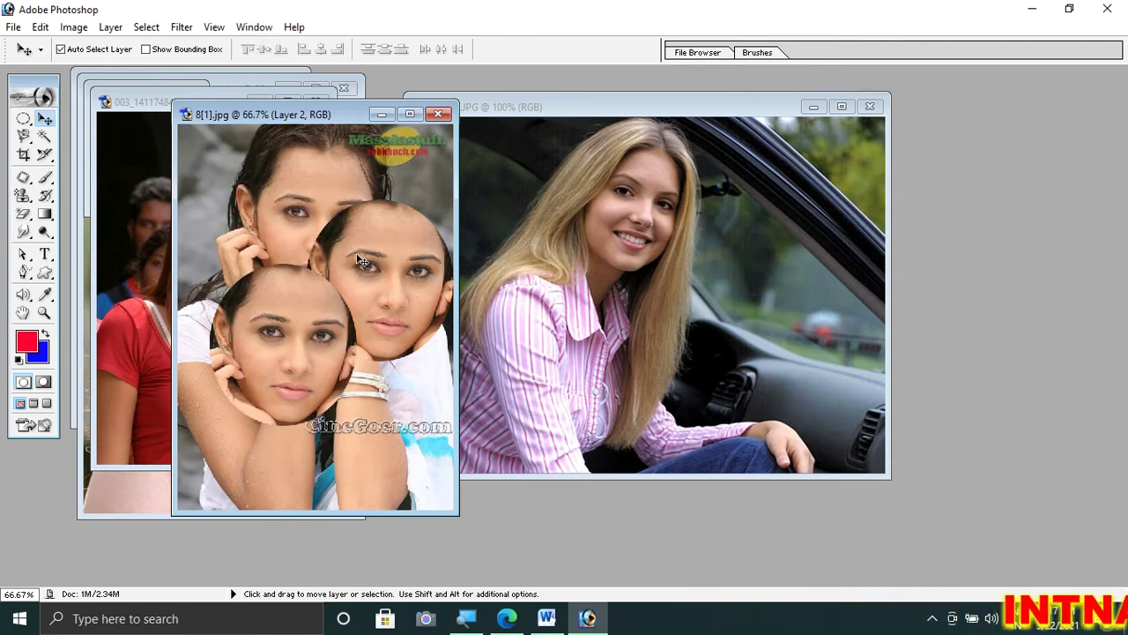
pyautogui.click(254, 27)
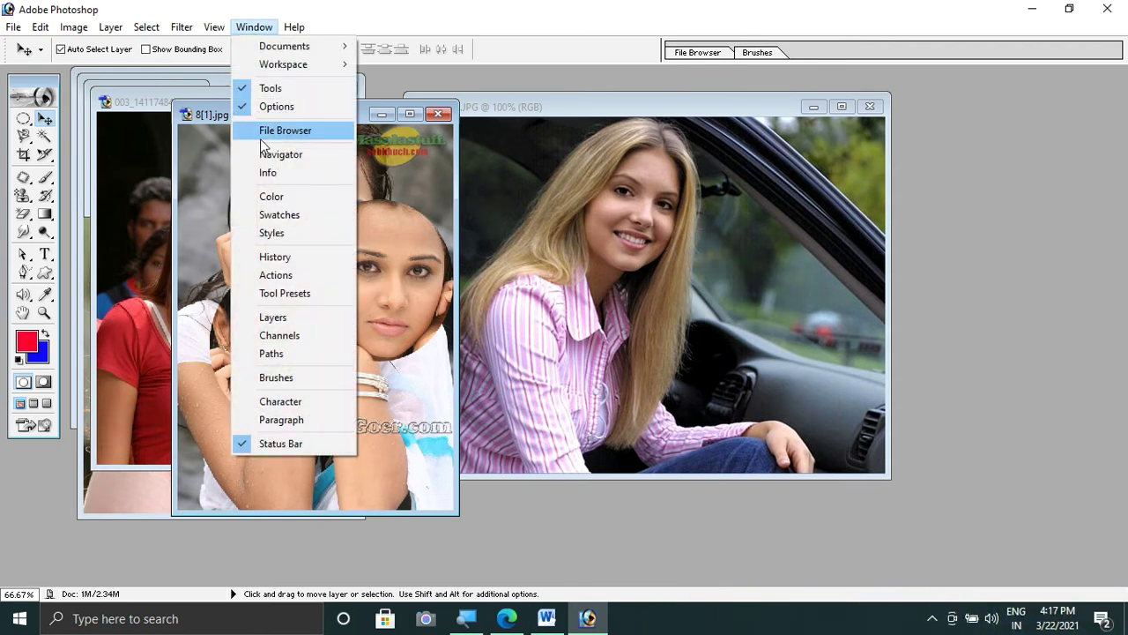
pyautogui.click(275, 257)
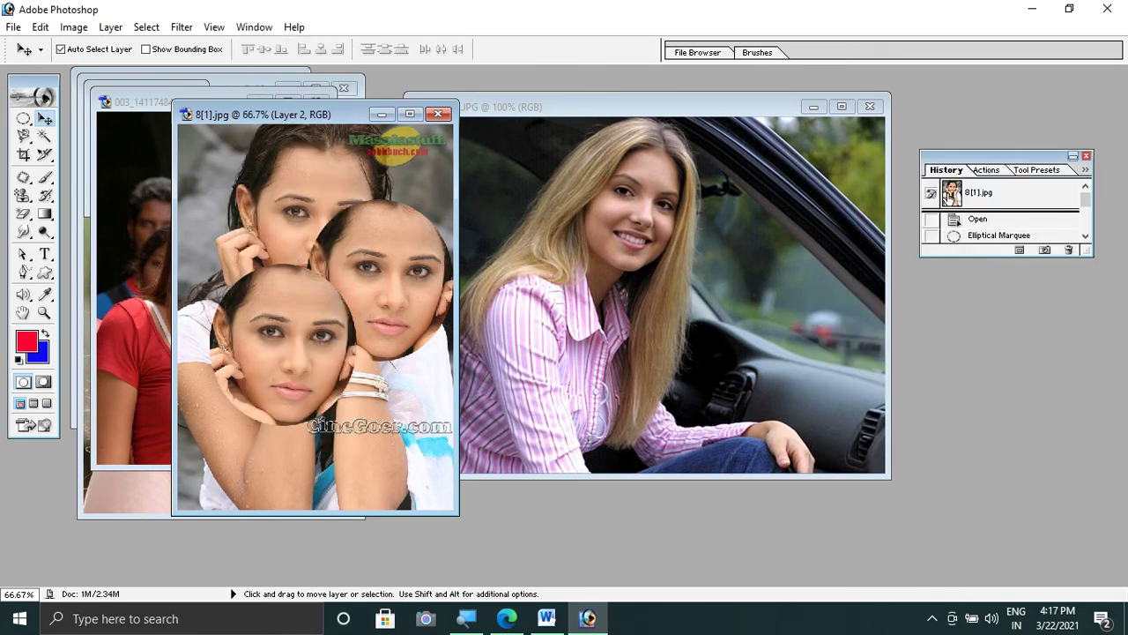
pyautogui.moveTo(1089, 253); pyautogui.dragTo(1099, 515)
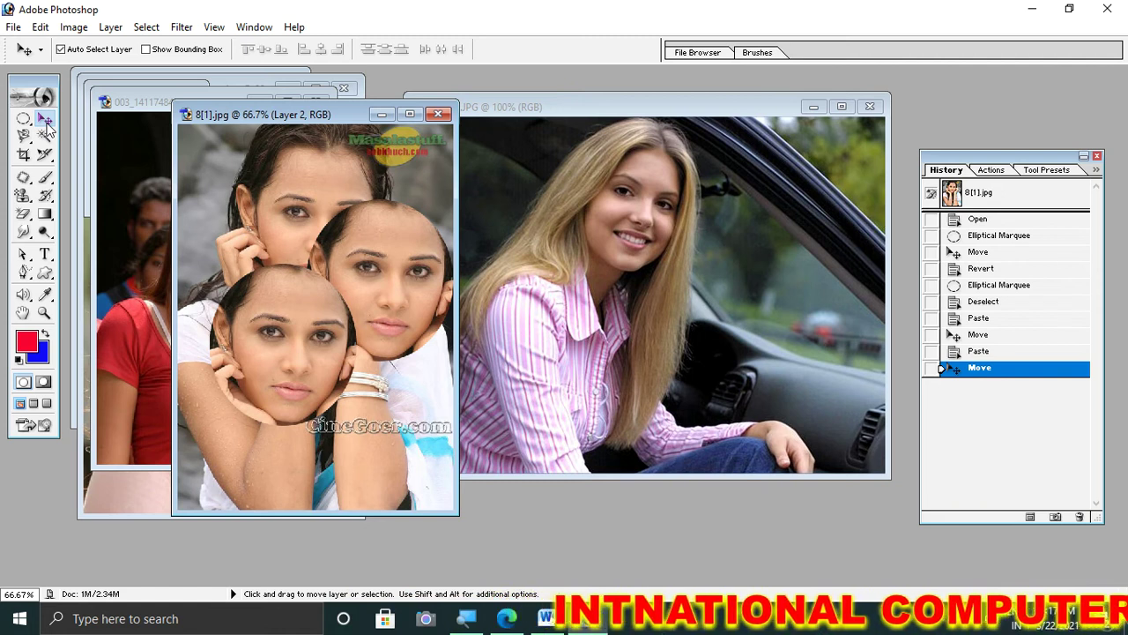
# Patch a small area on the top woman's forehead, then deselect it
pyautogui.click(23, 176)
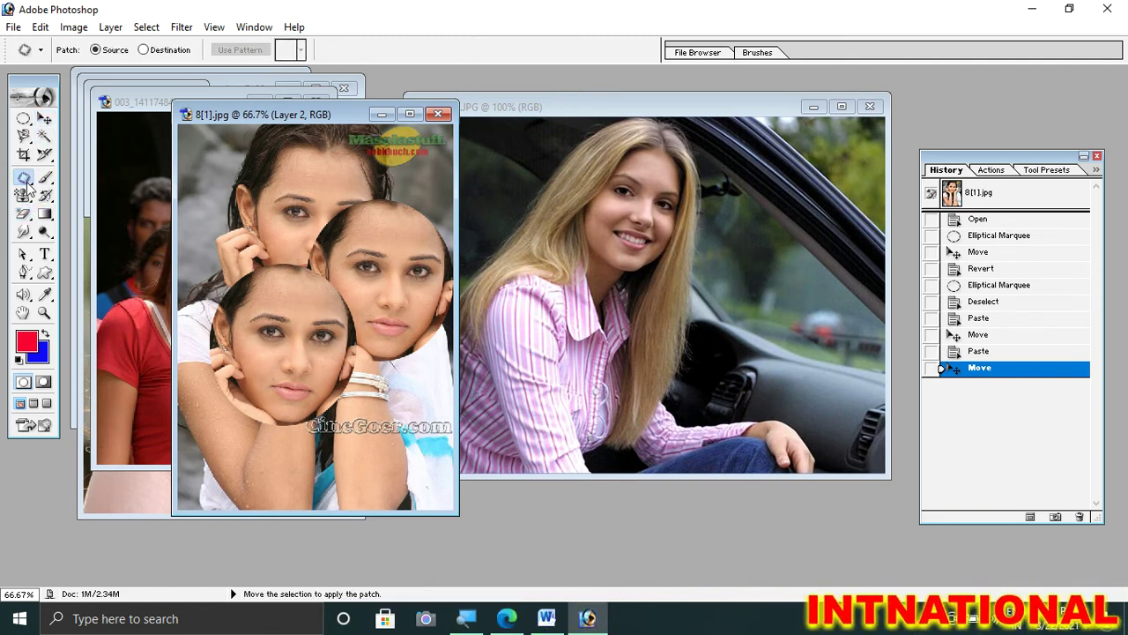
pyautogui.moveTo(212, 166)
pyautogui.mouseDown()
pyautogui.moveTo(296, 261)
pyautogui.moveTo(265, 202)
pyautogui.mouseUp()
pyautogui.moveTo(256, 211); pyautogui.dragTo(282, 168)
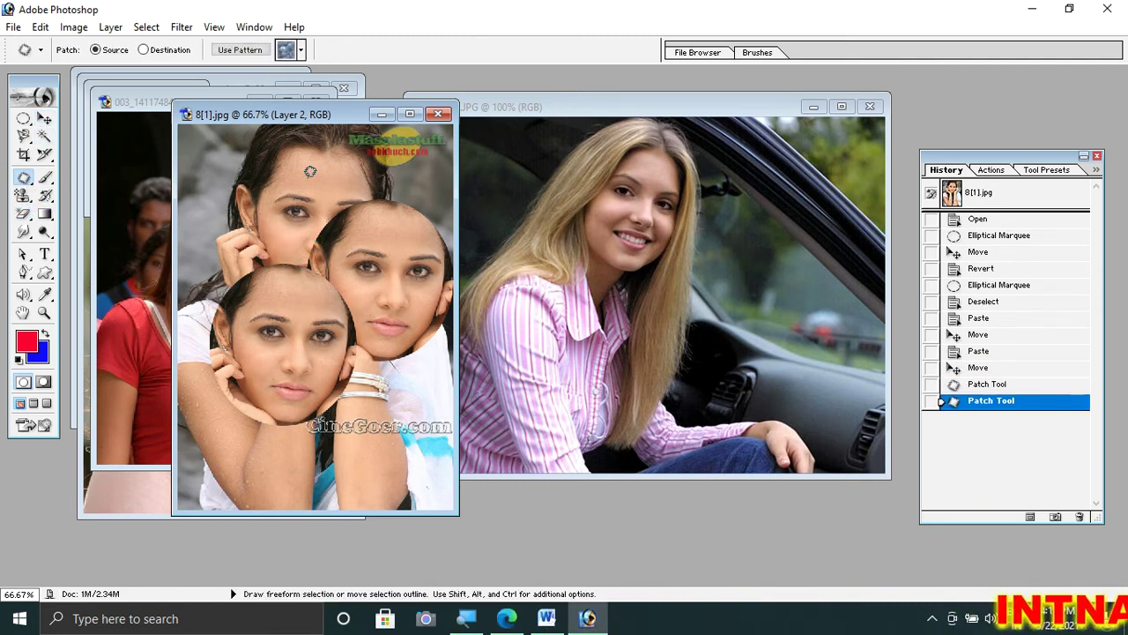
pyautogui.hotkey('ctrl', 'd')
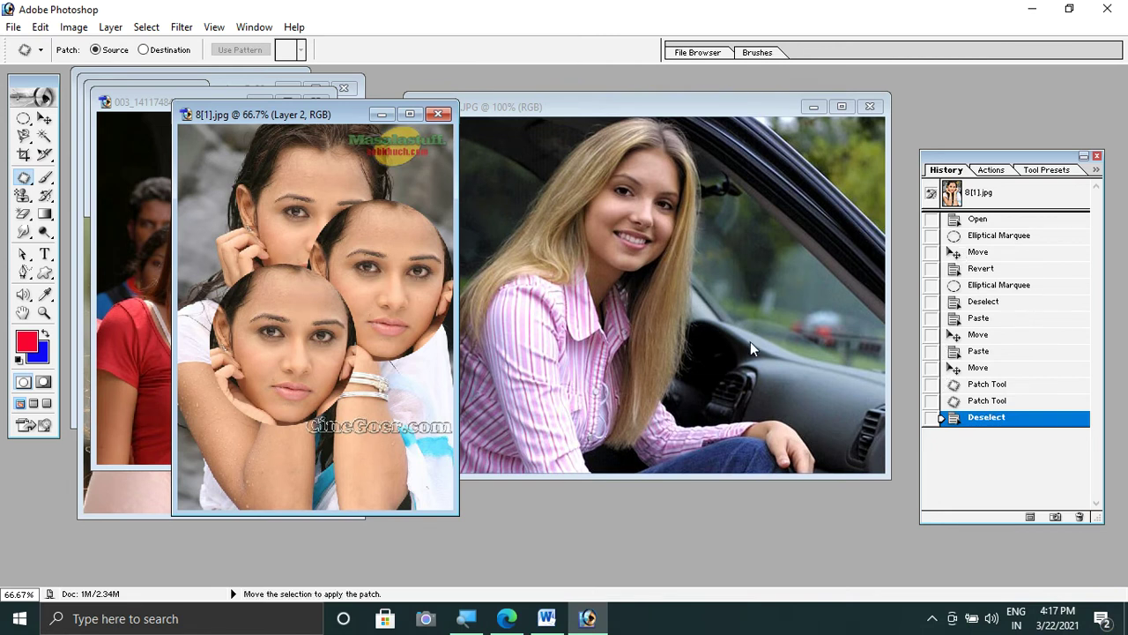
# Purge all clipboard and history data with Edit > Purge > All and confirm
pyautogui.click(44, 29)
pyautogui.moveTo(133, 432)
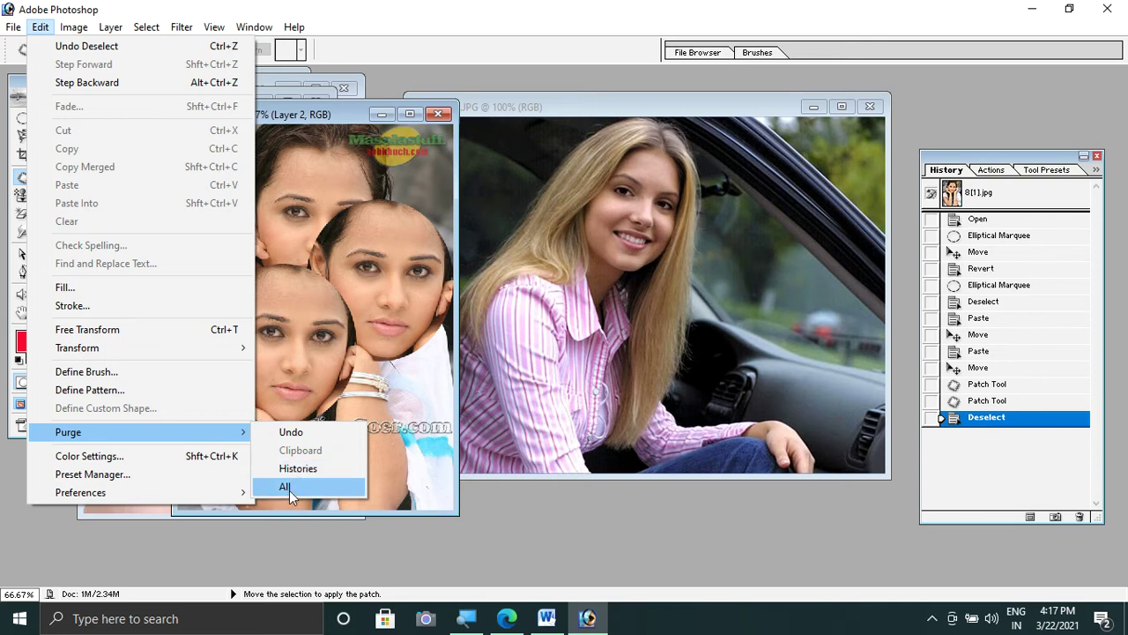
pyautogui.click(289, 490)
pyautogui.press('Return')
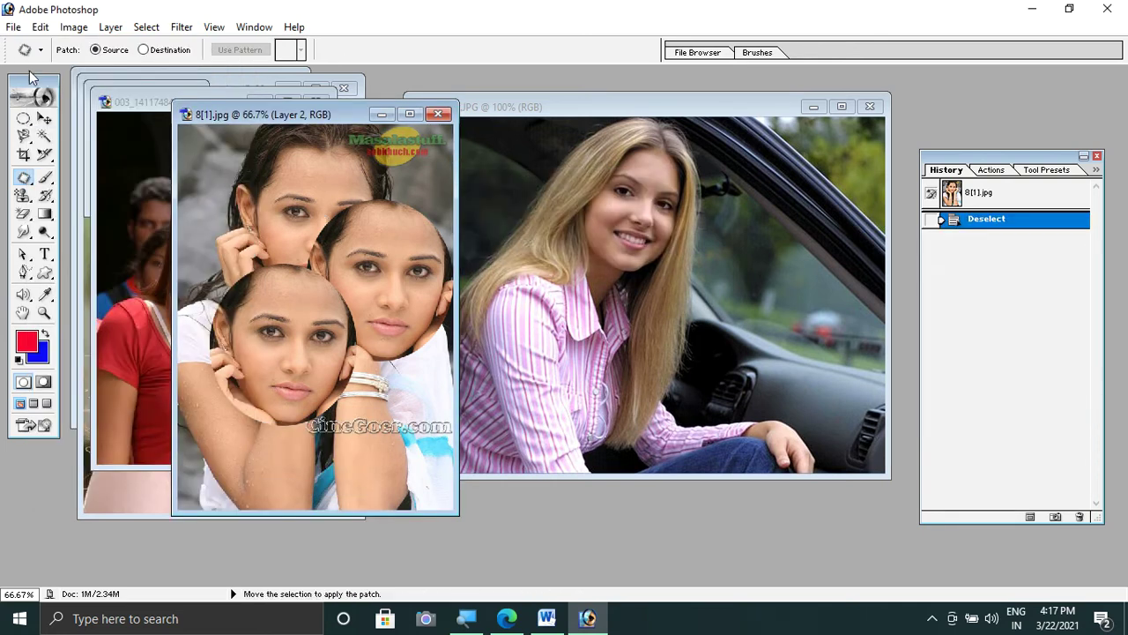
pyautogui.click(40, 27)
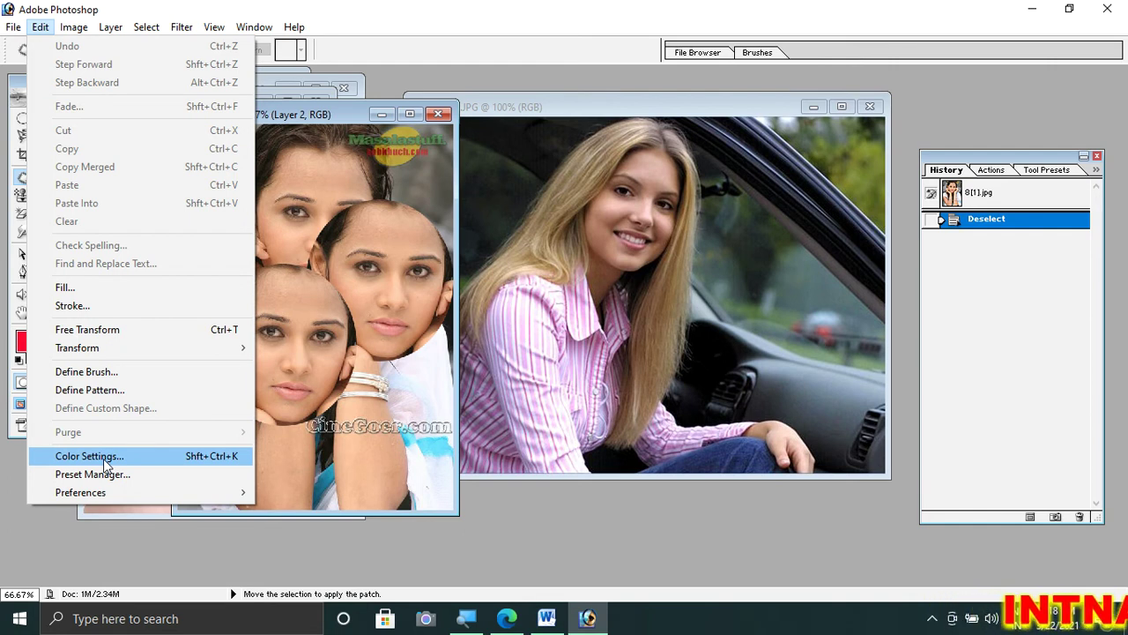
# Switch the Color Settings RGB working space to Adobe RGB (1998)
pyautogui.click(364, 212)
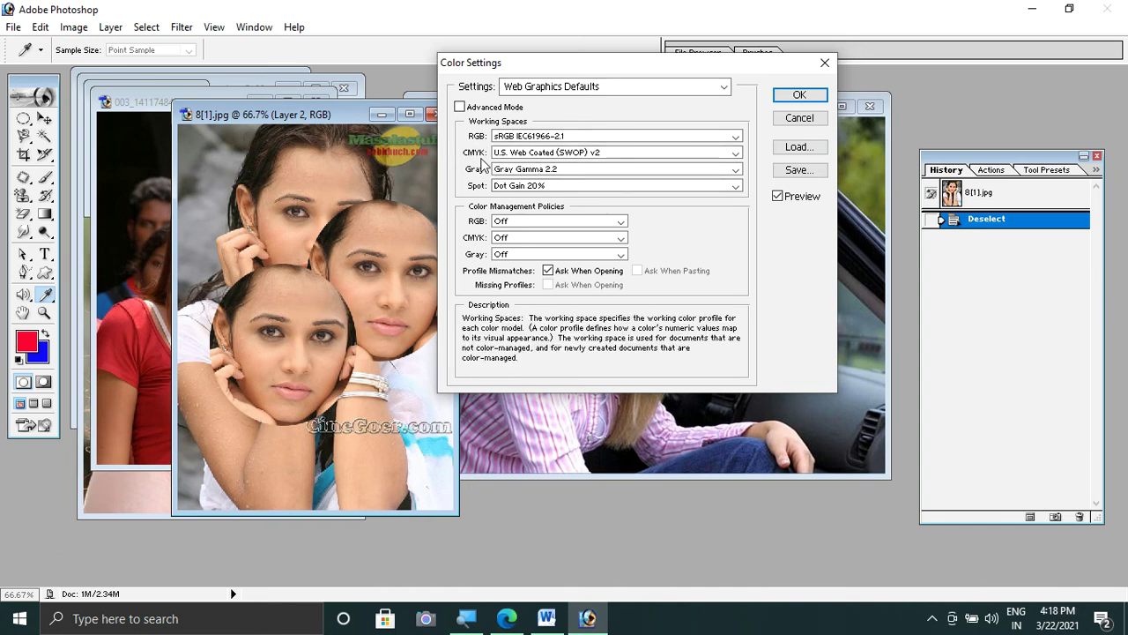
pyautogui.click(546, 137)
pyautogui.click(550, 188)
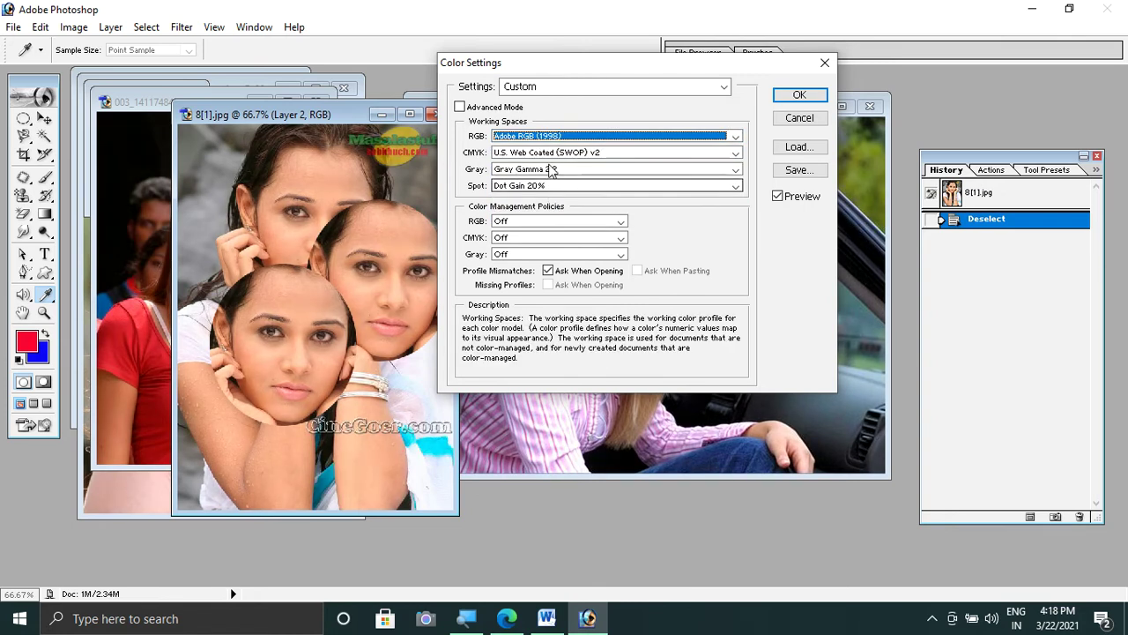
pyautogui.moveTo(614, 136)
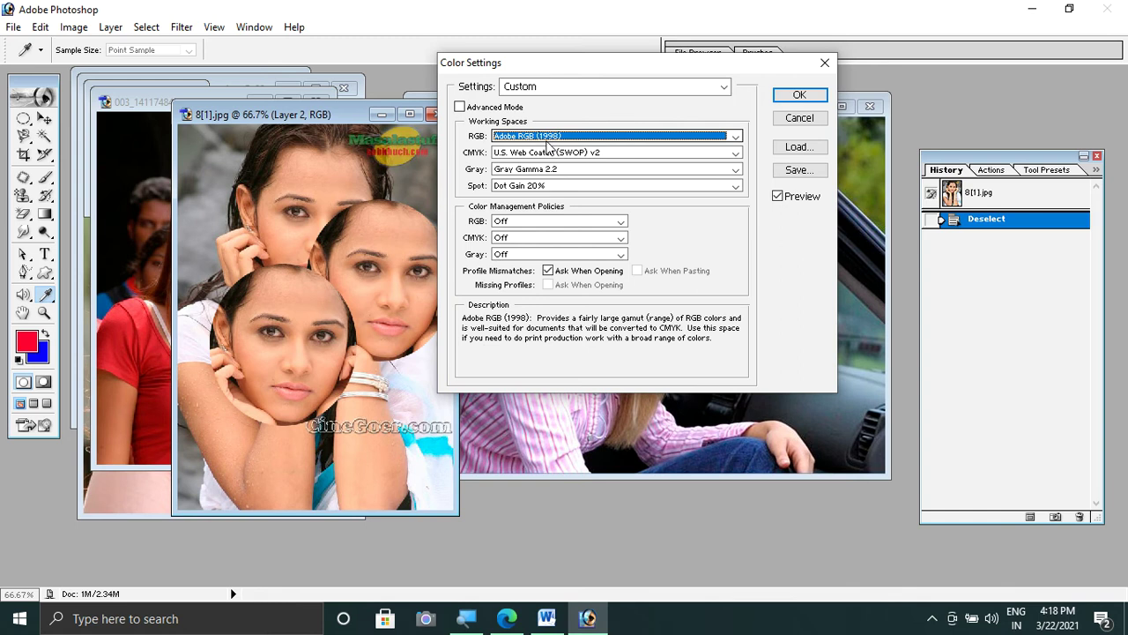
# Browse the RGB working-space options, then revert the photo to its saved state with F12
pyautogui.scroll(-4, 548, 139)
pyautogui.scroll(3, 549, 139)
pyautogui.scroll(2, 548, 139)
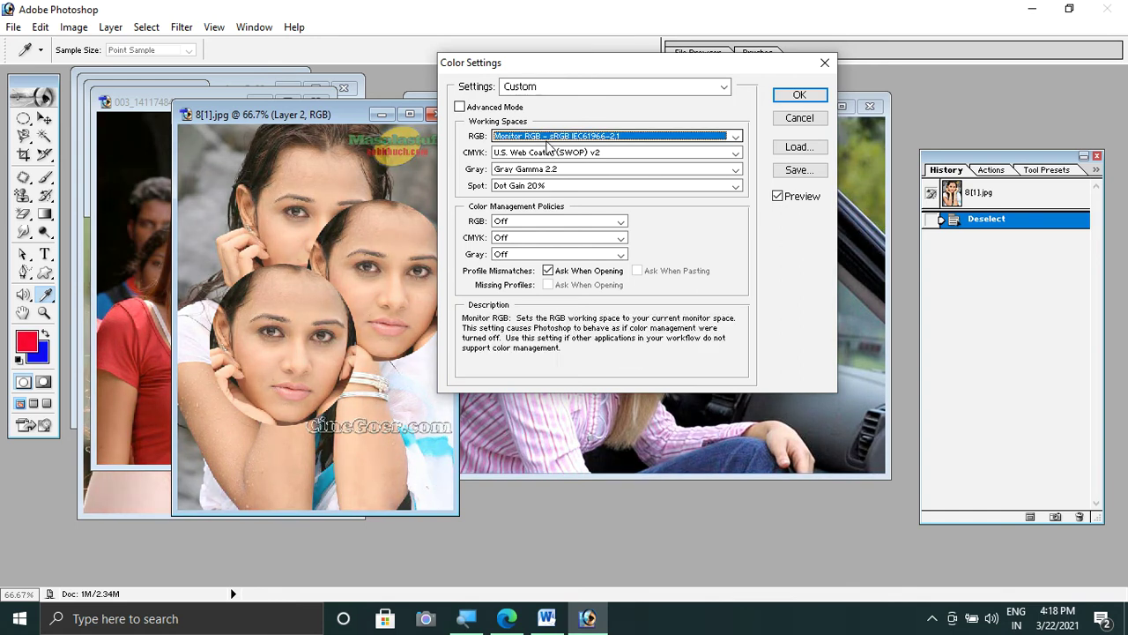
pyautogui.scroll(-2, 548, 139)
pyautogui.scroll(-2, 548, 139)
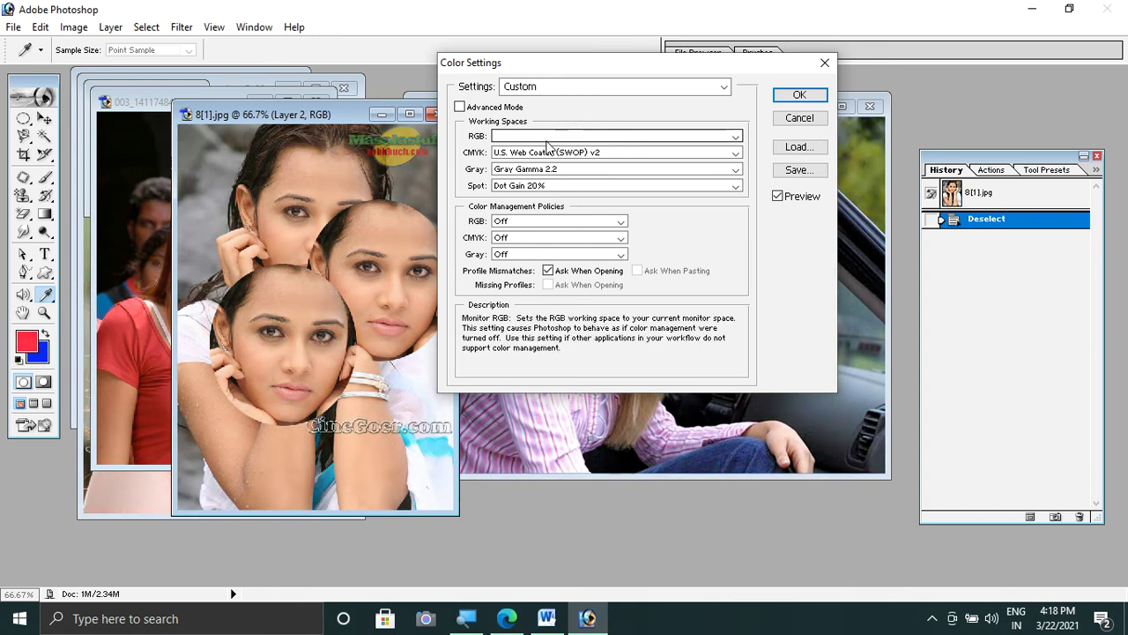
pyautogui.scroll(1, 549, 139)
pyautogui.scroll(1, 548, 139)
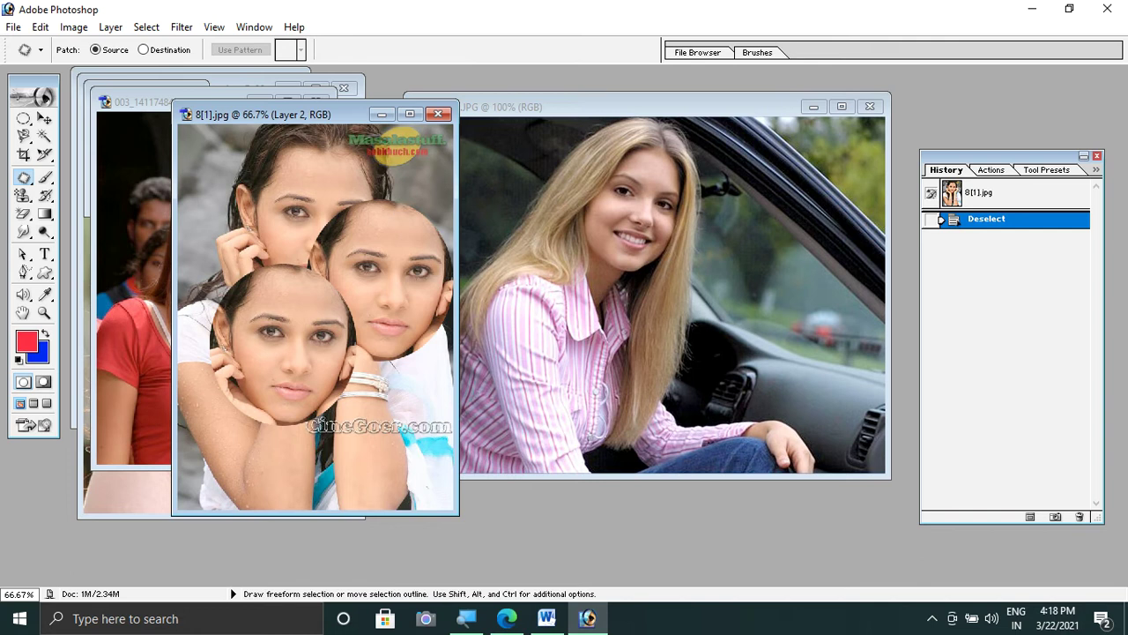
pyautogui.press('F12')
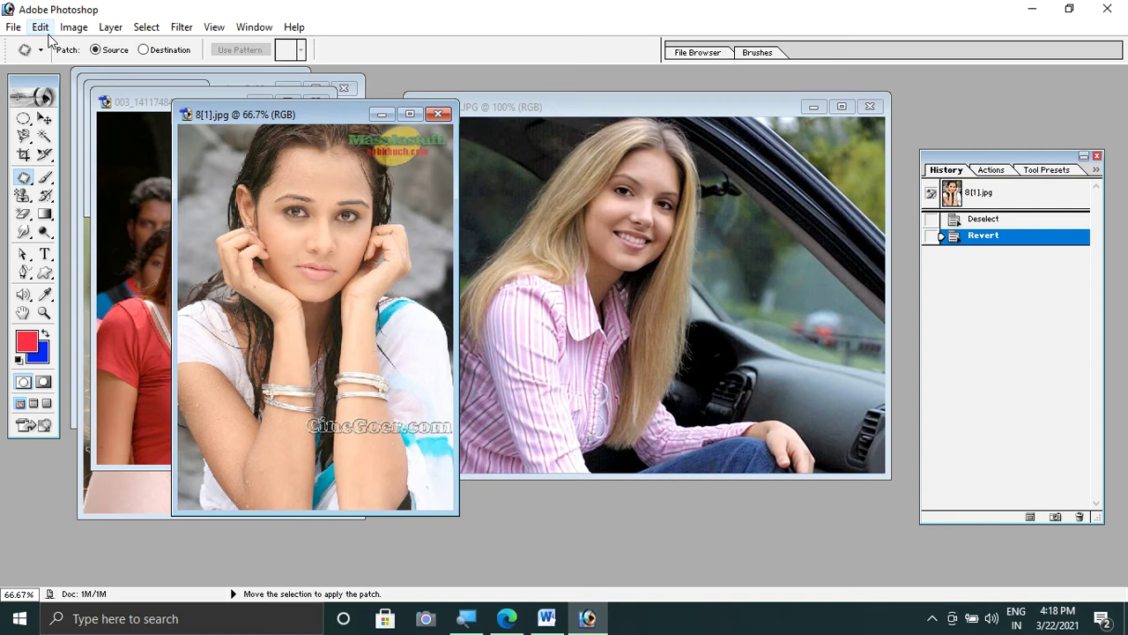
pyautogui.click(43, 27)
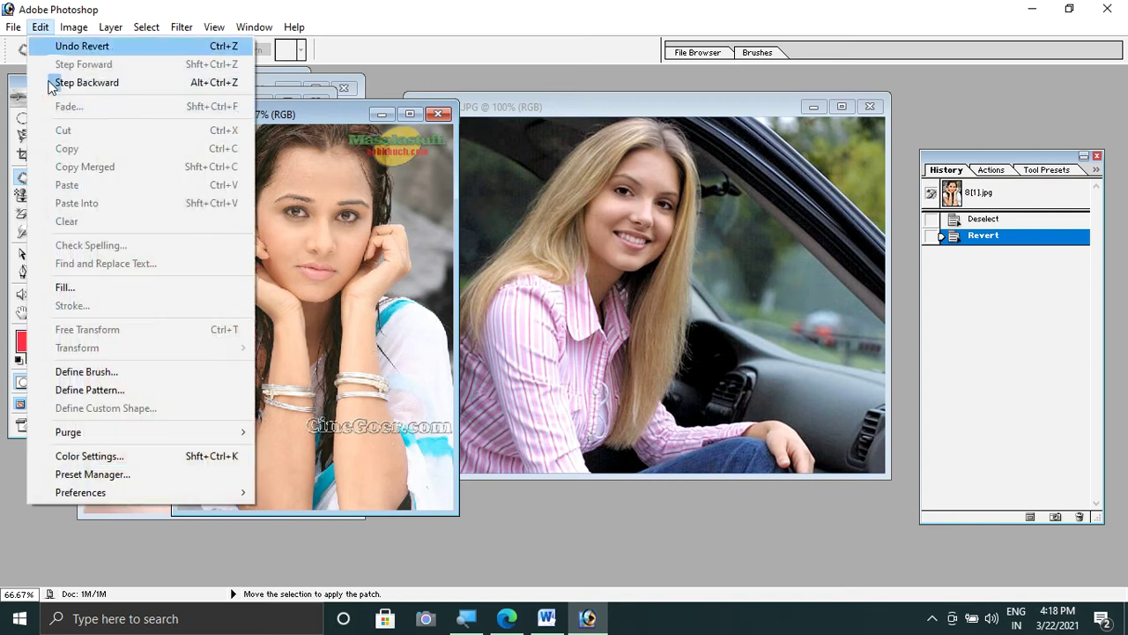
pyautogui.click(92, 474)
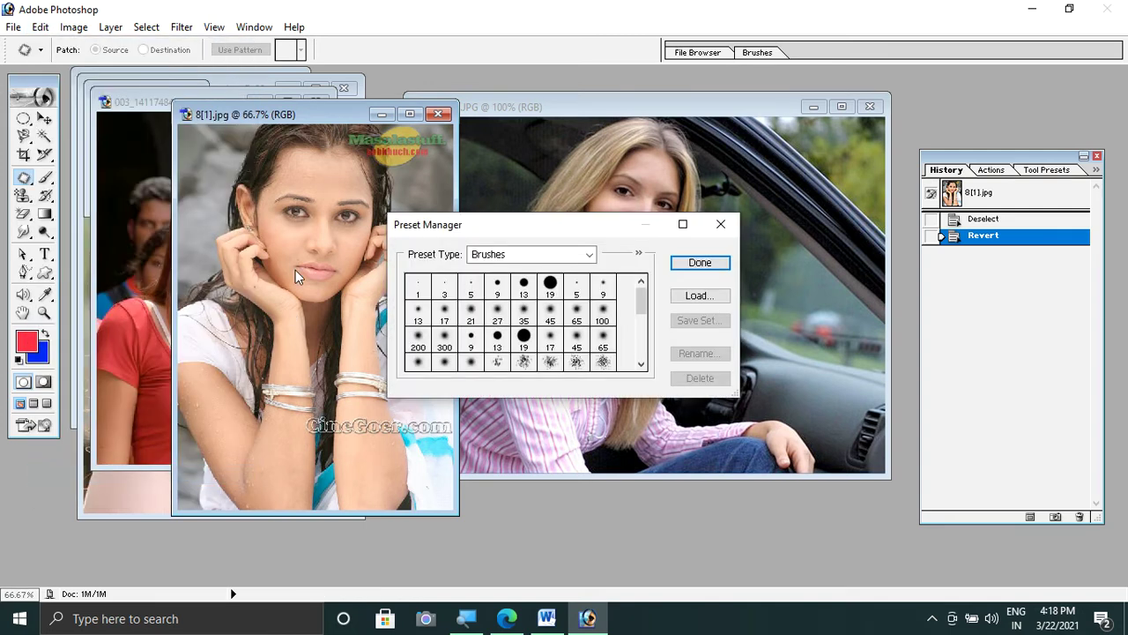
pyautogui.moveTo(508, 239); pyautogui.dragTo(513, 151)
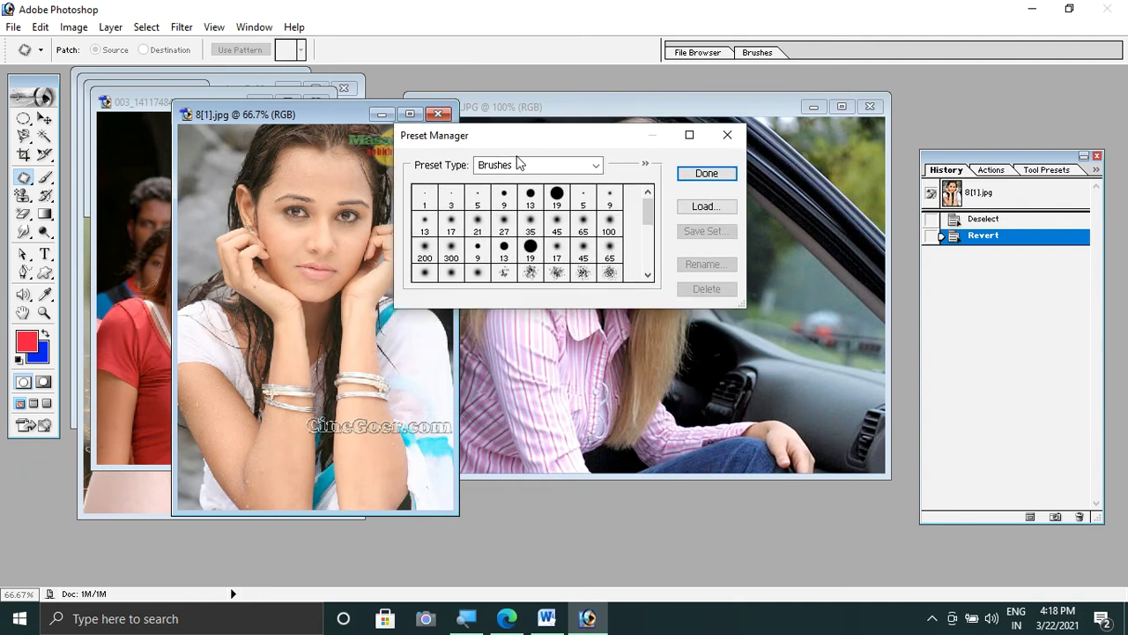
pyautogui.click(519, 164)
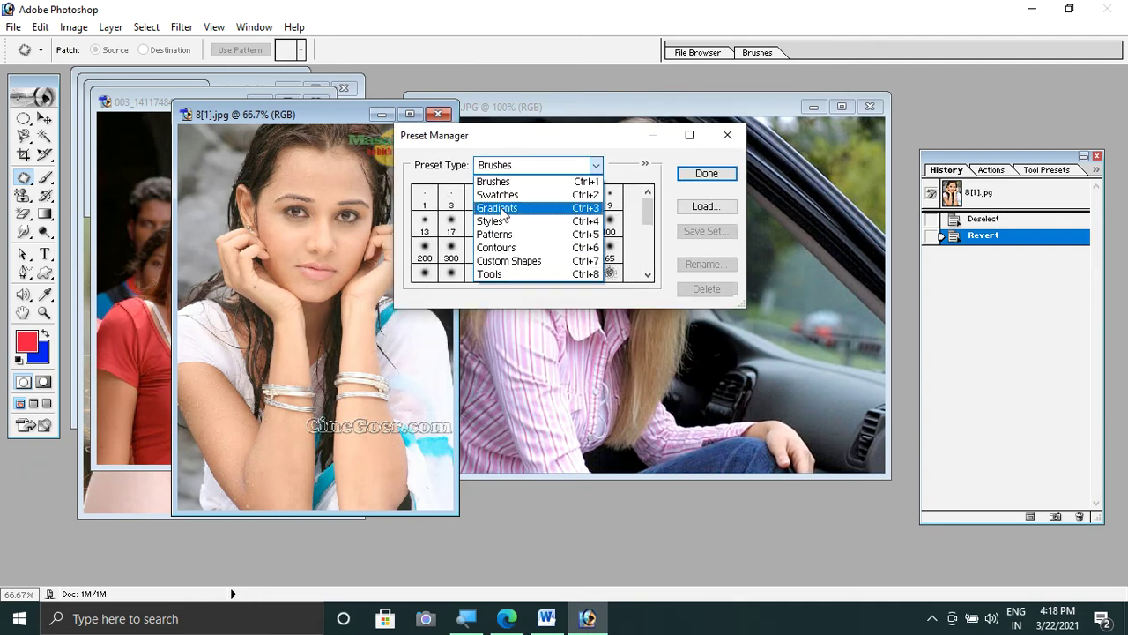
pyautogui.click(504, 236)
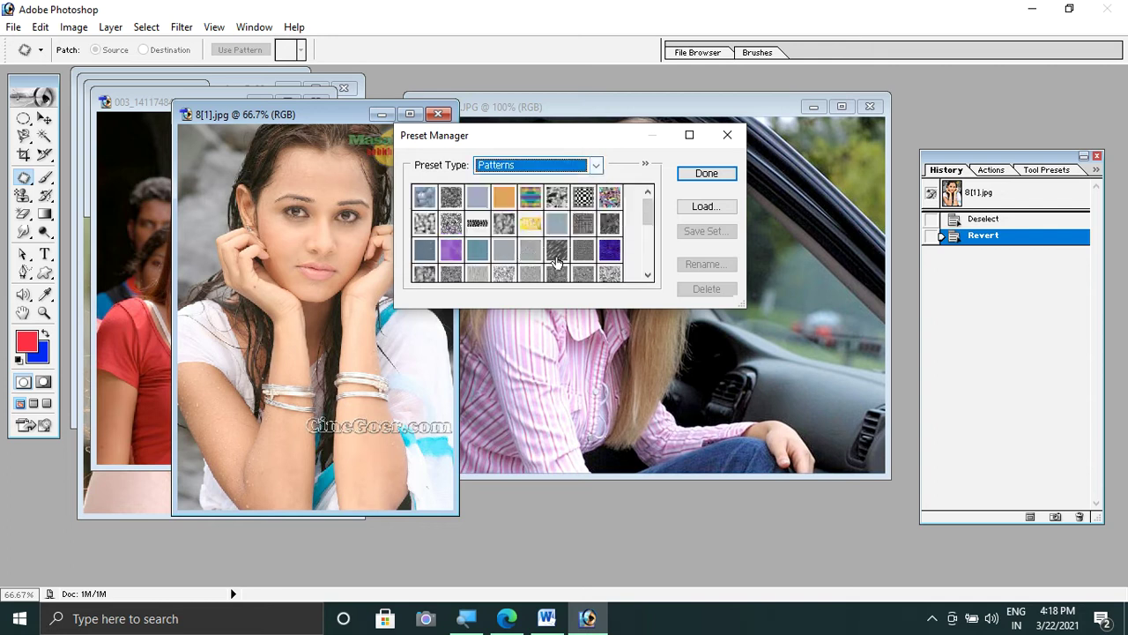
pyautogui.moveTo(587, 149); pyautogui.dragTo(689, 130)
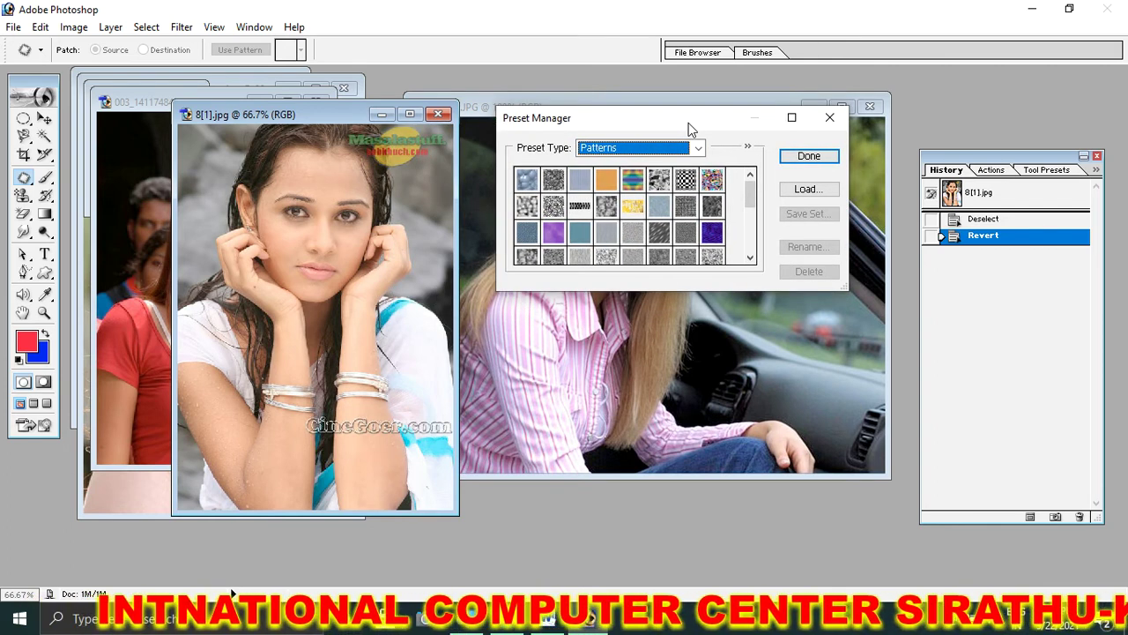
pyautogui.click(686, 181)
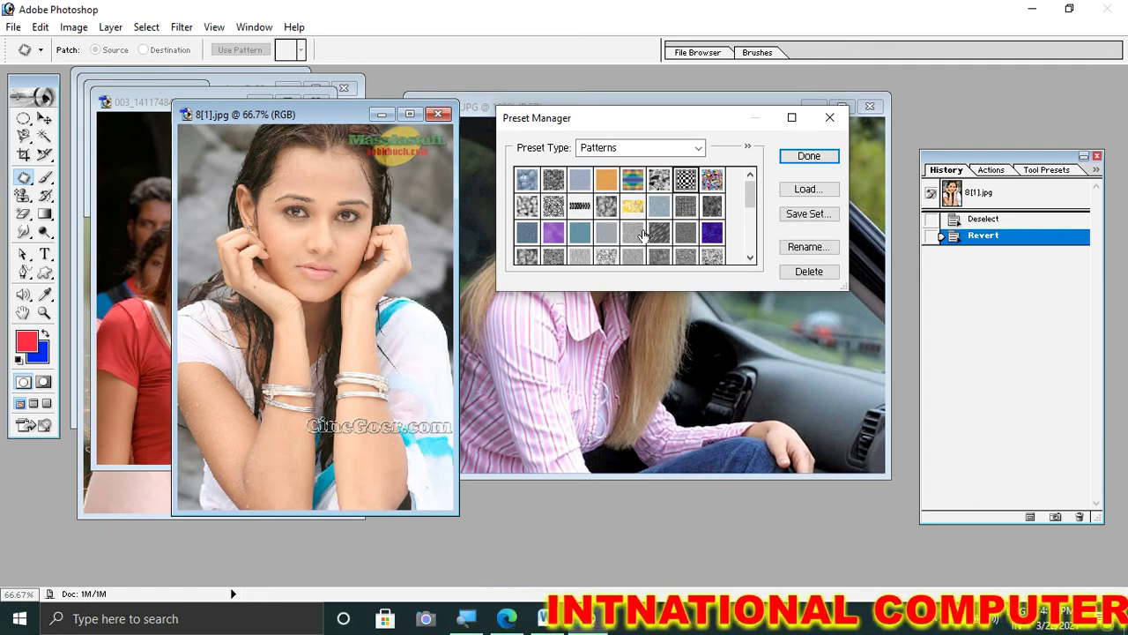
pyautogui.click(527, 179)
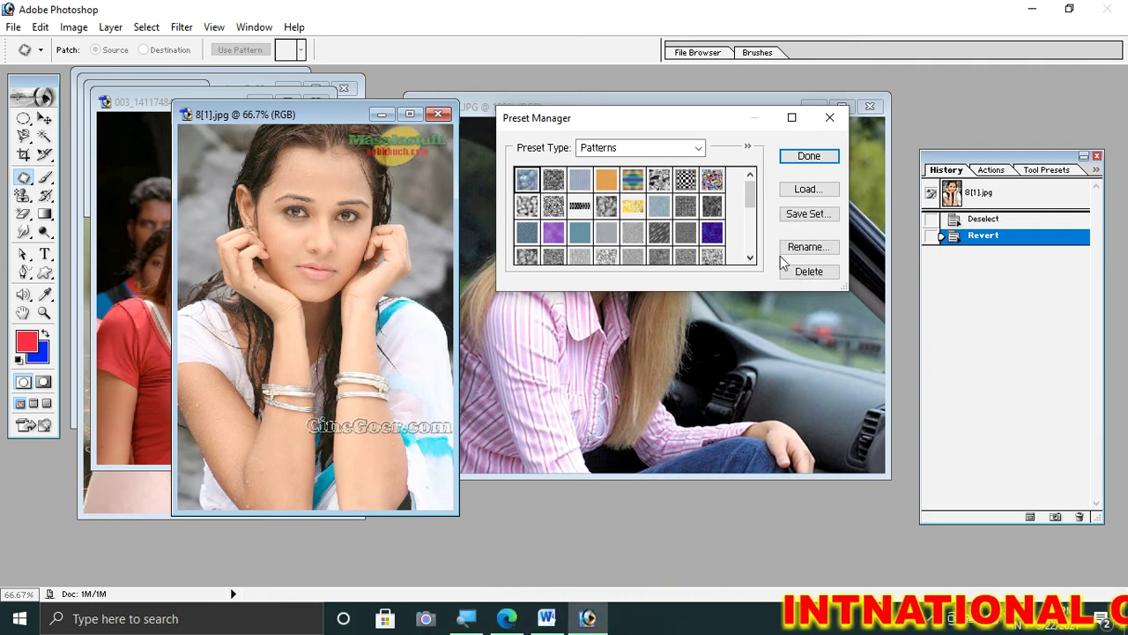
pyautogui.click(805, 247)
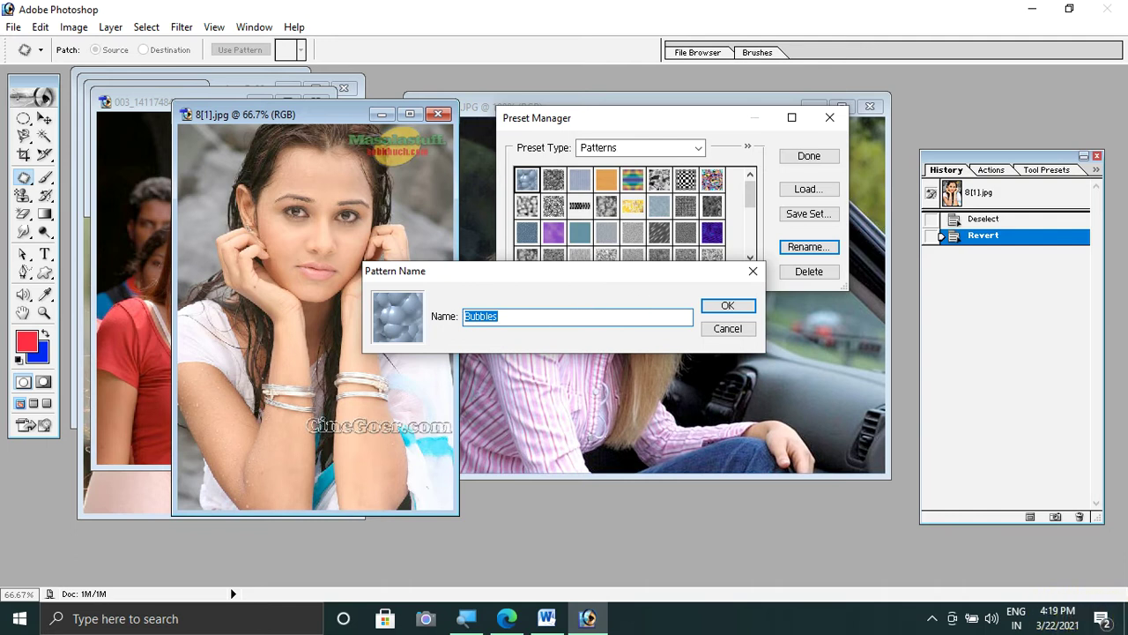
pyautogui.press('Return')
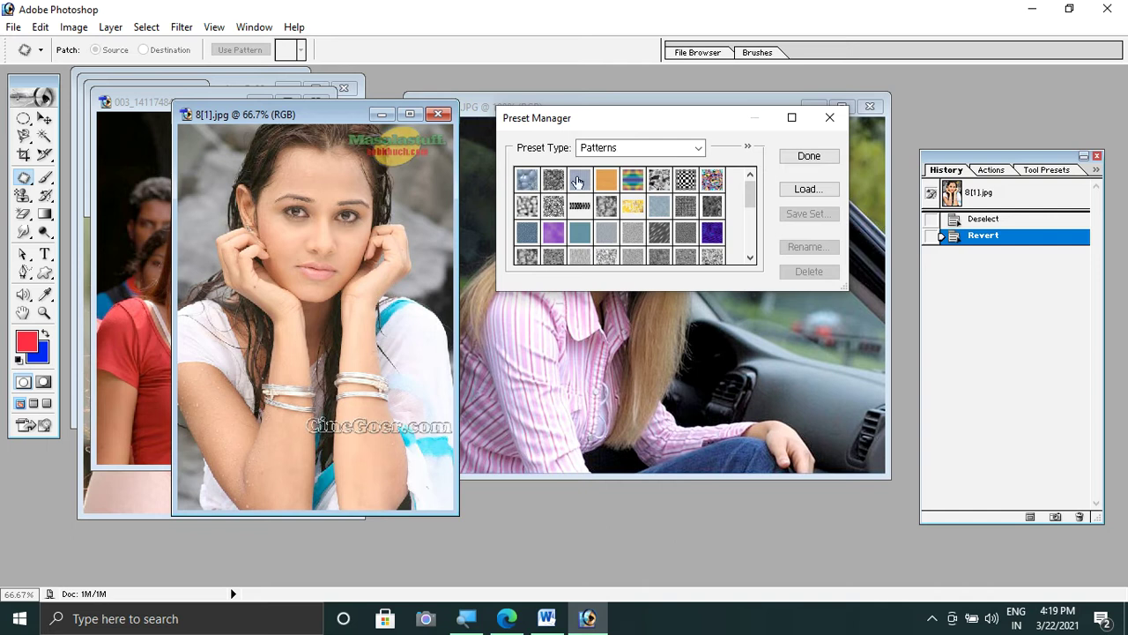
pyautogui.click(785, 162)
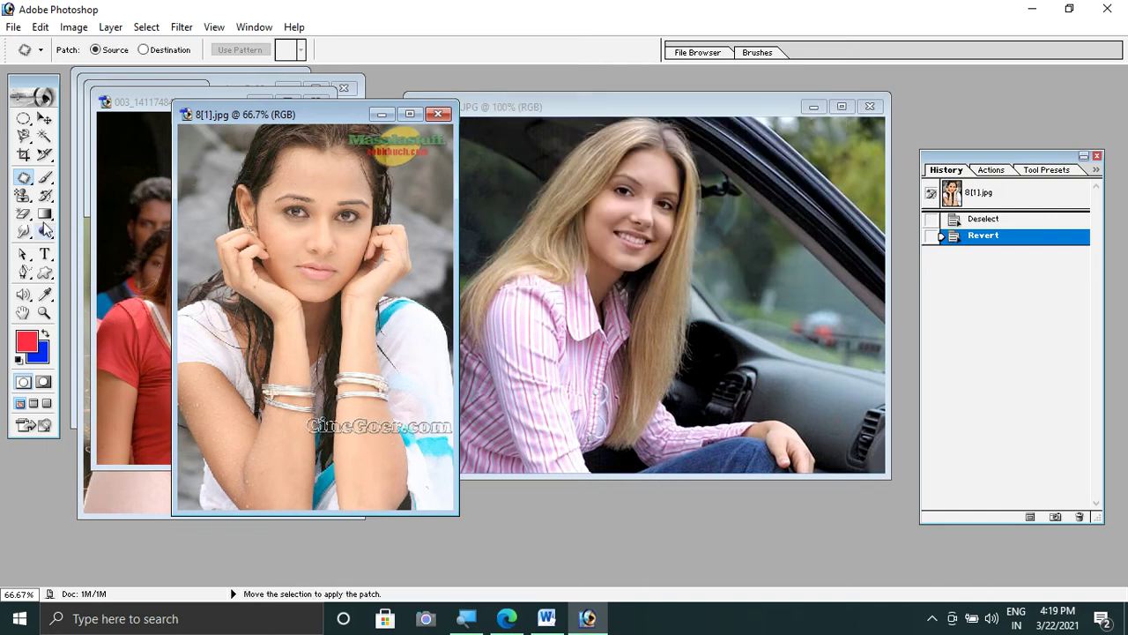
# Stamp a chosen pattern over the woman's eye with the Pattern Stamp tool
pyautogui.click(24, 202)
pyautogui.click(65, 212)
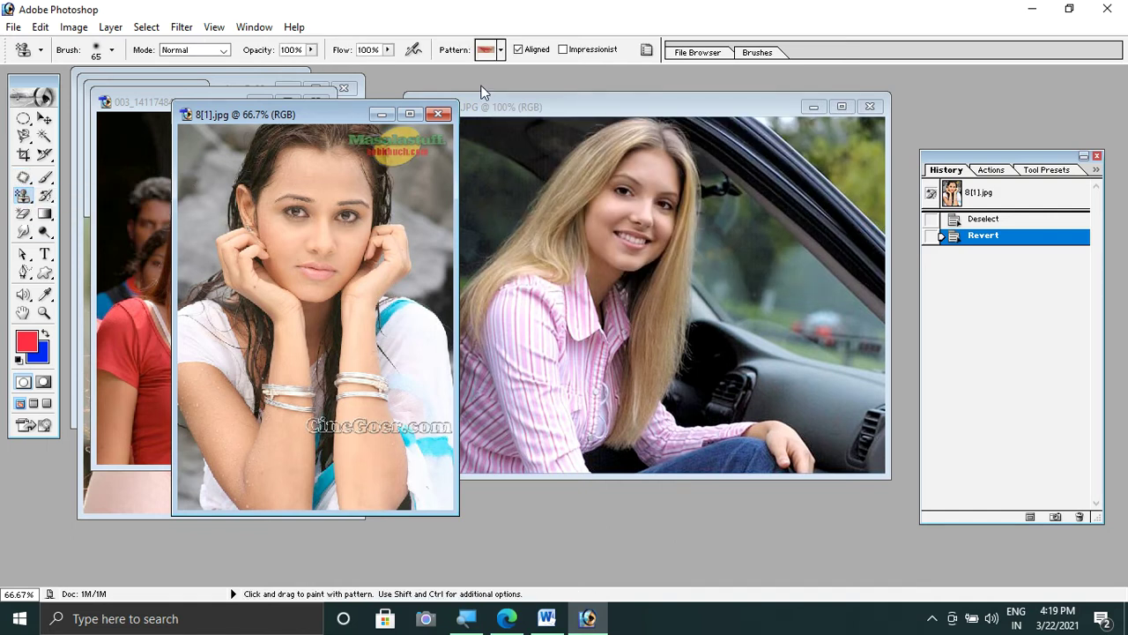
pyautogui.click(501, 51)
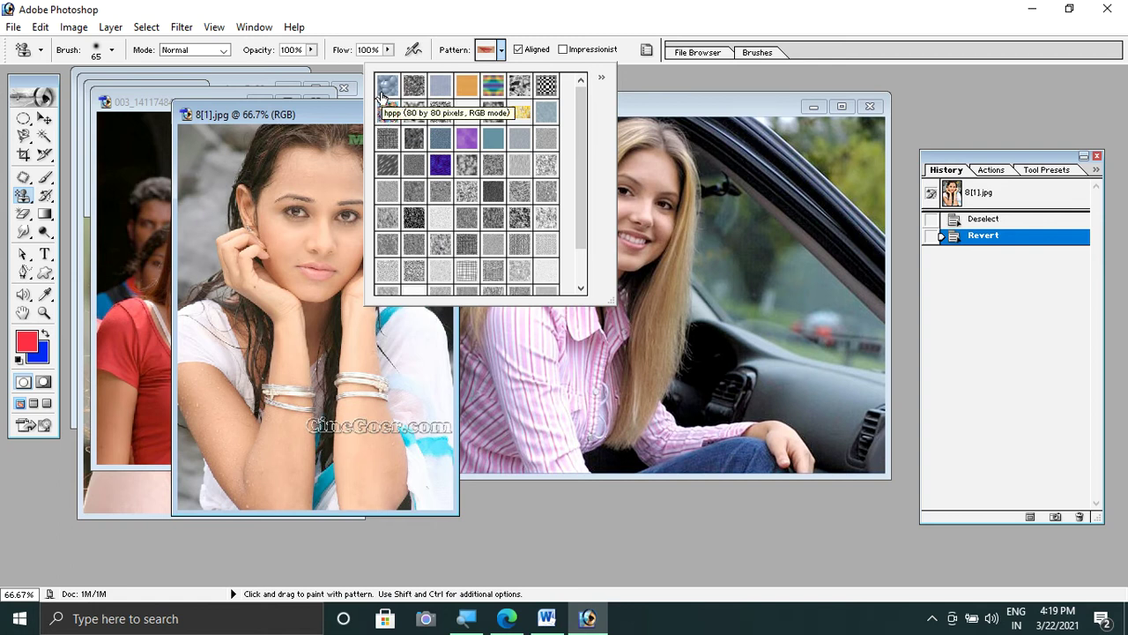
pyautogui.click(334, 217)
# Revert the photo with F12 to remove the stamped mark, then open the Edit menu
pyautogui.click(41, 28)
pyautogui.moveTo(80, 492)
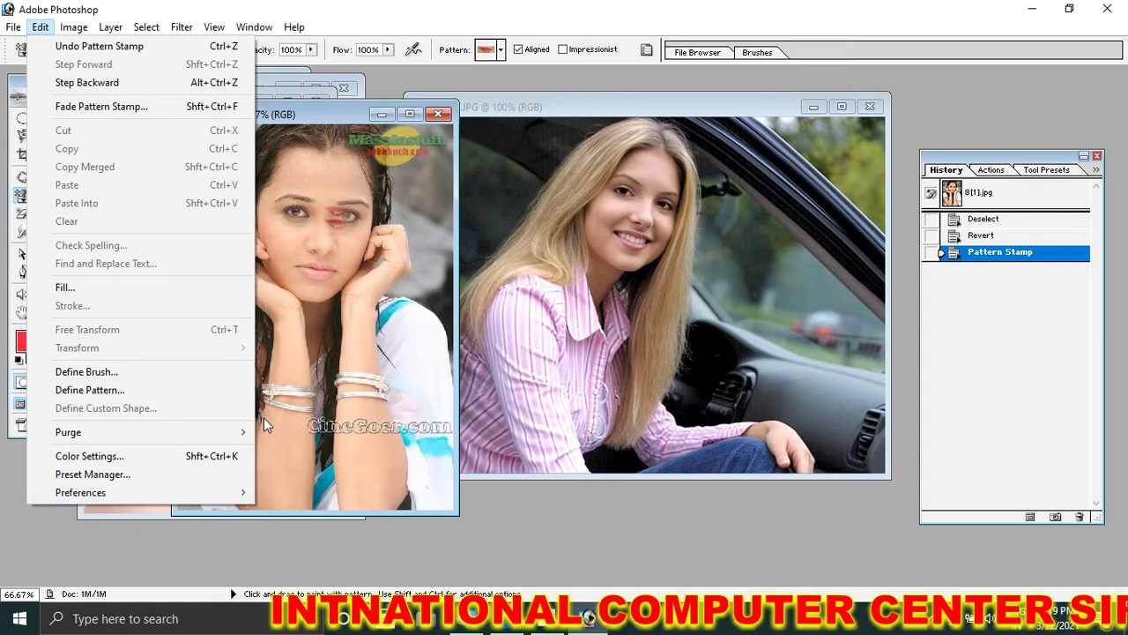
pyautogui.click(312, 355)
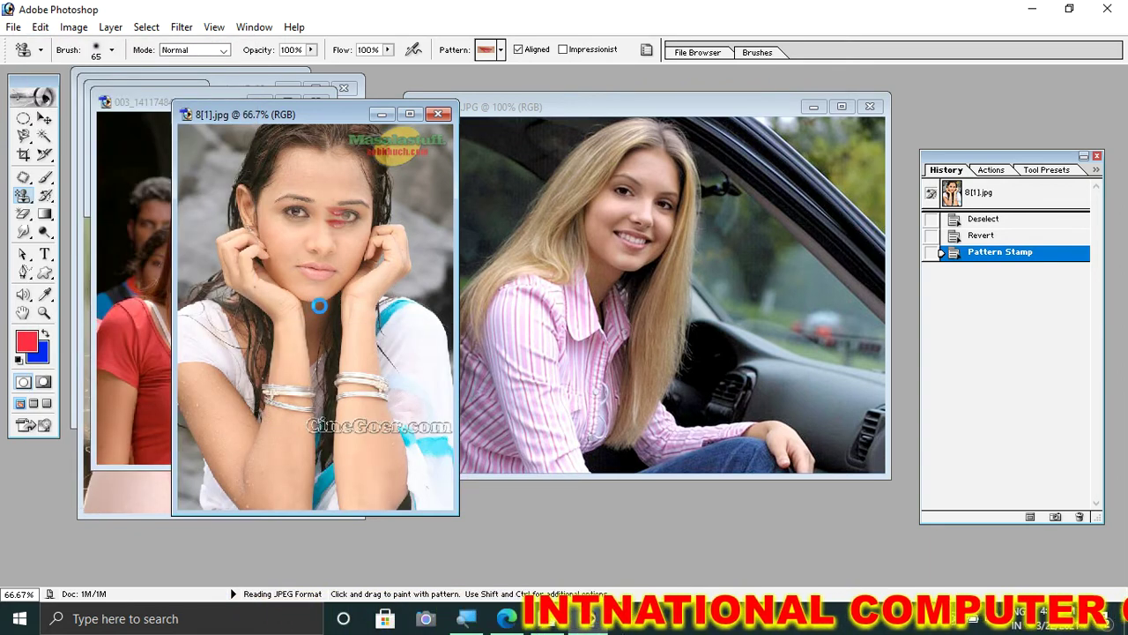
pyautogui.press('F12')
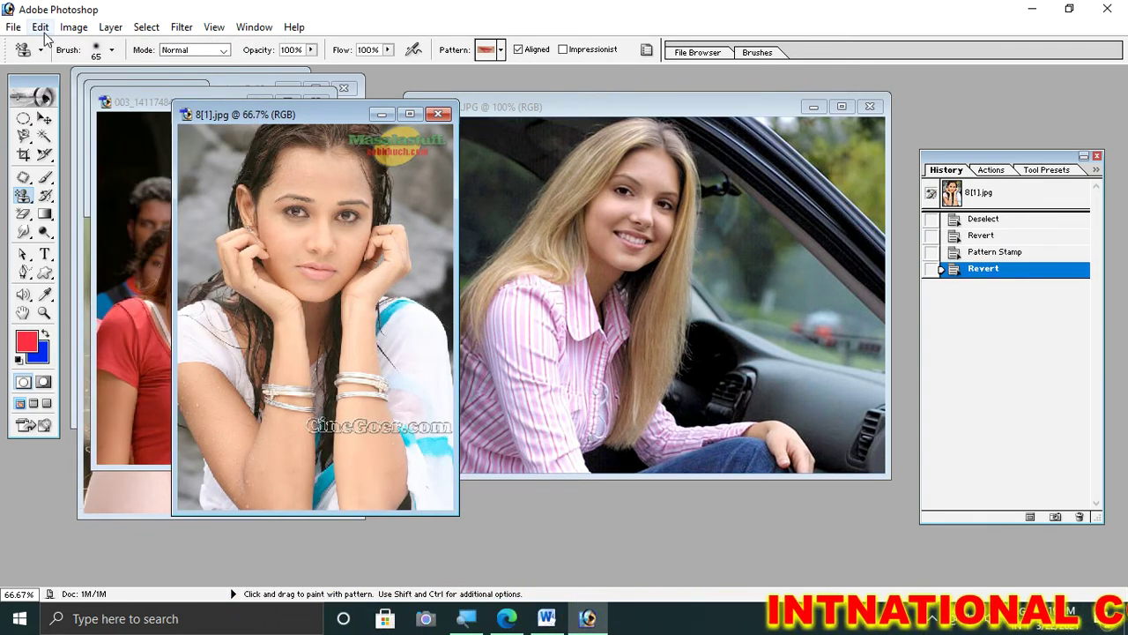
pyautogui.click(41, 27)
pyautogui.moveTo(41, 27)
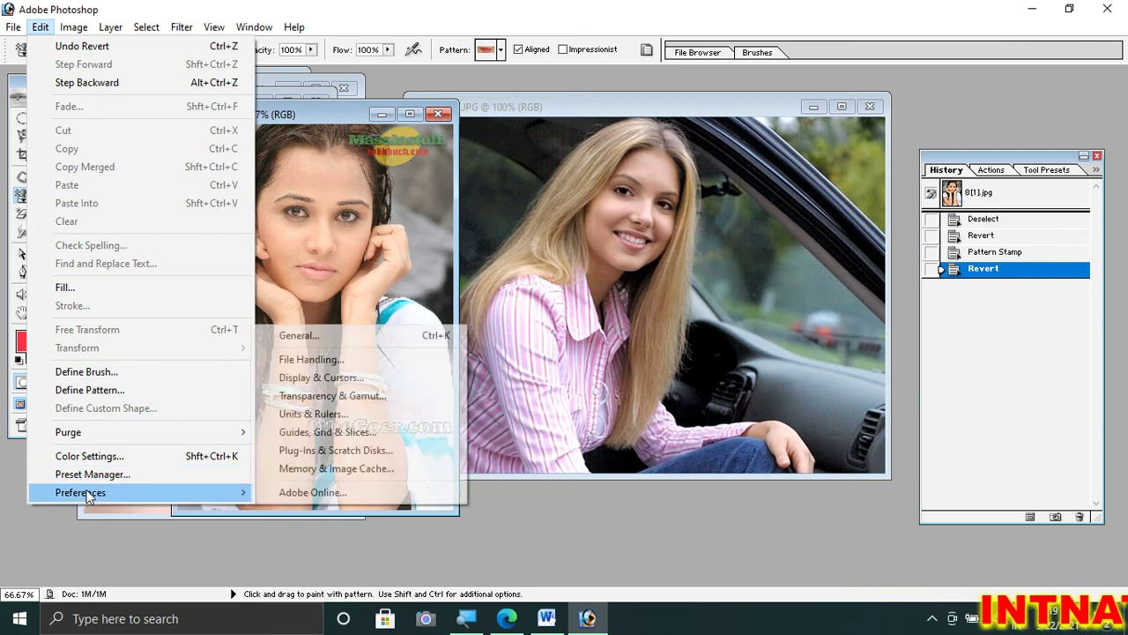
# Browse the preference categories and bring up the File Handling preferences
pyautogui.click(7, 32)
pyautogui.click(13, 27)
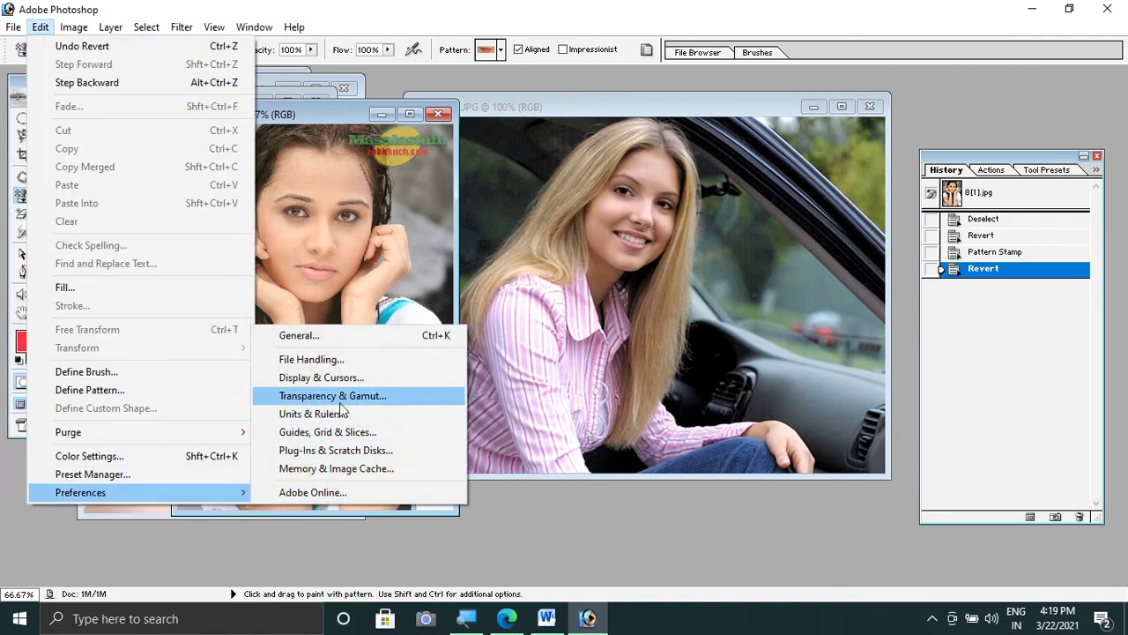
pyautogui.click(305, 364)
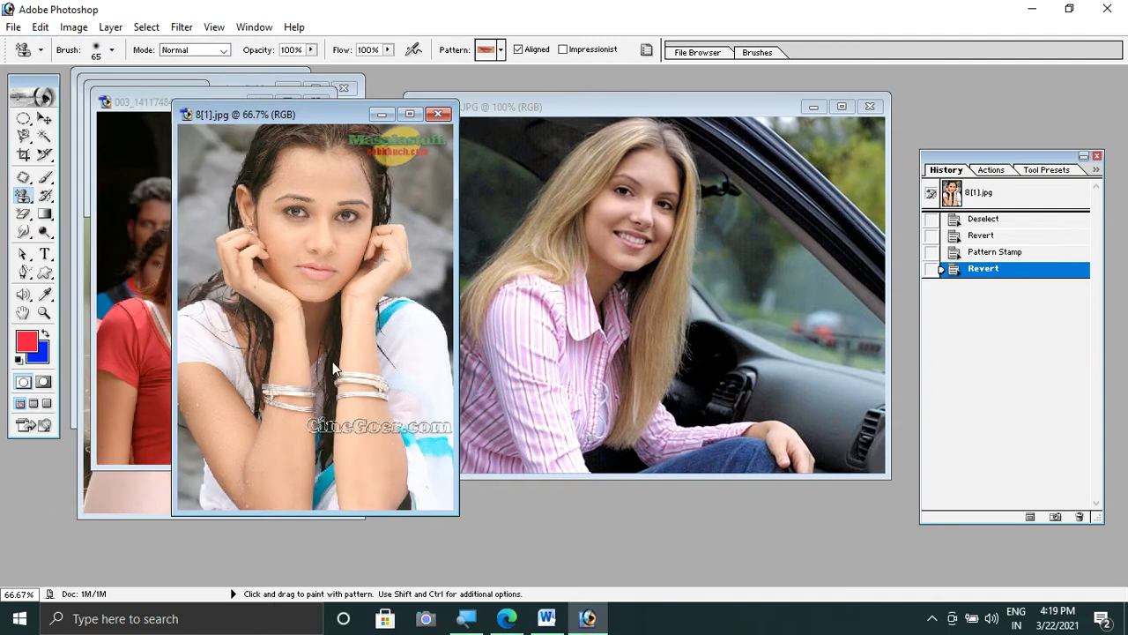
pyautogui.press('i')
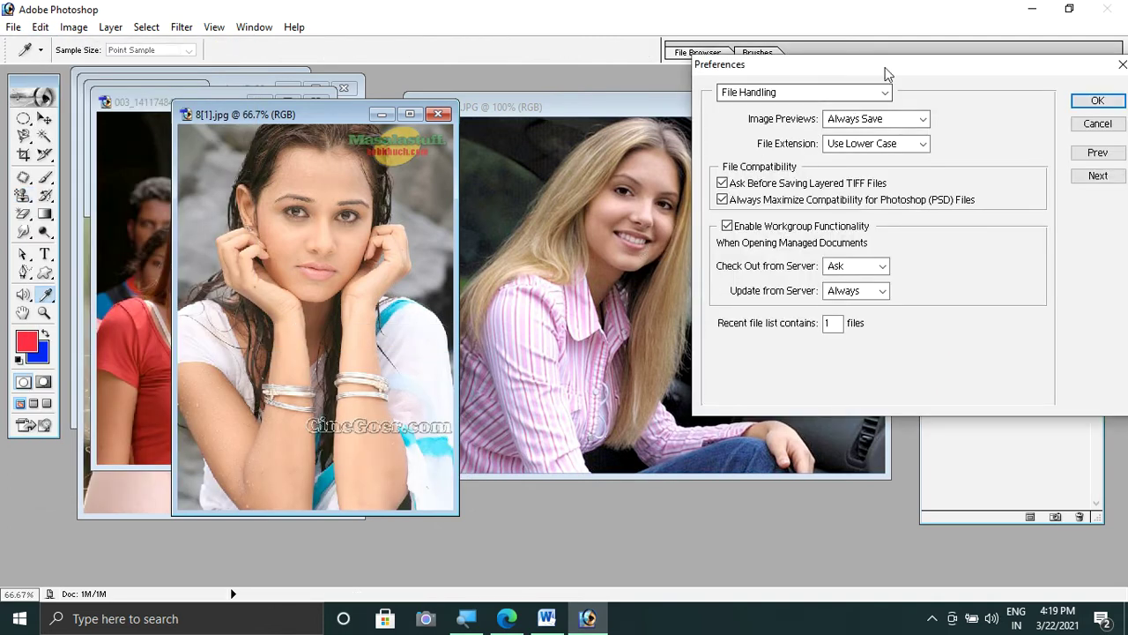
pyautogui.moveTo(886, 74); pyautogui.dragTo(729, 73)
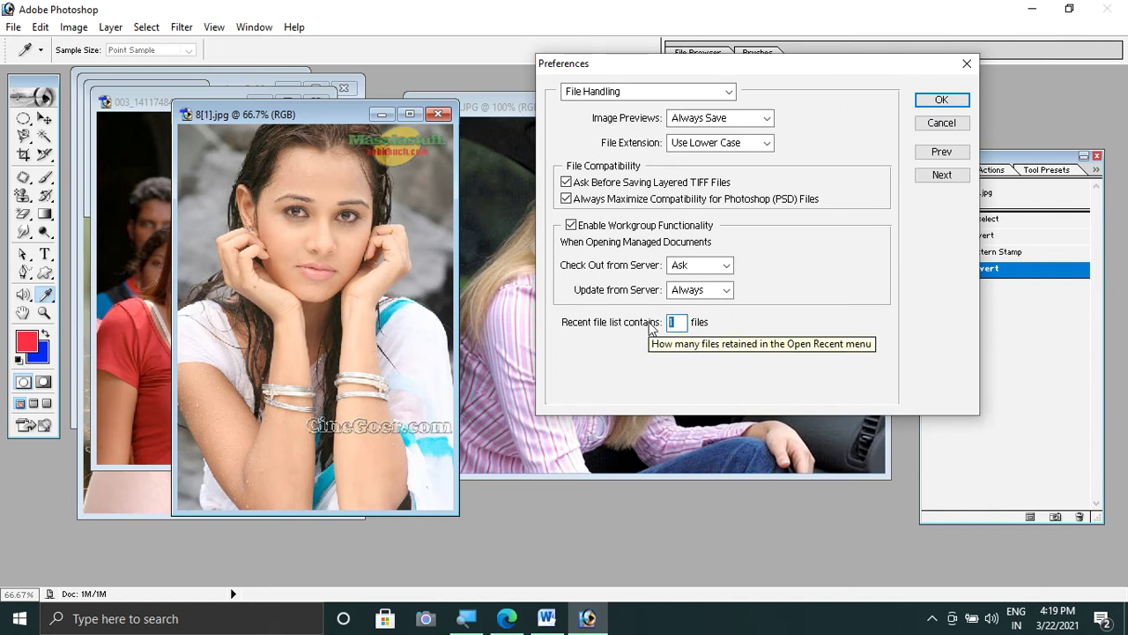
# Enter 30 for the recent file list length and close Preferences
pyautogui.write('30')
pyautogui.press('Return')
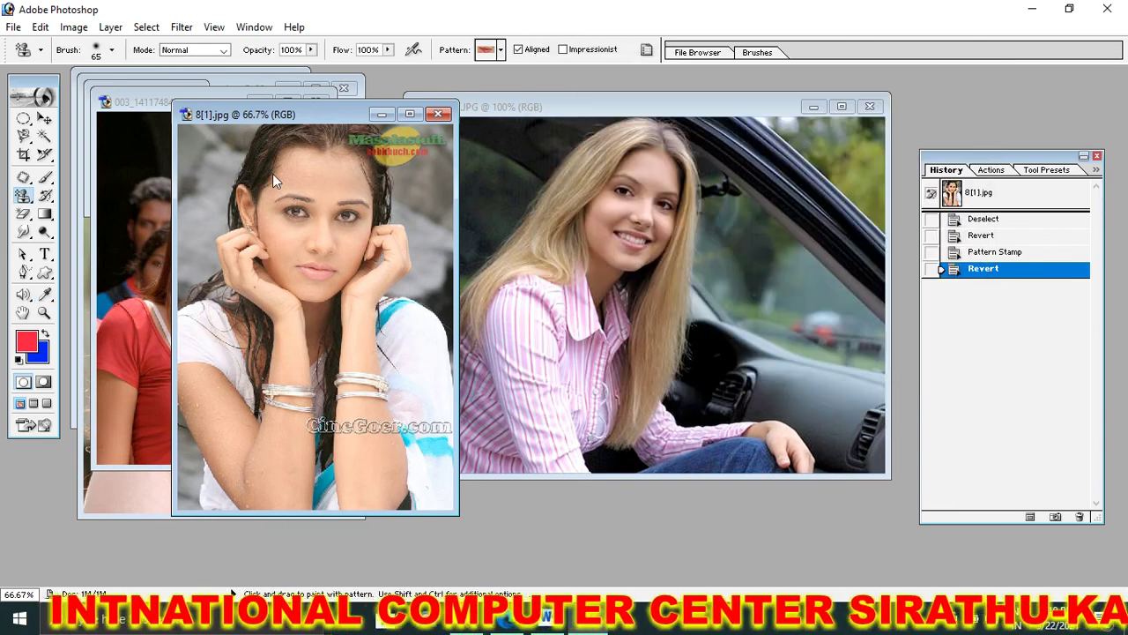
pyautogui.click(13, 26)
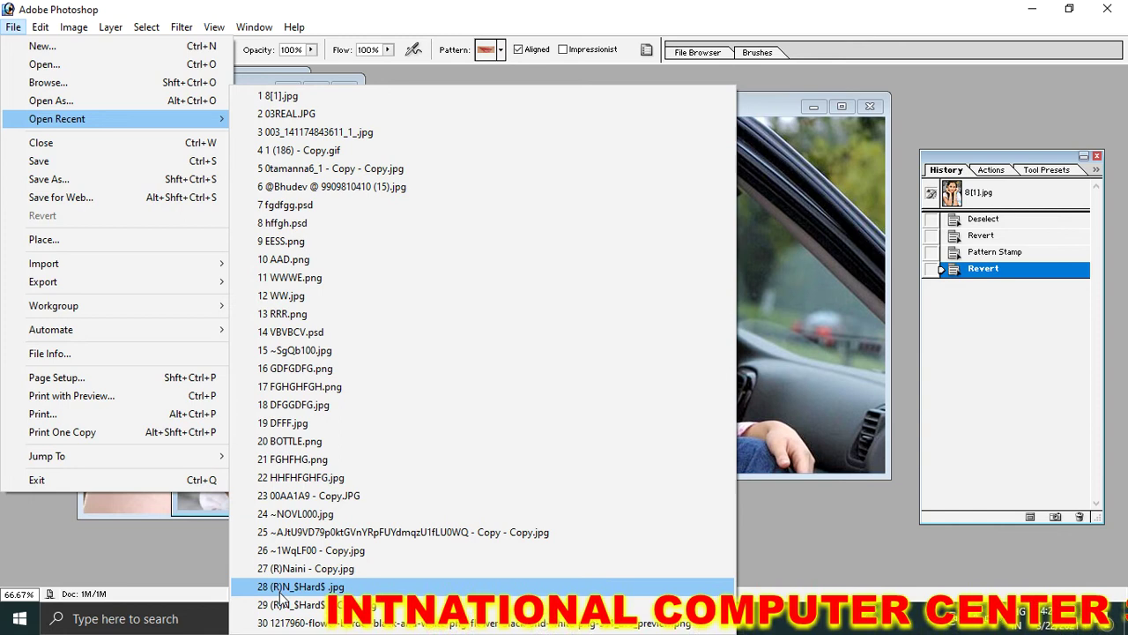
# Reopen (R)N_$Hard$ .jpg and the flower-border PNG from the recent files list
pyautogui.click(281, 588)
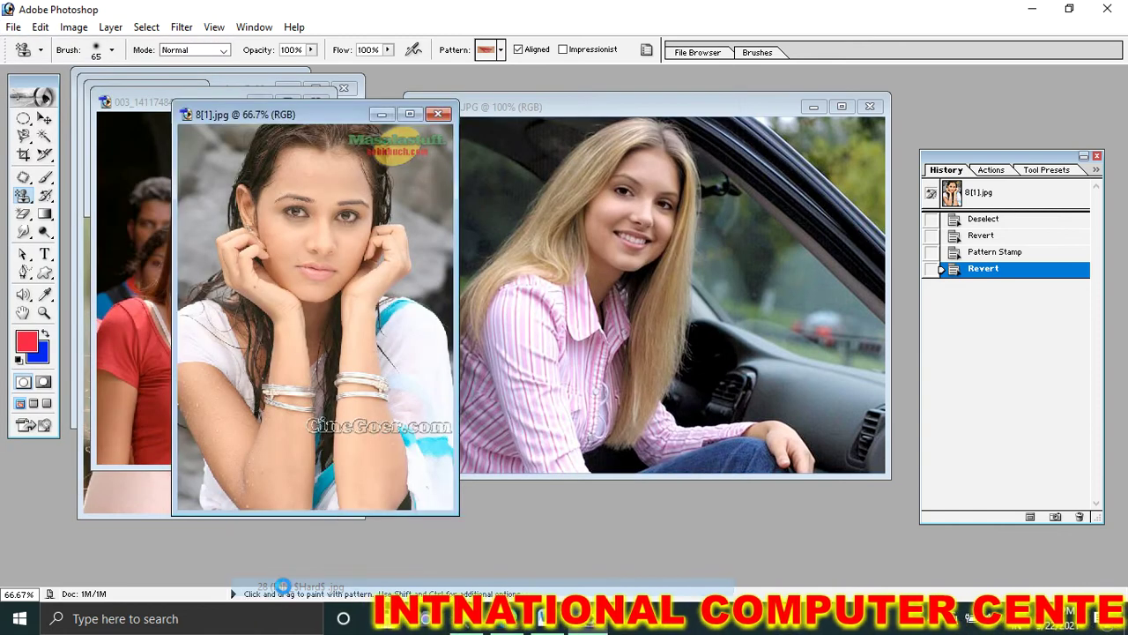
pyautogui.click(19, 28)
pyautogui.moveTo(57, 118)
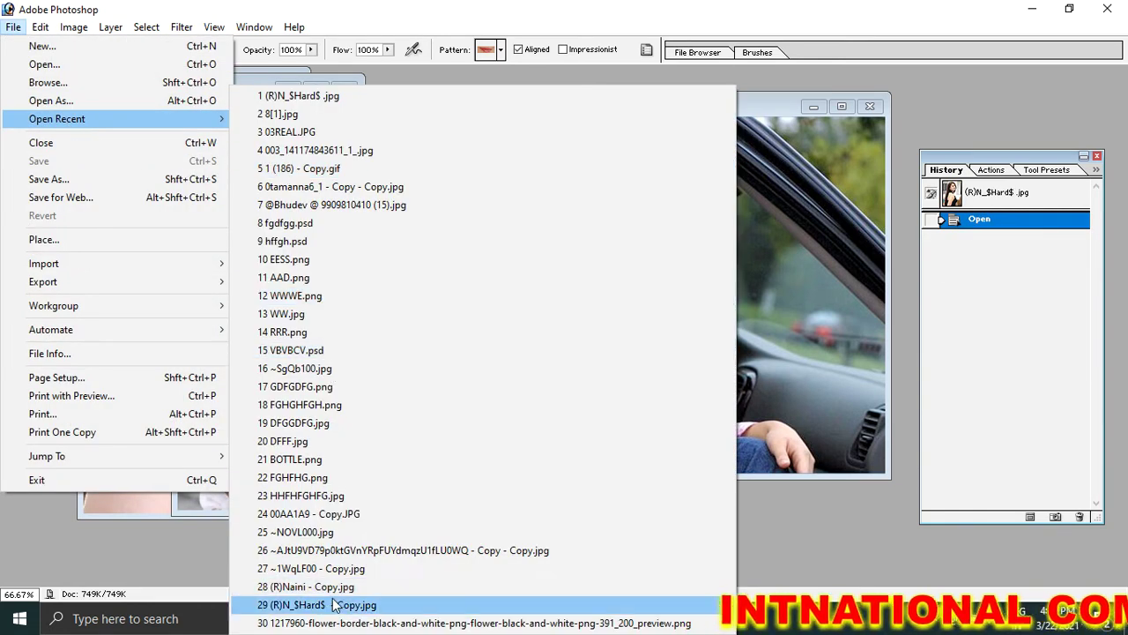
pyautogui.click(322, 623)
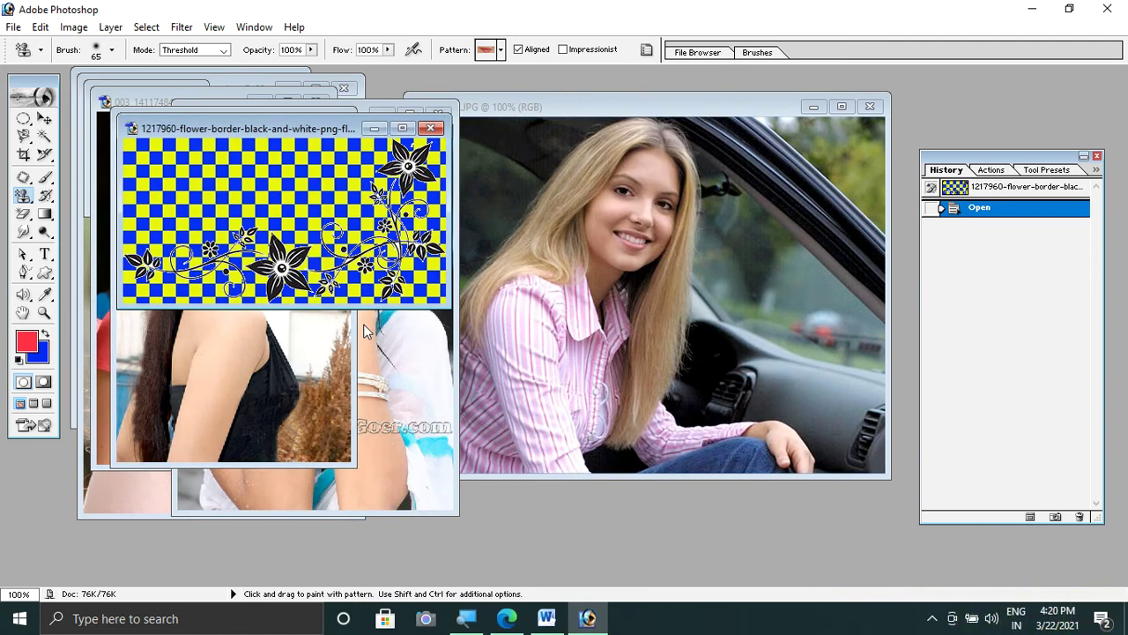
pyautogui.click(40, 28)
pyautogui.moveTo(80, 492)
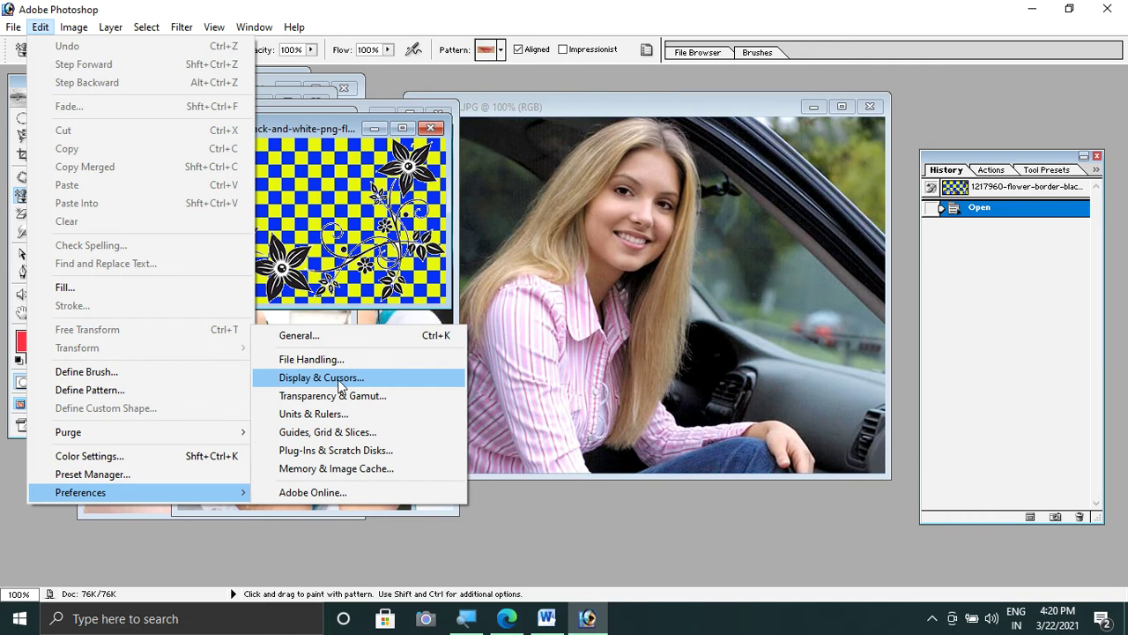
# Set Painting Cursors to Precise in Display & Cursors preferences and apply it
pyautogui.click(340, 379)
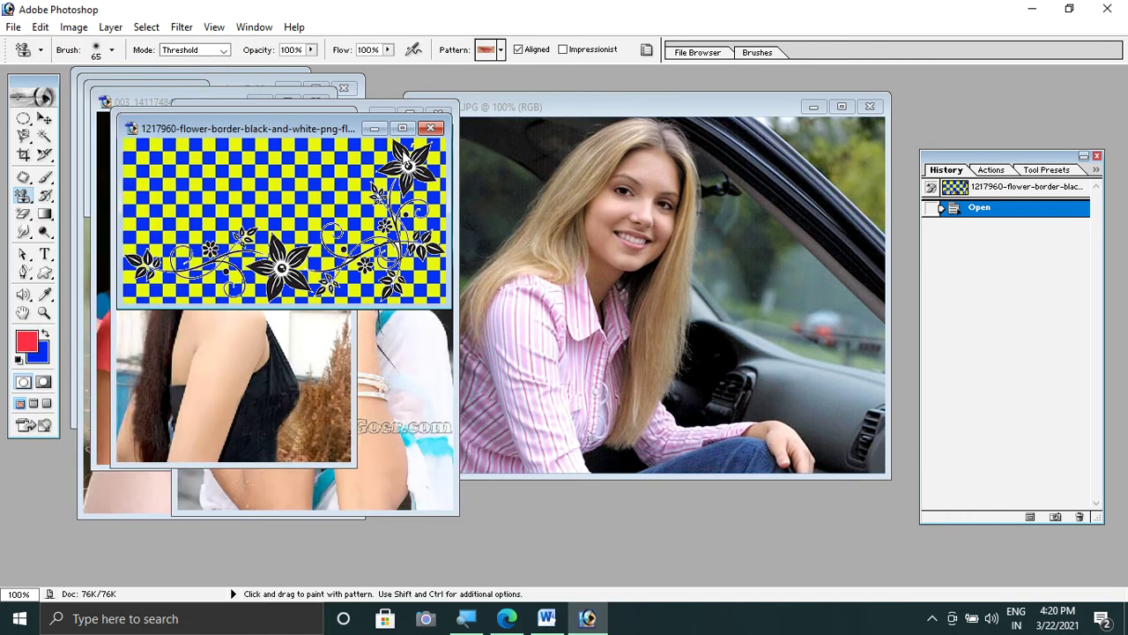
pyautogui.press('i')
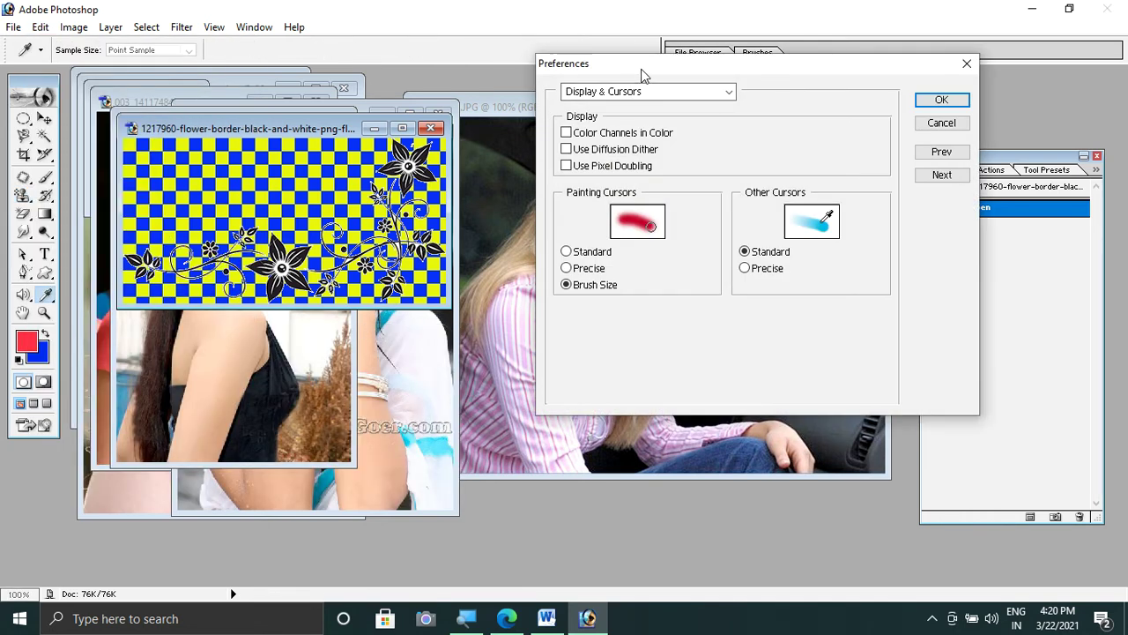
pyautogui.moveTo(641, 74); pyautogui.dragTo(448, 92)
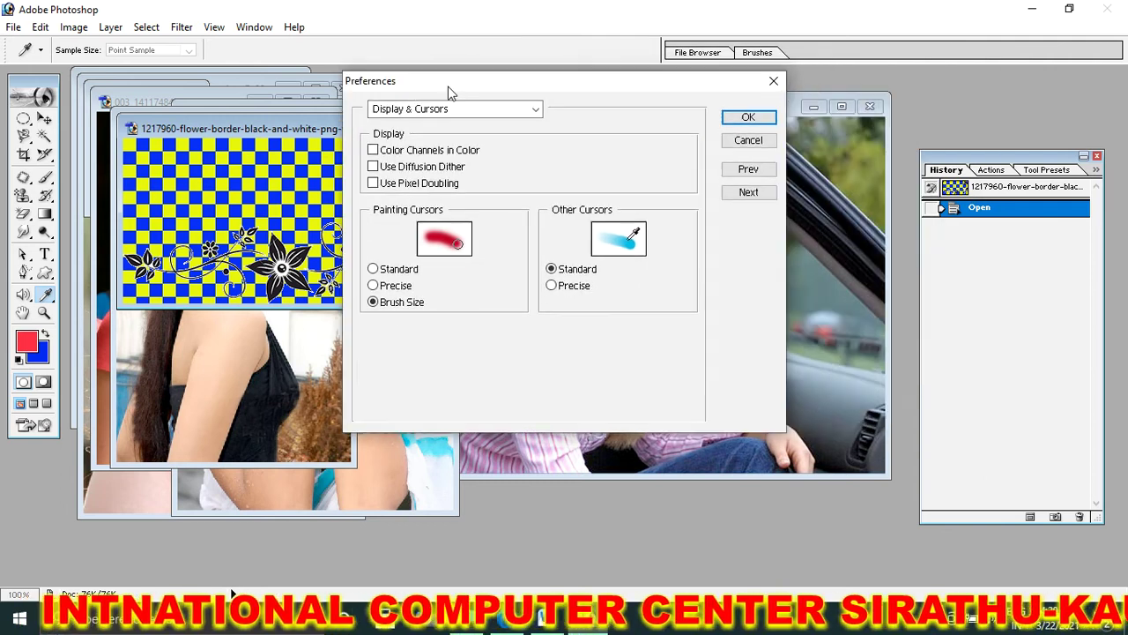
pyautogui.click(392, 287)
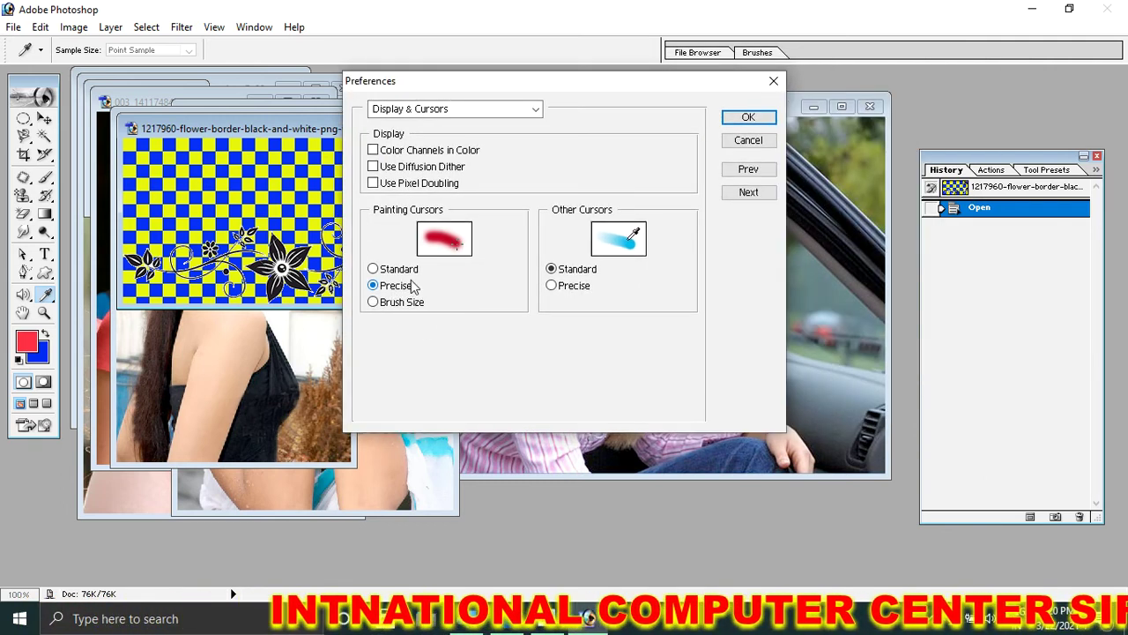
pyautogui.click(747, 124)
# Bring the 03REAL.JPG photo to the front and reopen a Preferences page
pyautogui.click(522, 229)
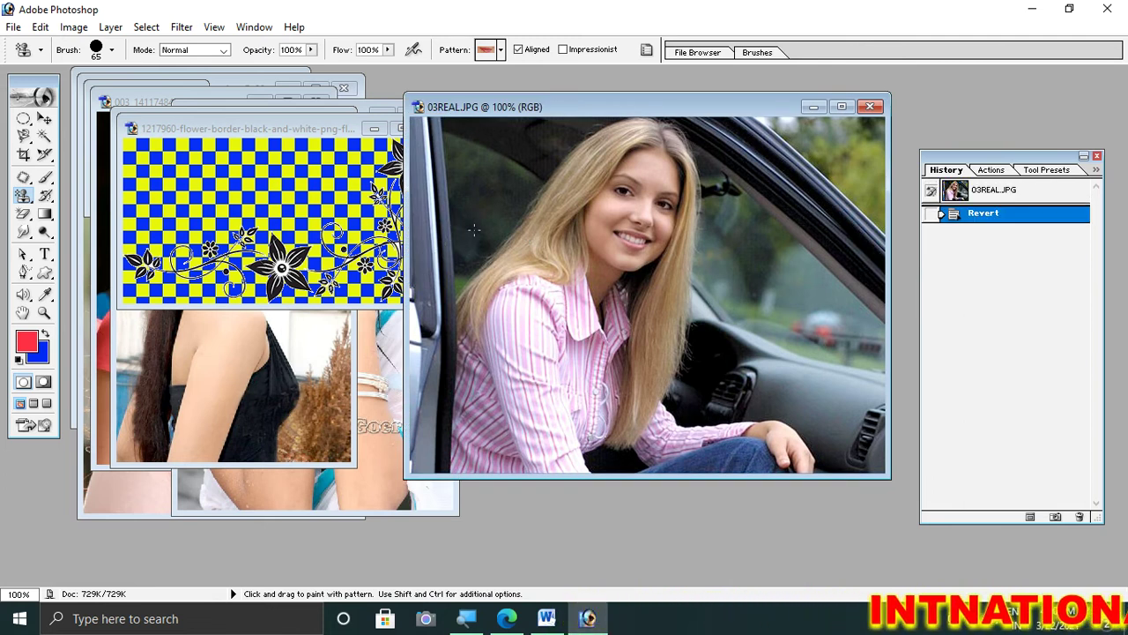
pyautogui.click(40, 27)
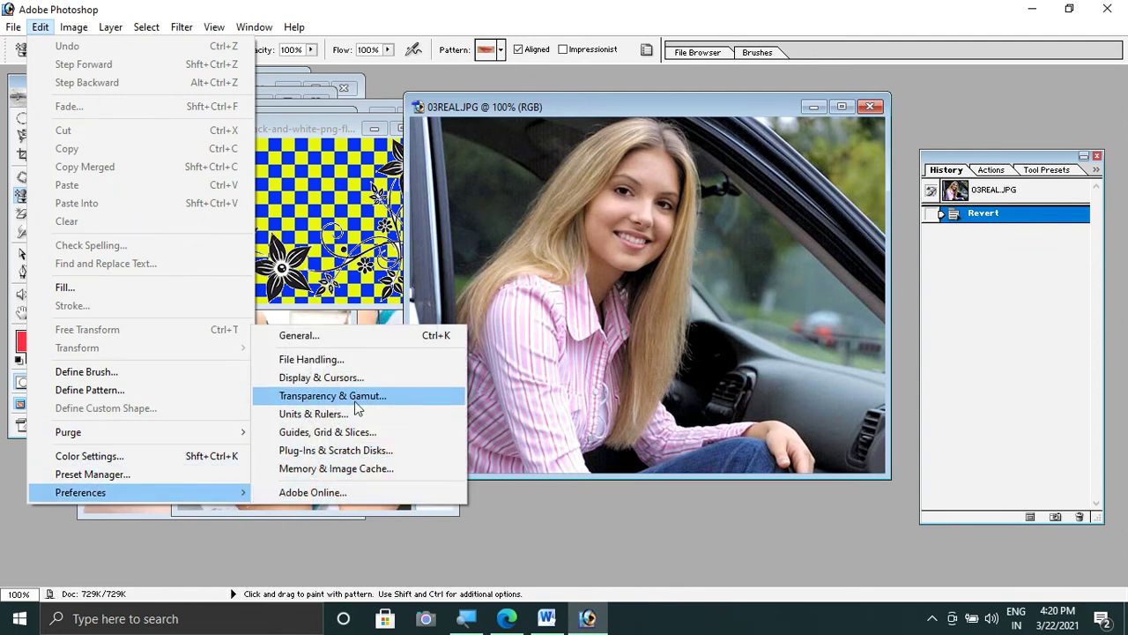
pyautogui.click(340, 381)
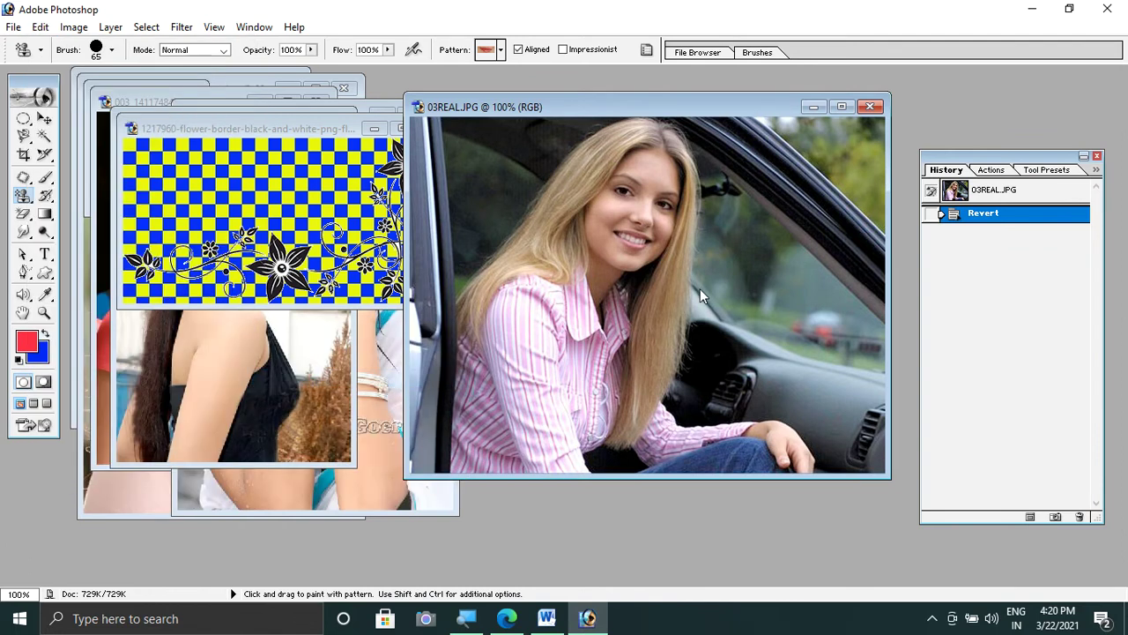
pyautogui.press('i')
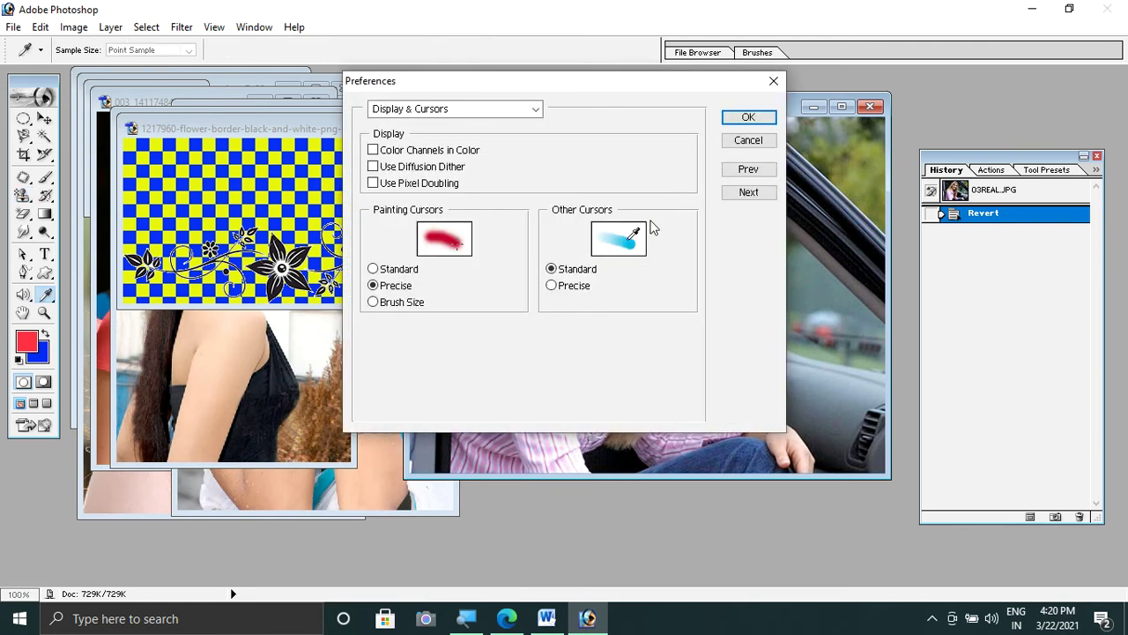
# Stamp the lips pattern on the cheek with a 167 px brush, then revert it
pyautogui.click(747, 118)
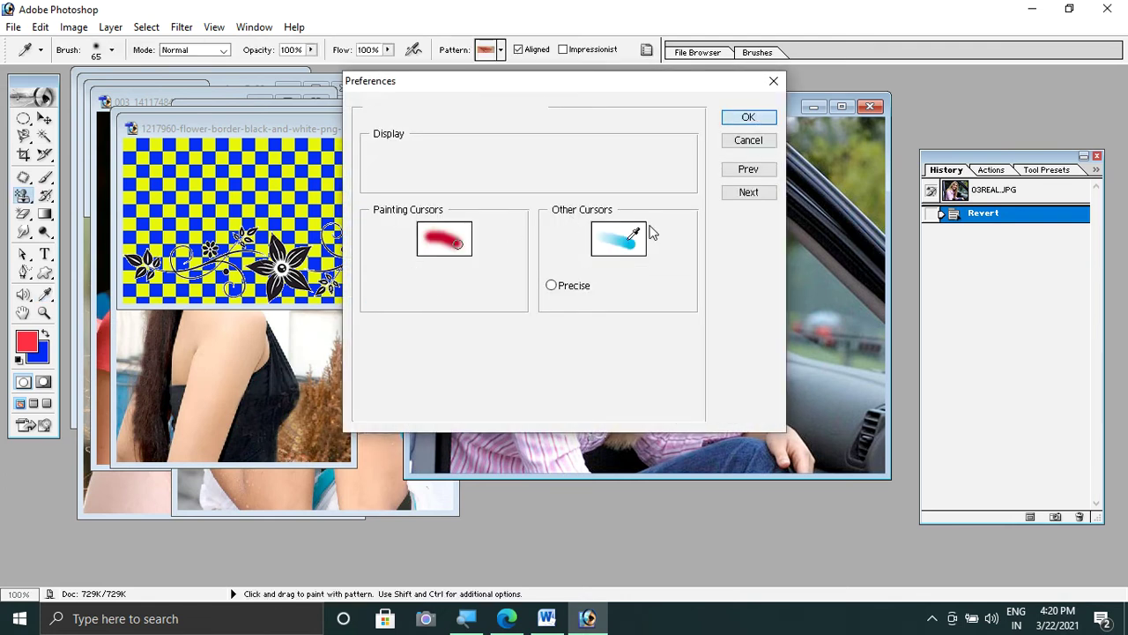
pyautogui.rightClick(630, 246)
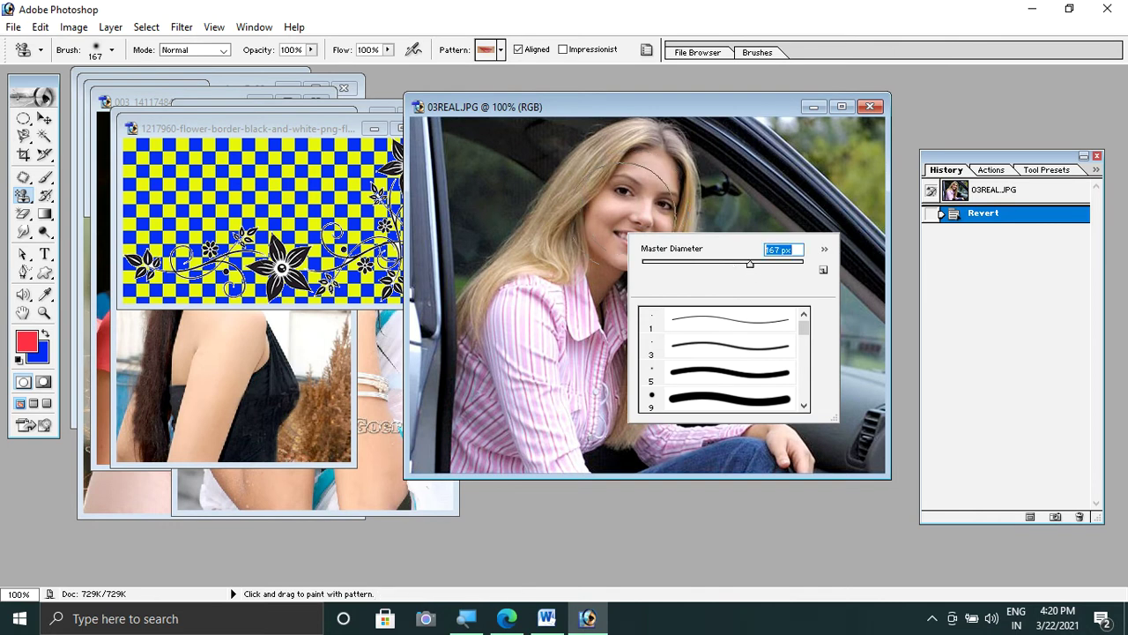
pyautogui.click(583, 224)
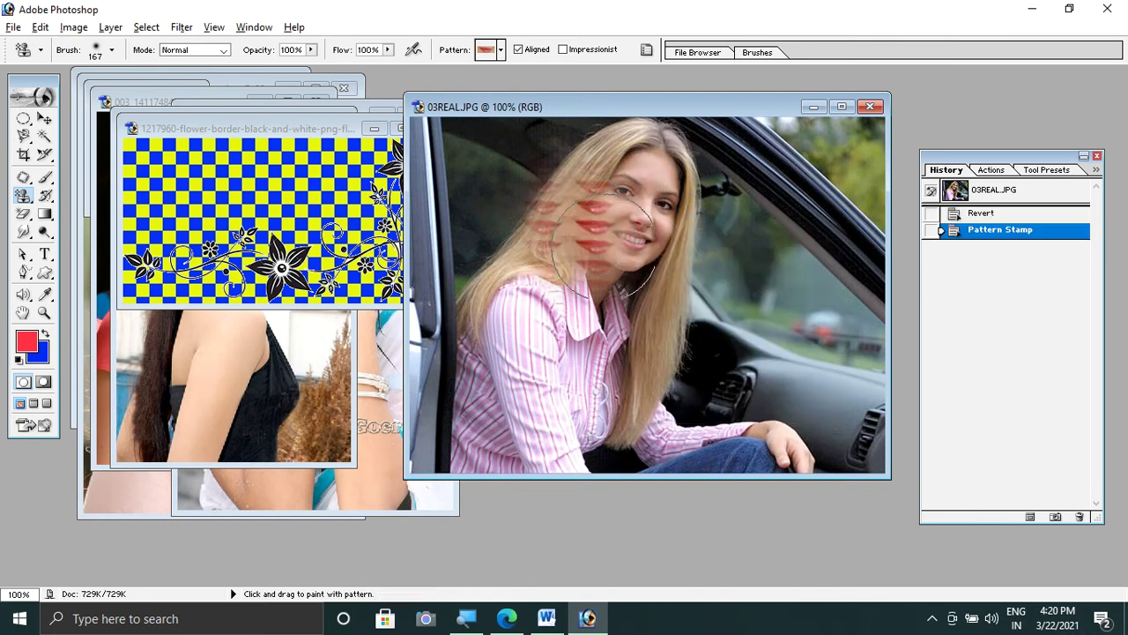
pyautogui.press('alt')
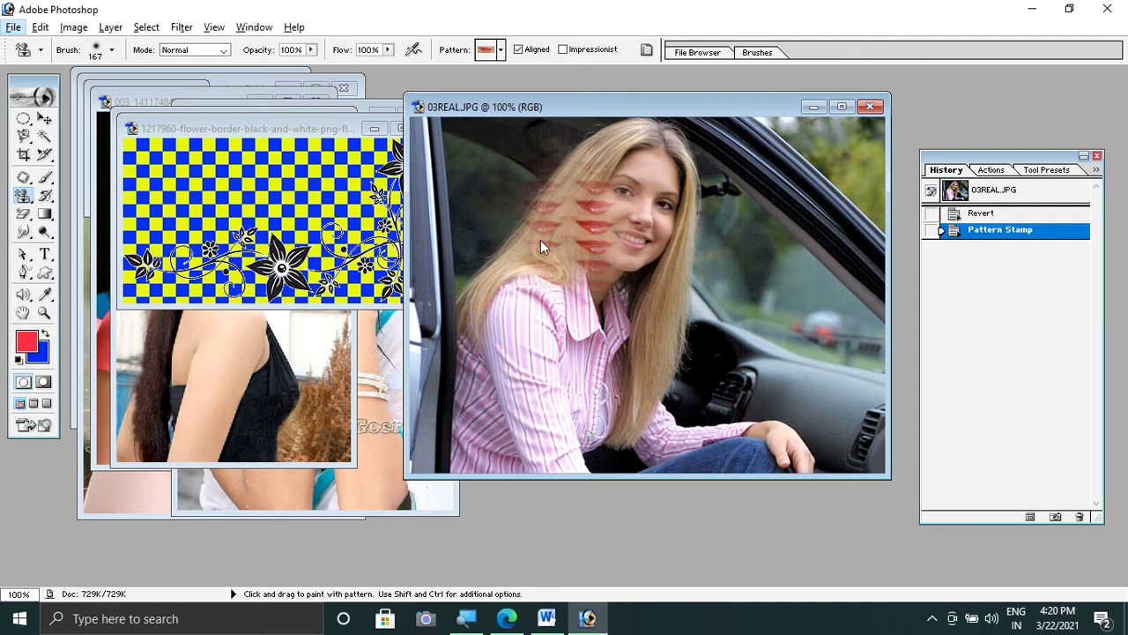
pyautogui.press('alt')
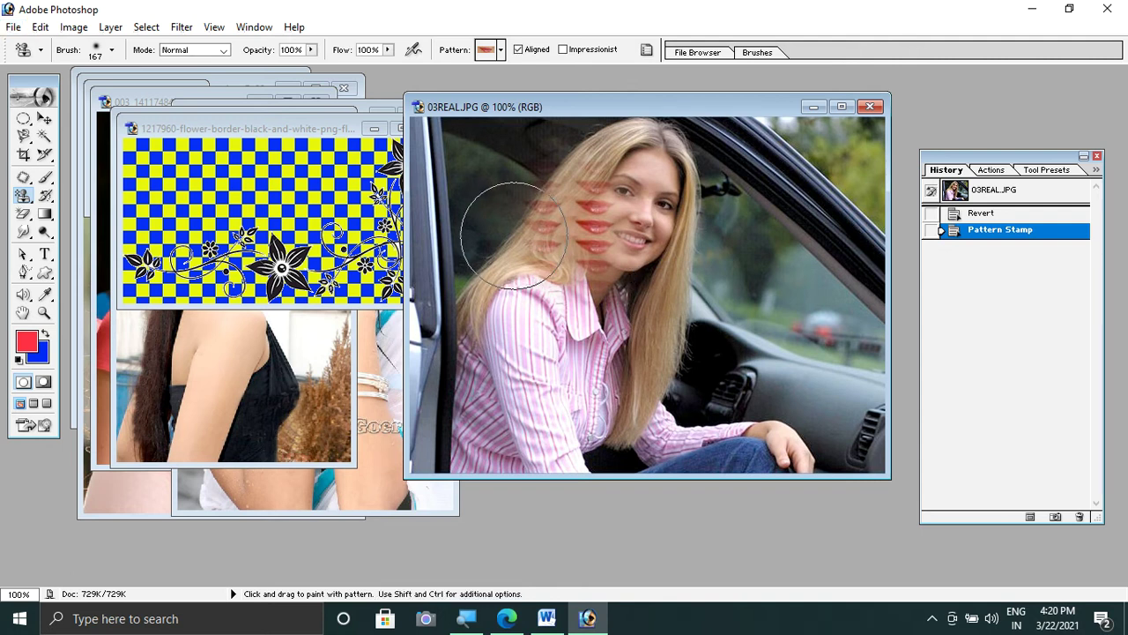
pyautogui.press('F12')
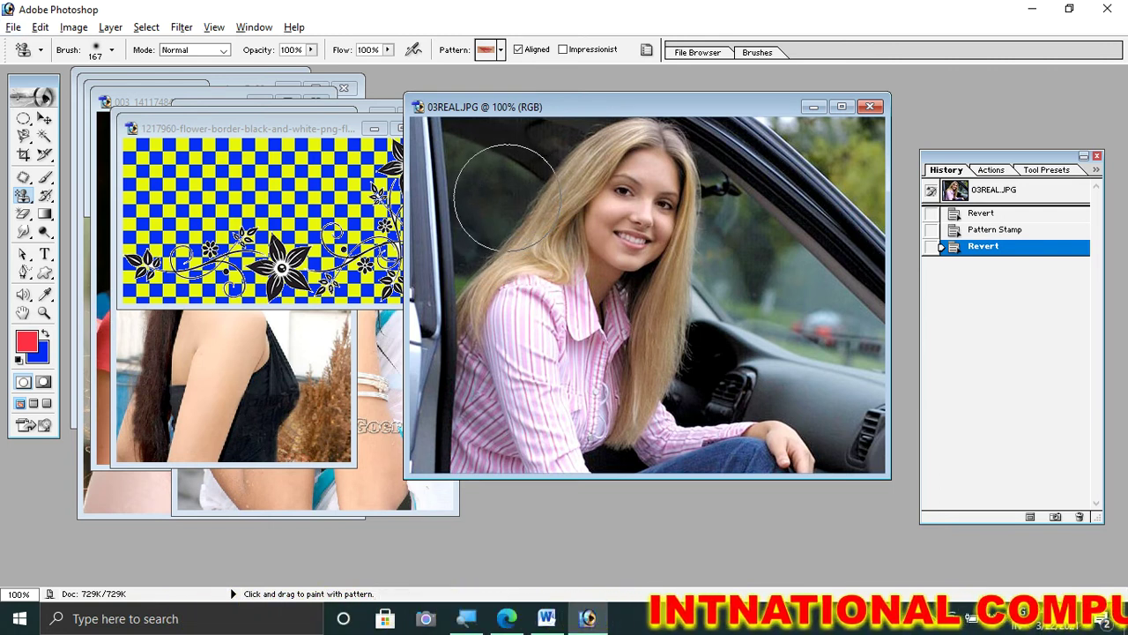
# Confirm Display & Cursors preferences with brush-size painting cursors and Precise other cursors
pyautogui.click(39, 27)
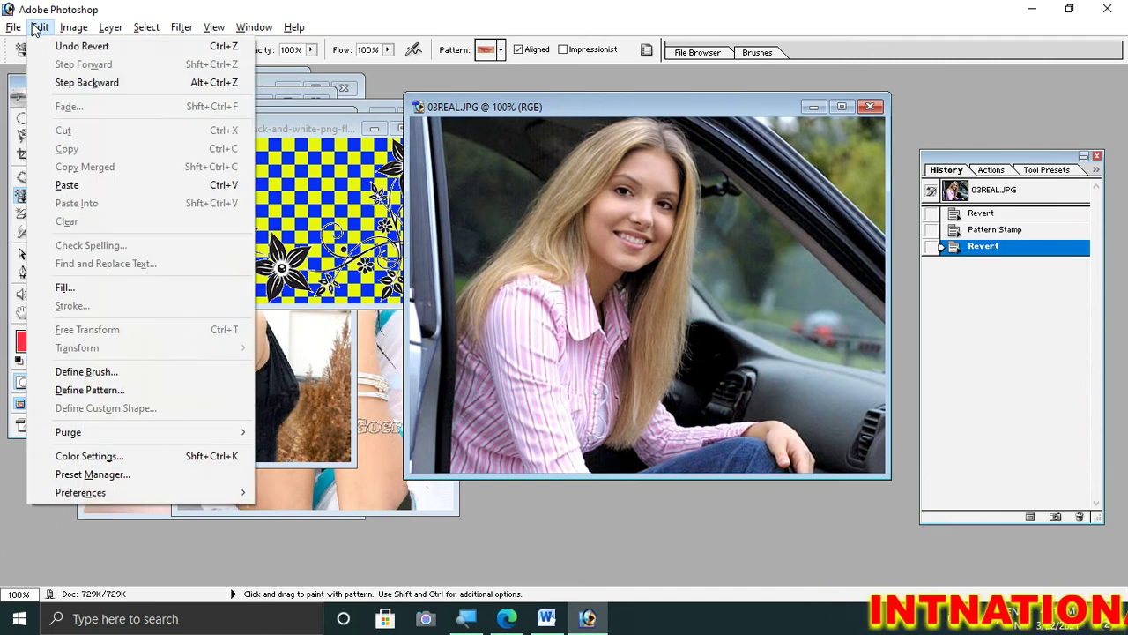
pyautogui.moveTo(81, 492)
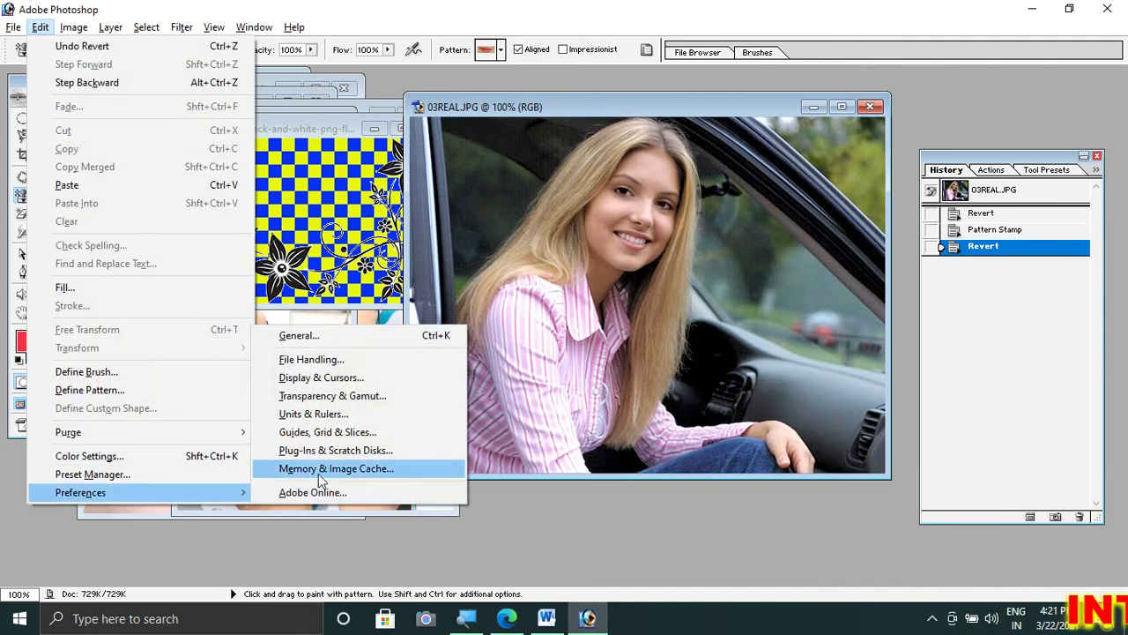
pyautogui.click(322, 379)
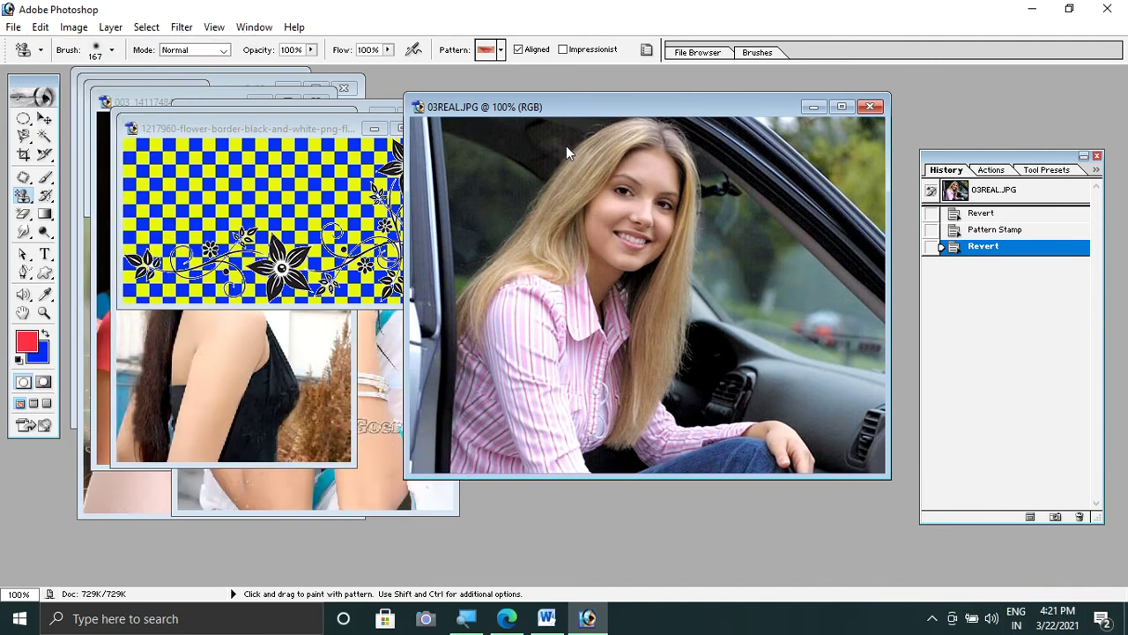
pyautogui.moveTo(524, 84); pyautogui.dragTo(435, 91)
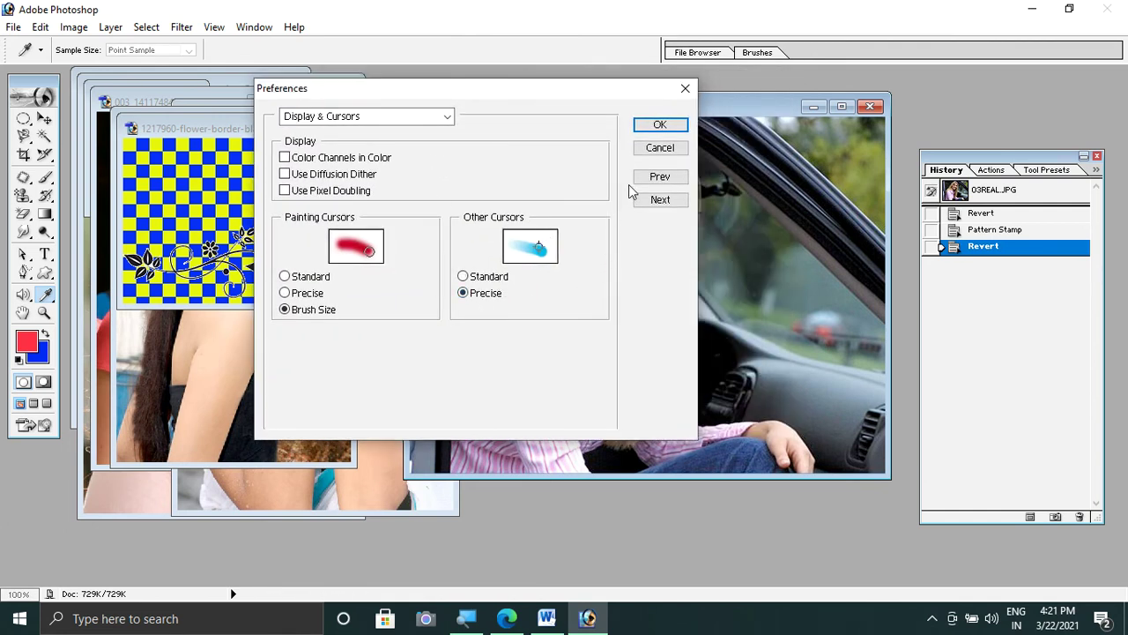
pyautogui.click(660, 125)
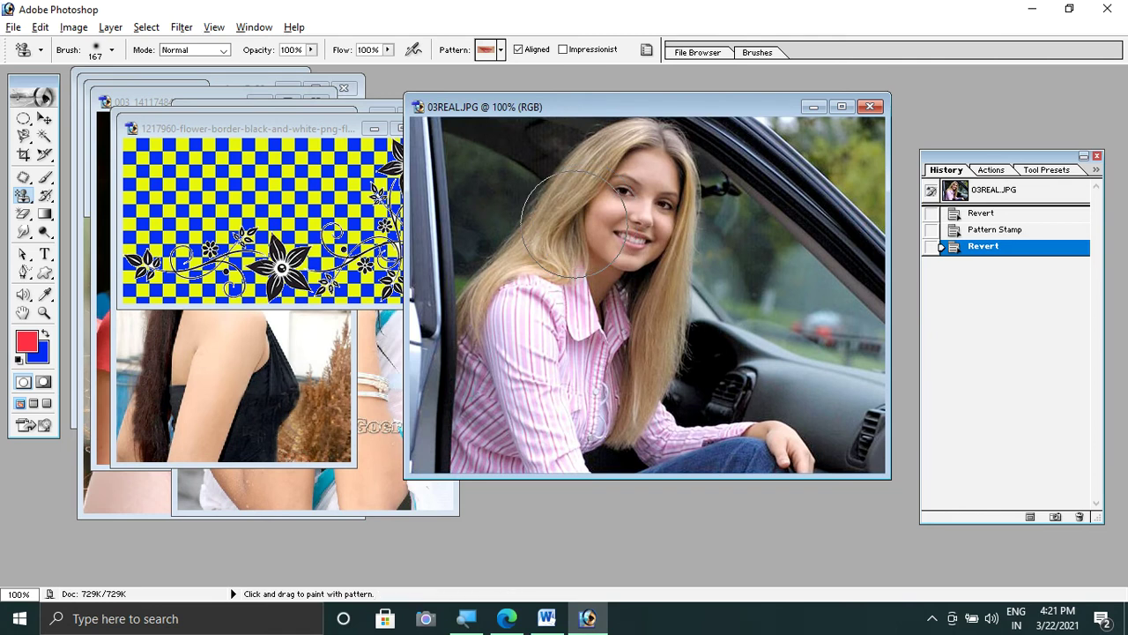
# Stamp the lips pattern on the face, revert it, and select the Move tool
pyautogui.click(567, 227)
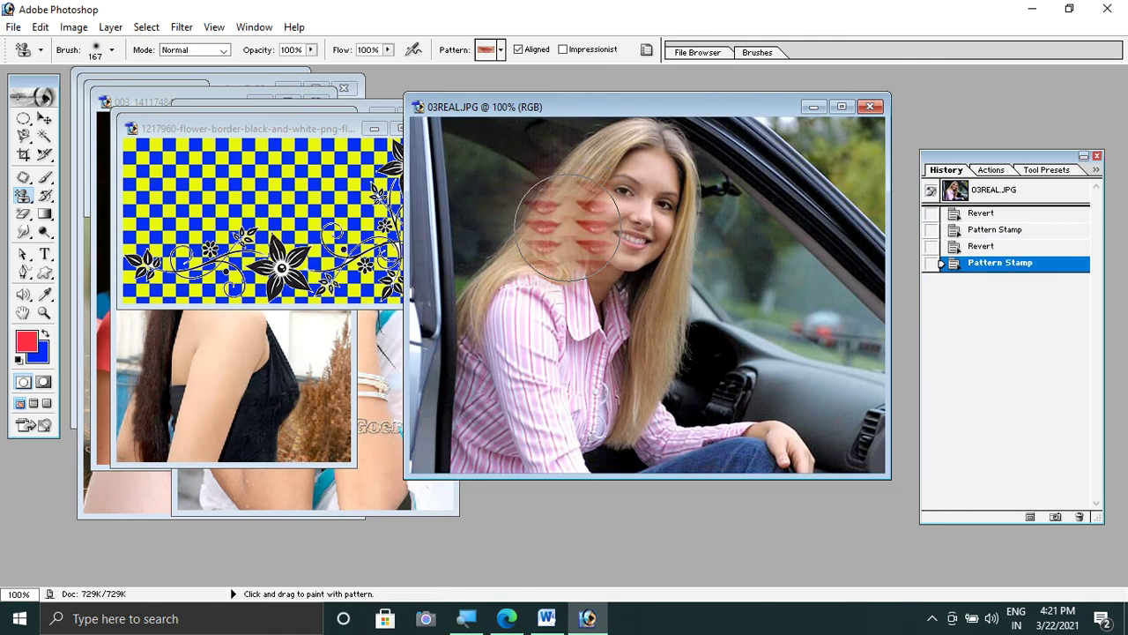
pyautogui.press('F12')
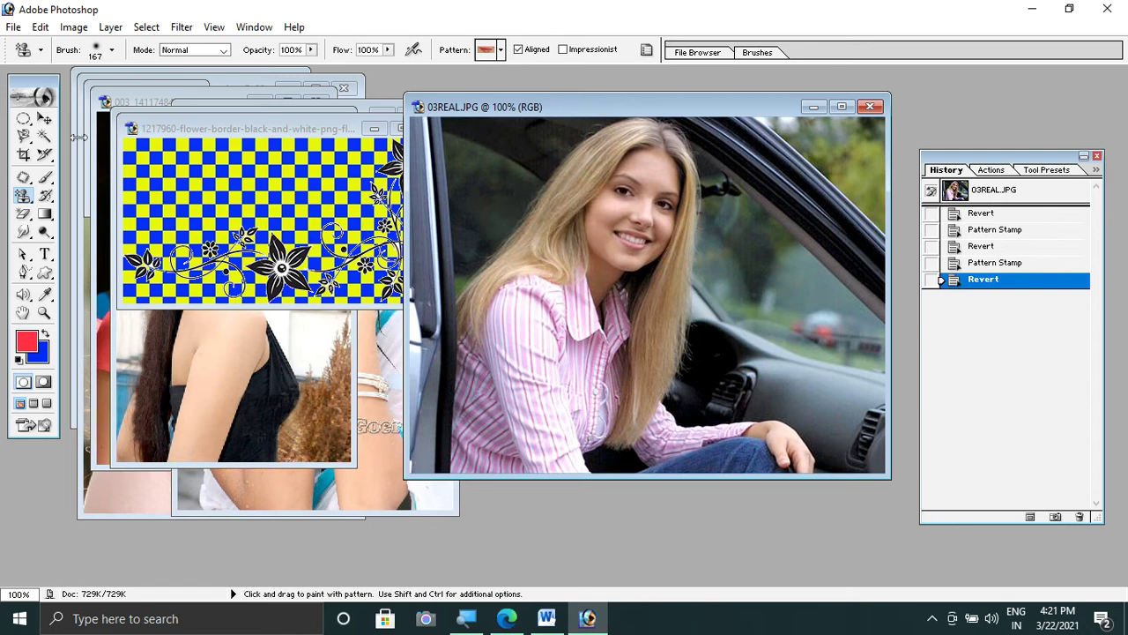
pyautogui.click(51, 119)
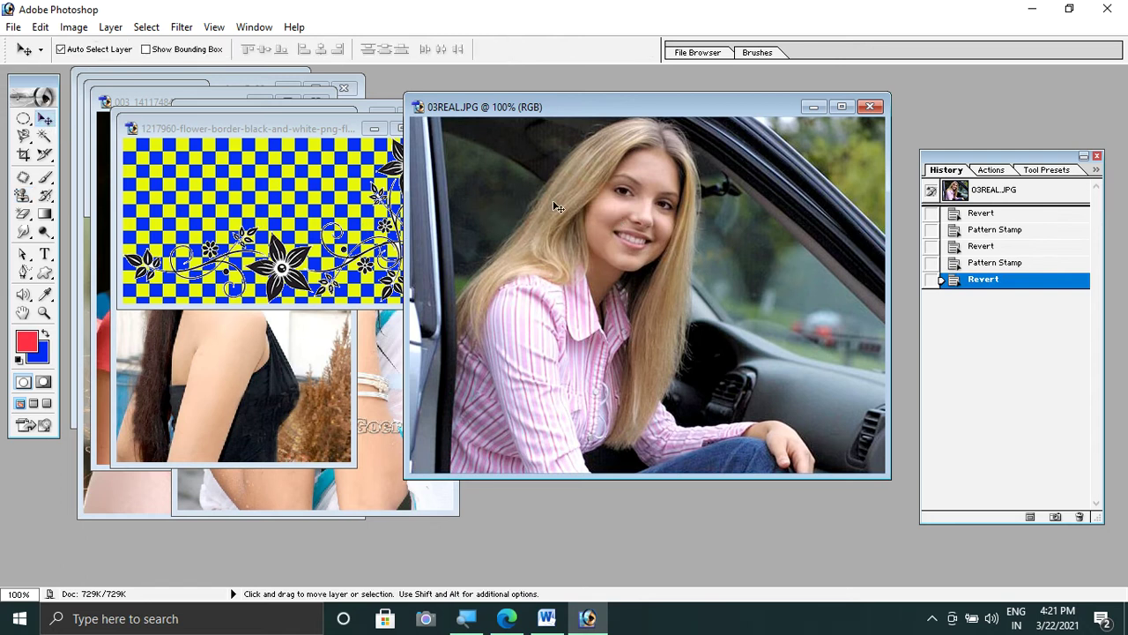
# Set up a 96 px Brush and sample a pale skin-pink from the face as foreground
pyautogui.click(45, 176)
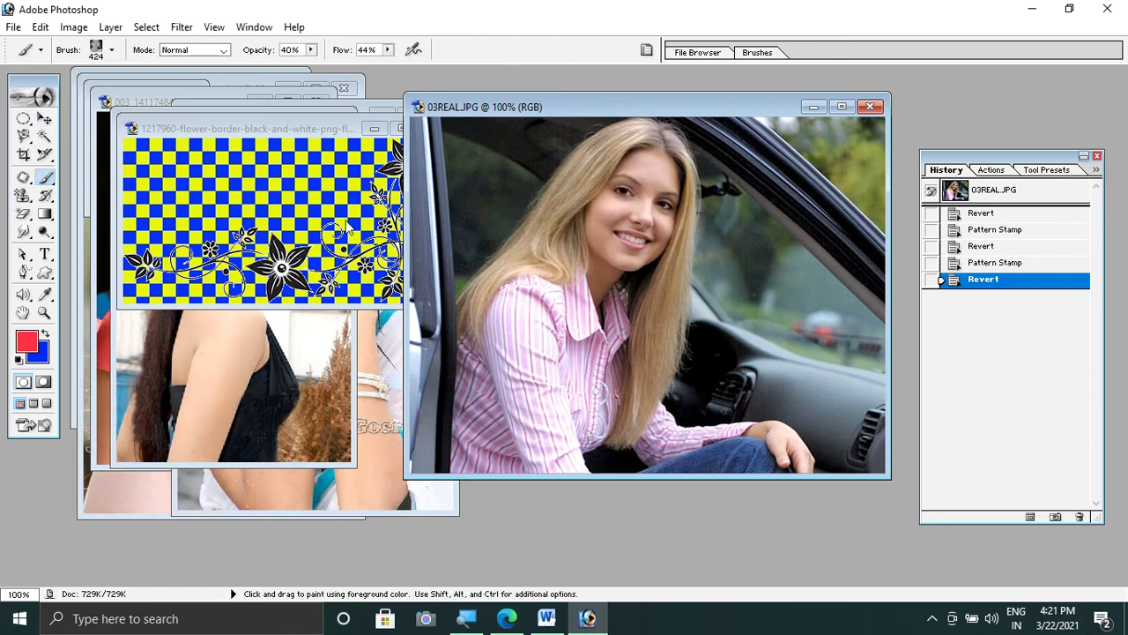
pyautogui.rightClick(685, 289)
pyautogui.click(738, 313)
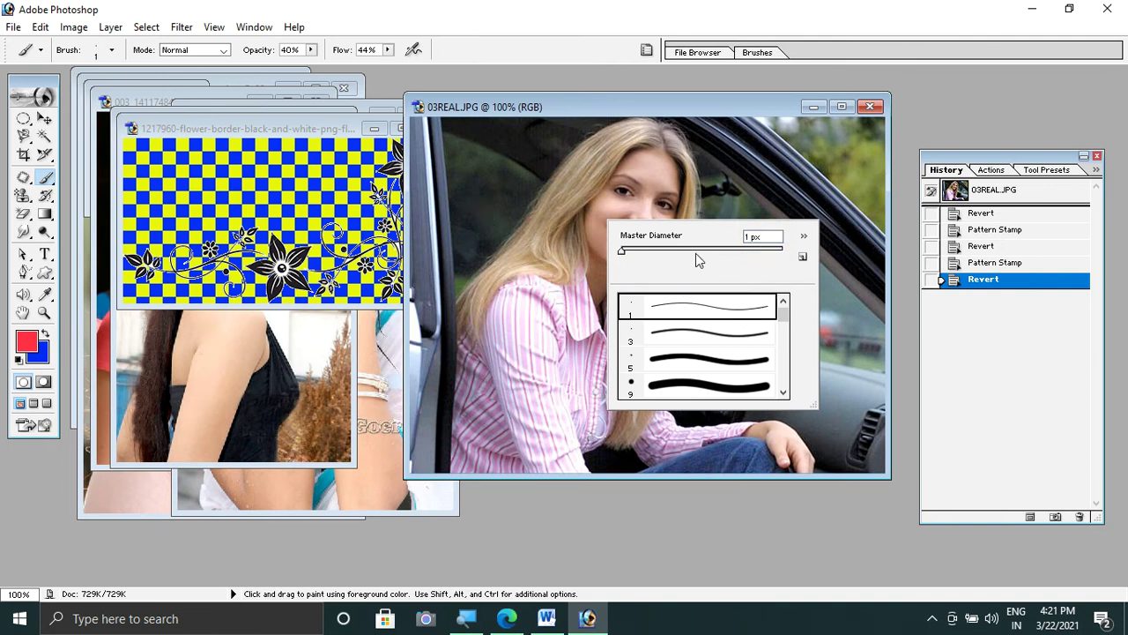
pyautogui.moveTo(621, 249); pyautogui.dragTo(697, 249)
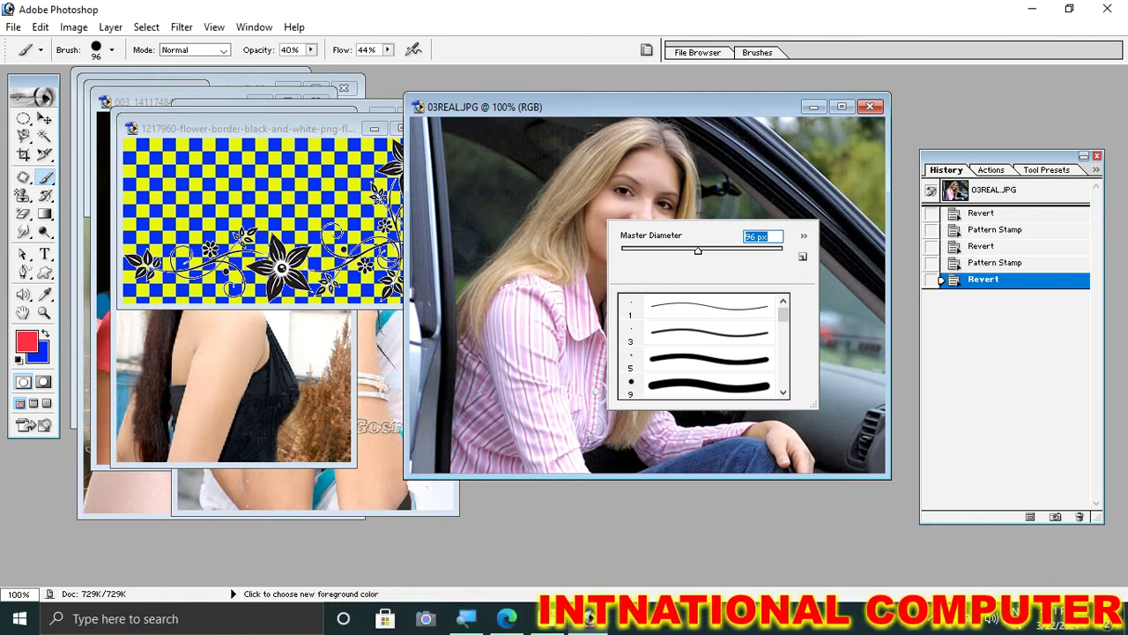
pyautogui.keyDown('alt'); pyautogui.click(623, 206); pyautogui.keyUp('alt')
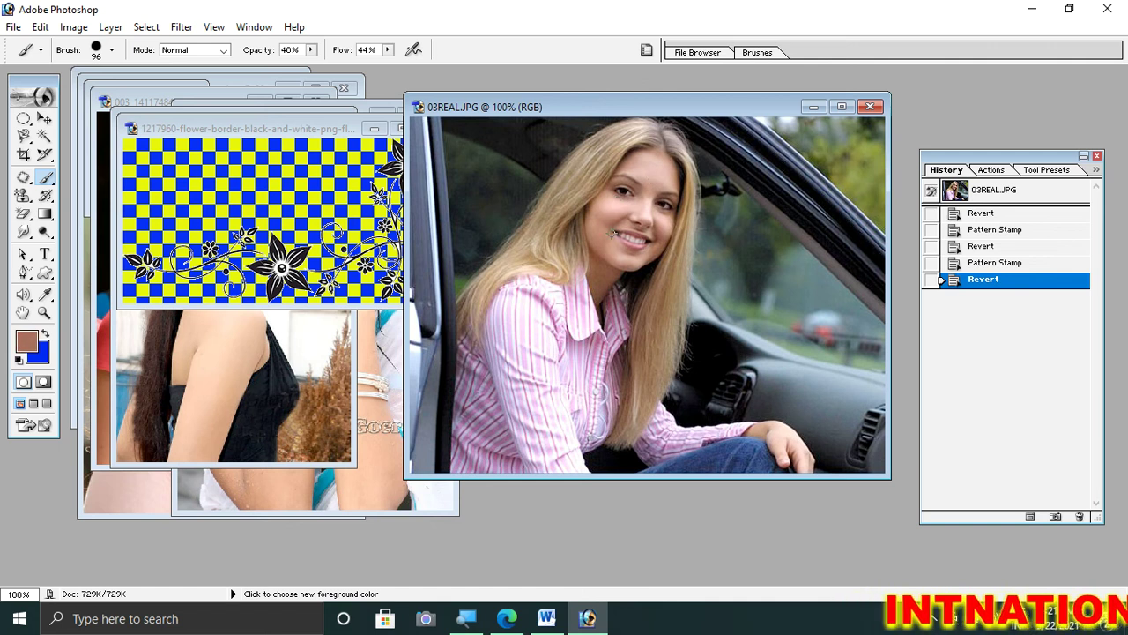
pyautogui.keyDown('alt'); pyautogui.click(654, 178); pyautogui.keyUp('alt')
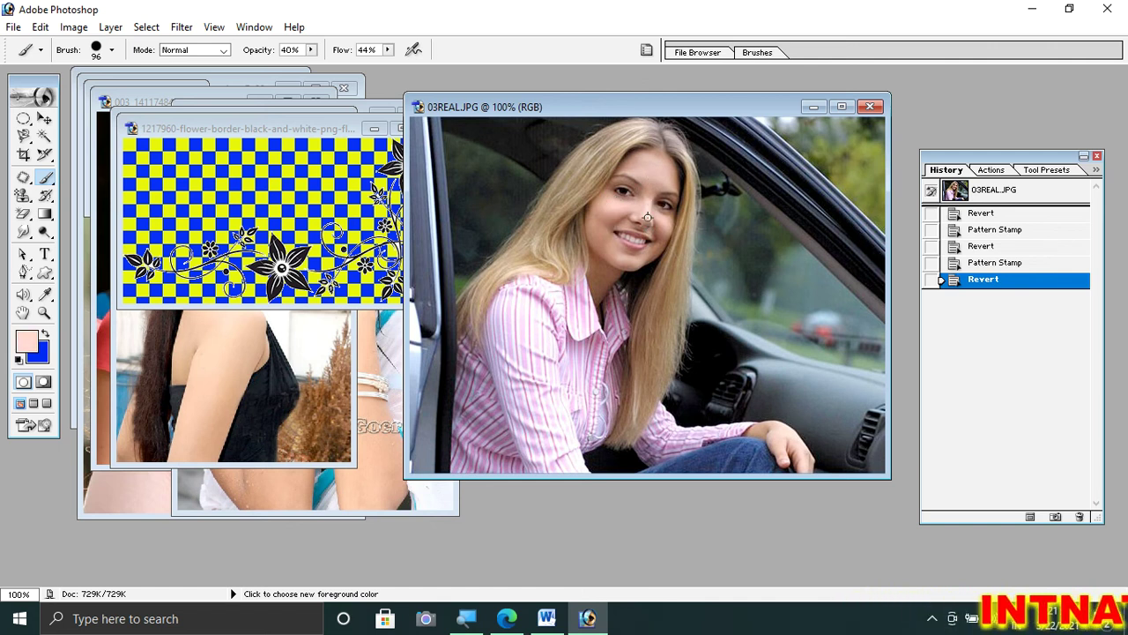
# With the flower-border image in front, set the first transparency grid colour to green
pyautogui.click(41, 27)
pyautogui.moveTo(80, 491)
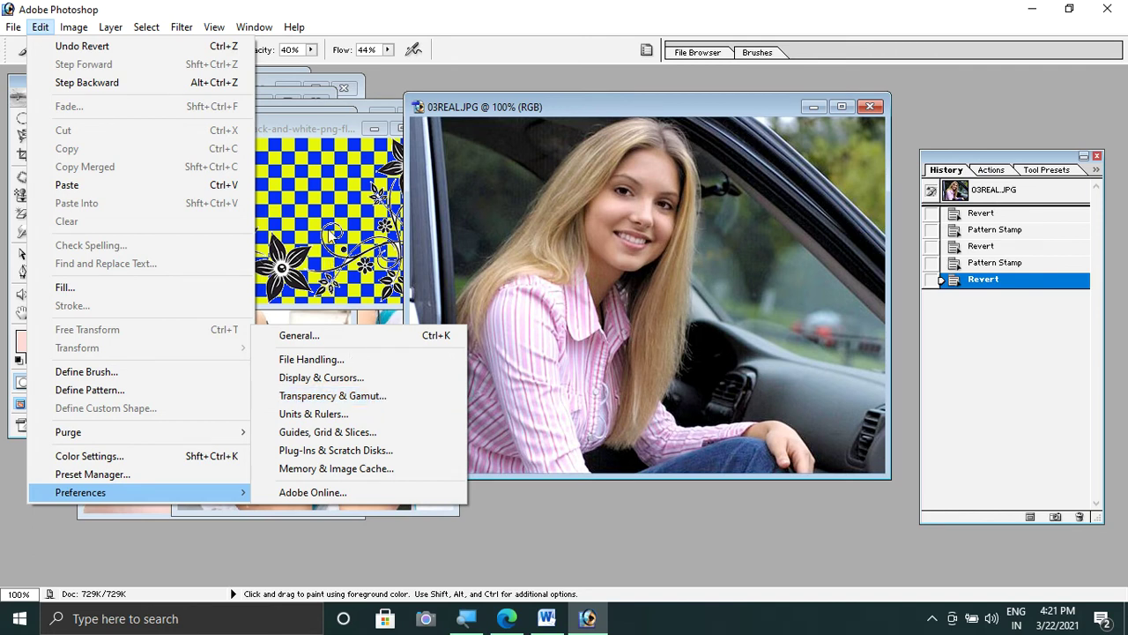
pyautogui.click(310, 135)
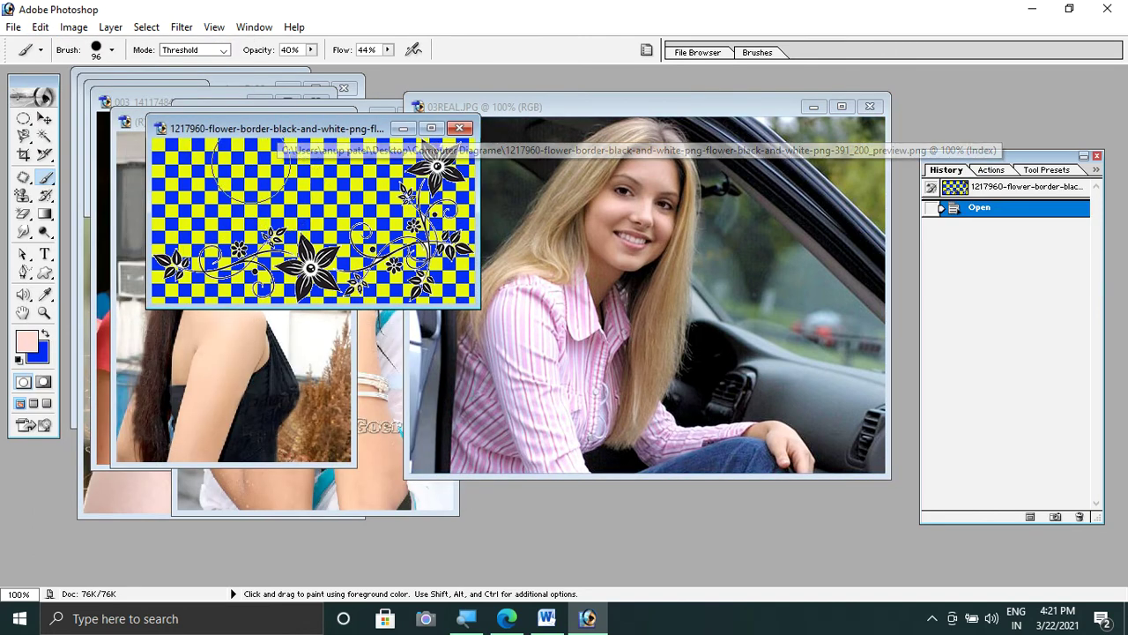
pyautogui.click(40, 27)
pyautogui.moveTo(80, 491)
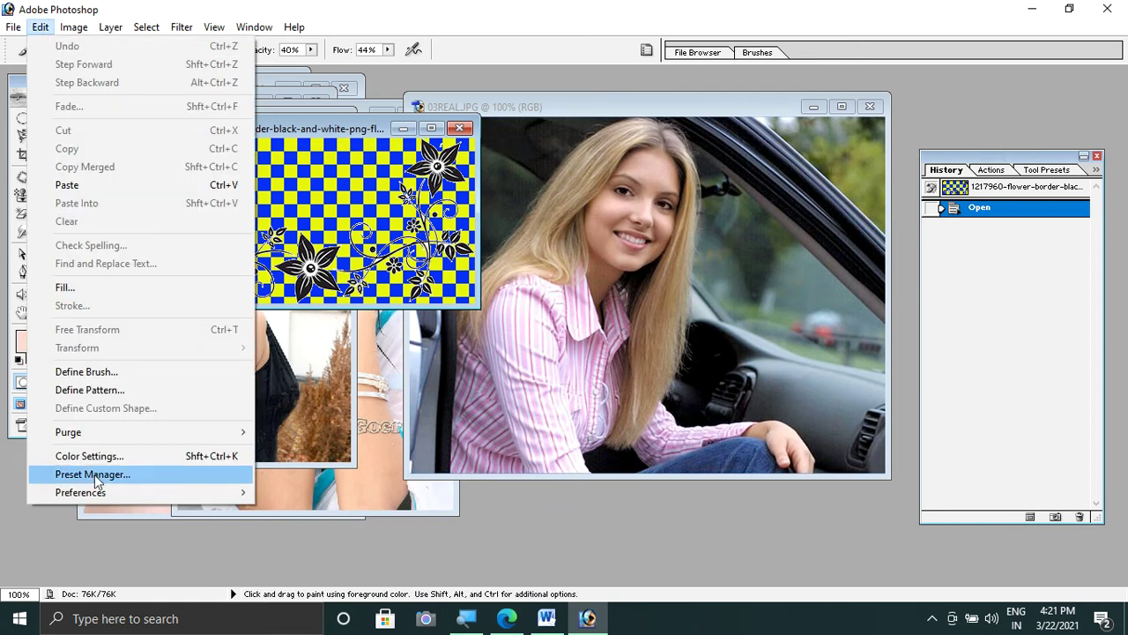
pyautogui.click(367, 395)
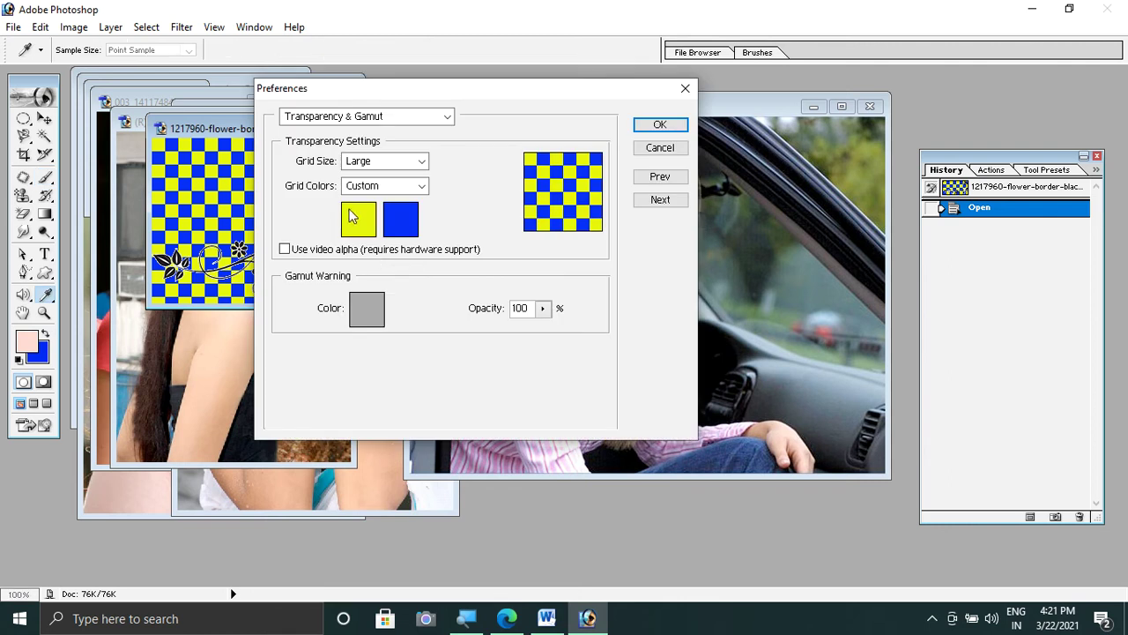
pyautogui.click(371, 212)
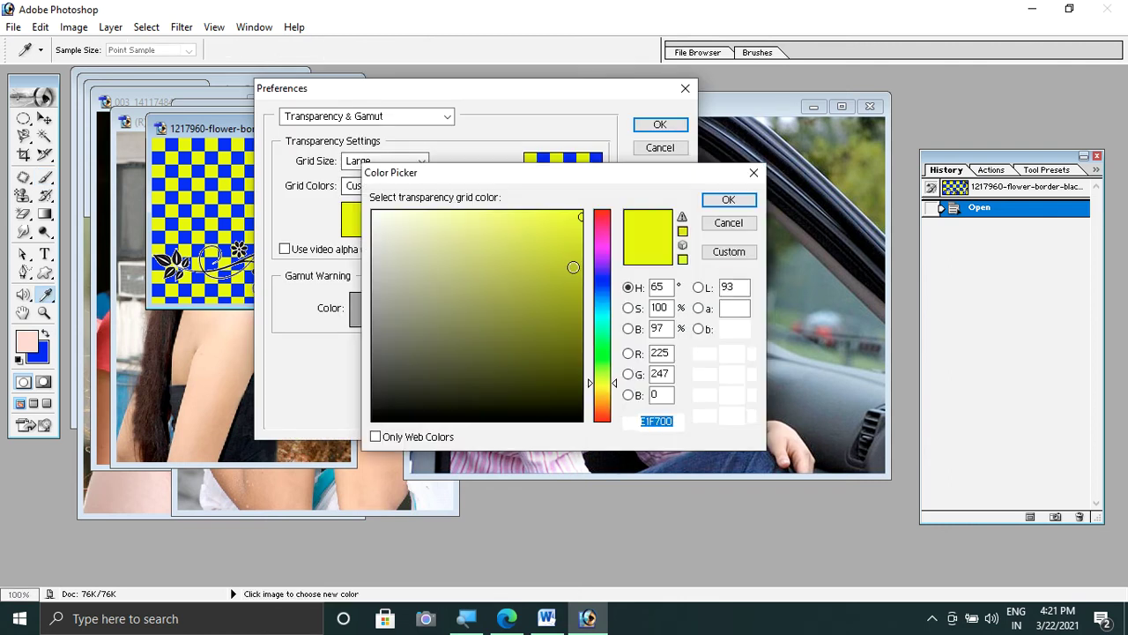
pyautogui.click(599, 348)
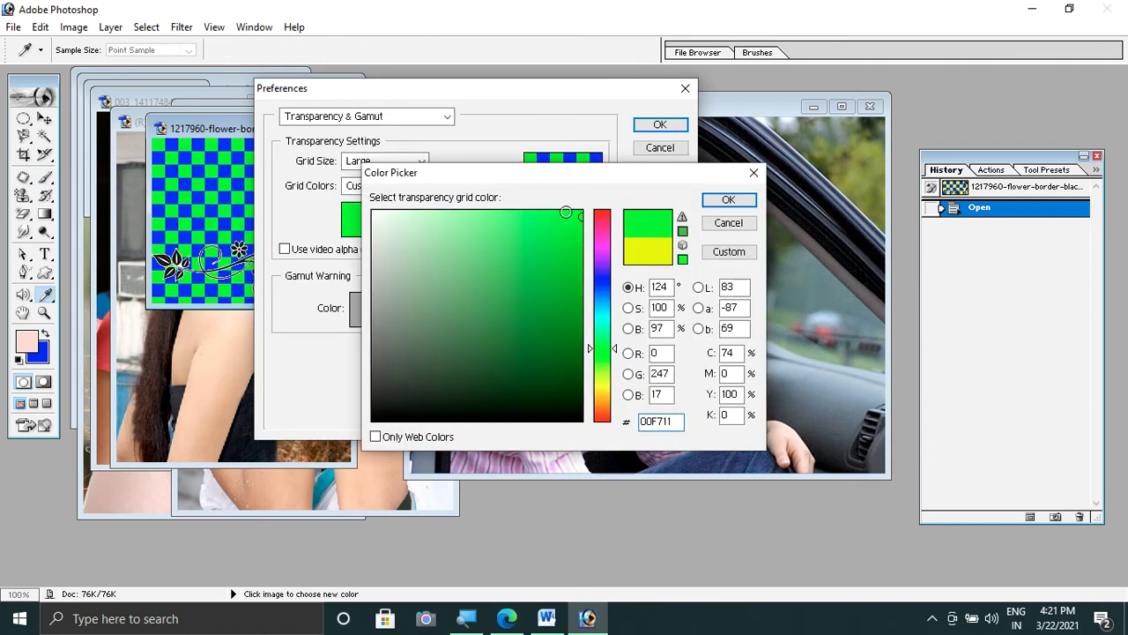
pyautogui.click(728, 200)
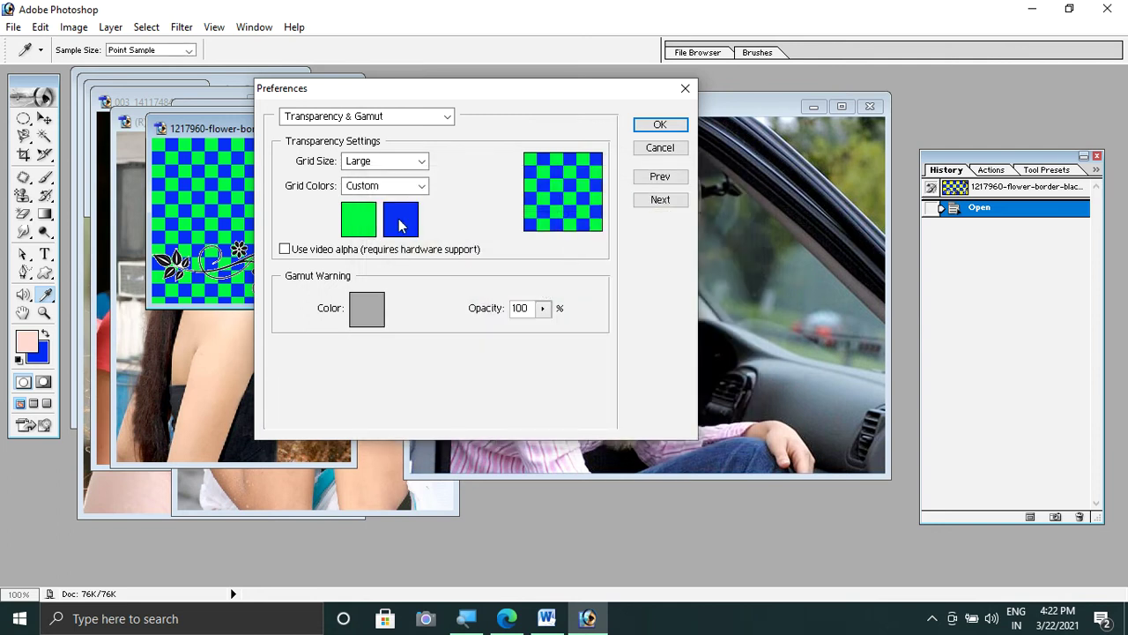
# Set the second transparency grid colour to yellow and apply the preferences
pyautogui.click(401, 224)
pyautogui.click(601, 385)
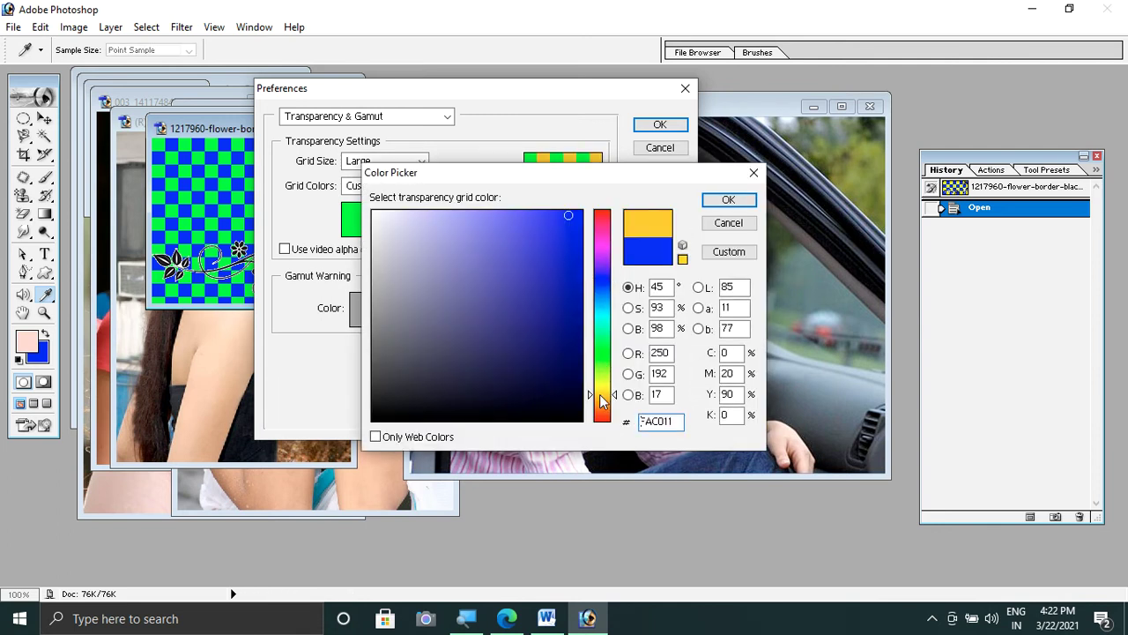
pyautogui.click(728, 200)
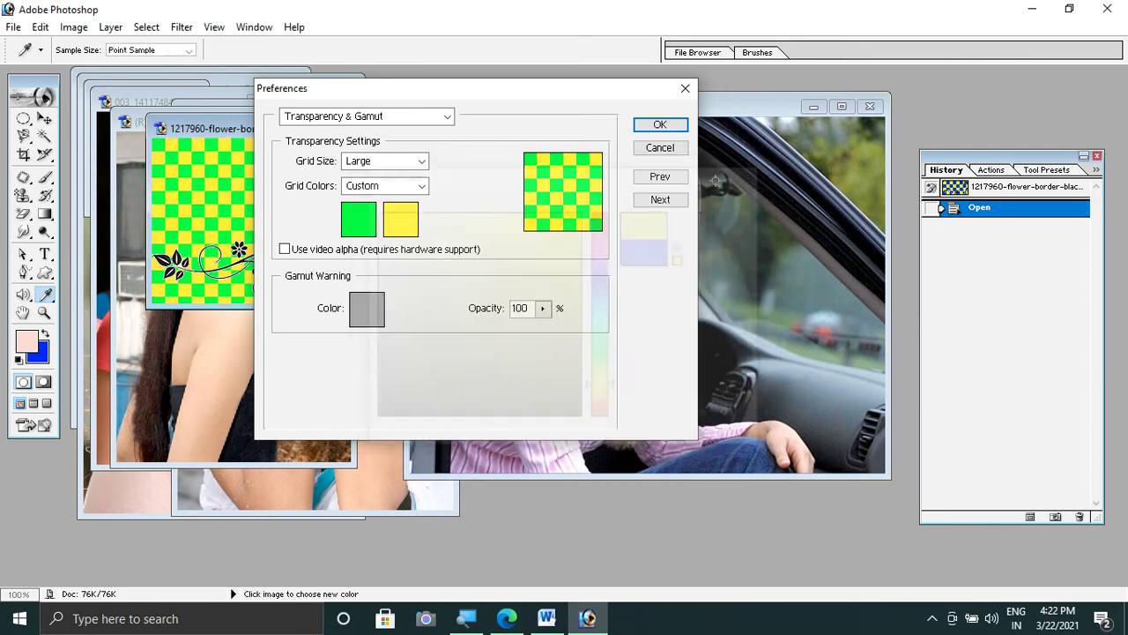
pyautogui.click(659, 124)
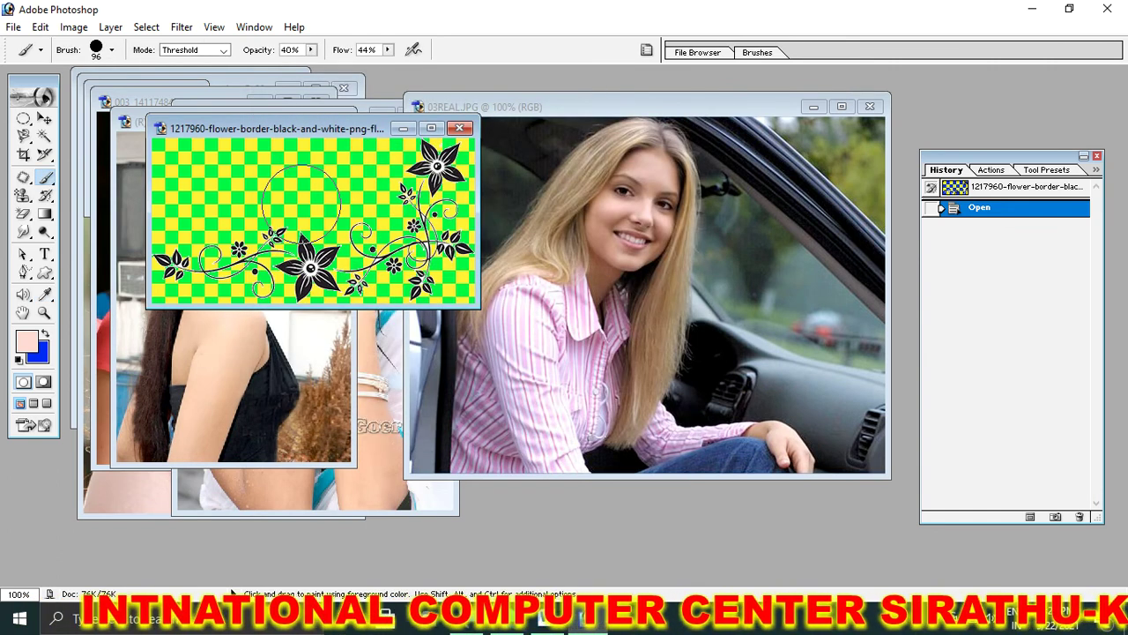
pyautogui.click(39, 27)
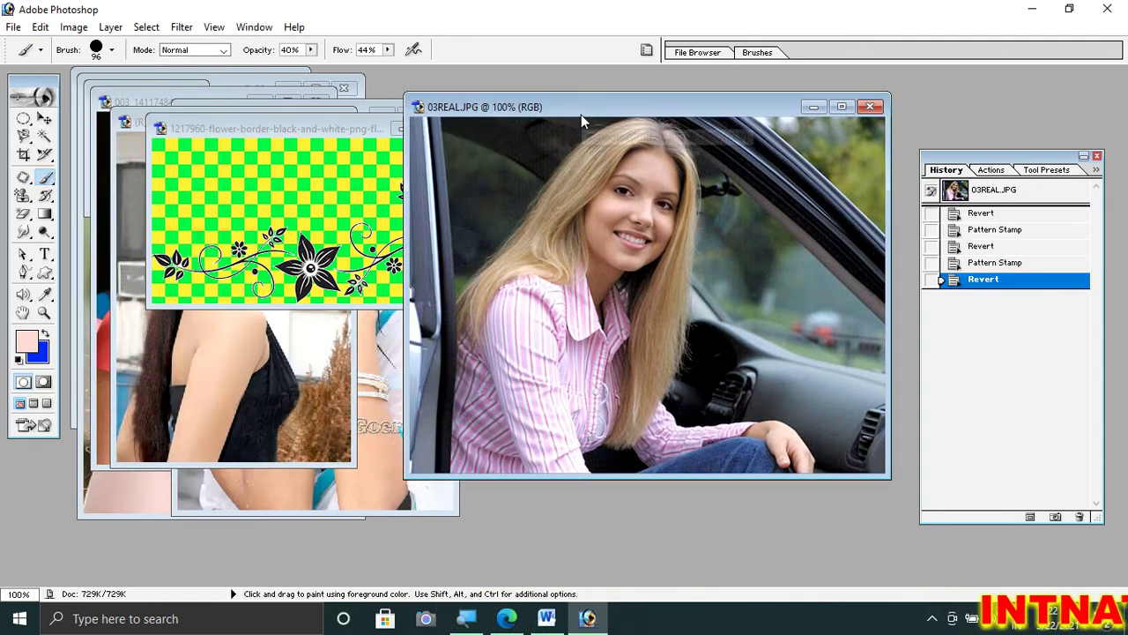
# Show rulers on 03REAL.JPG and bring up the Units & Rulers preferences
pyautogui.hotkey('ctrl', 'r')
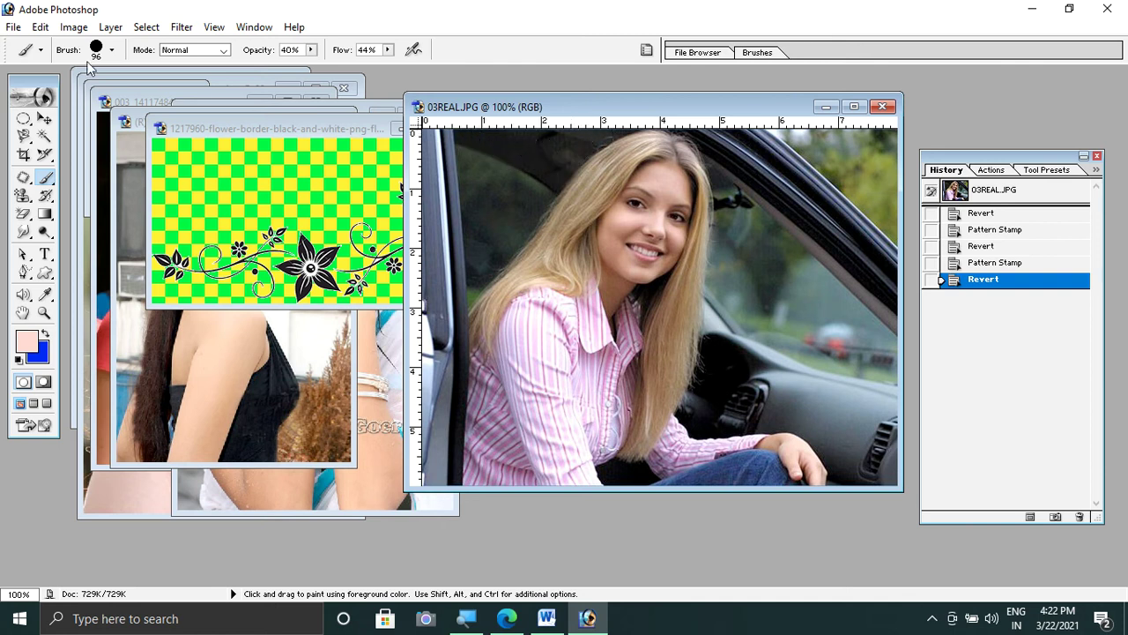
pyautogui.click(43, 30)
pyautogui.moveTo(139, 492)
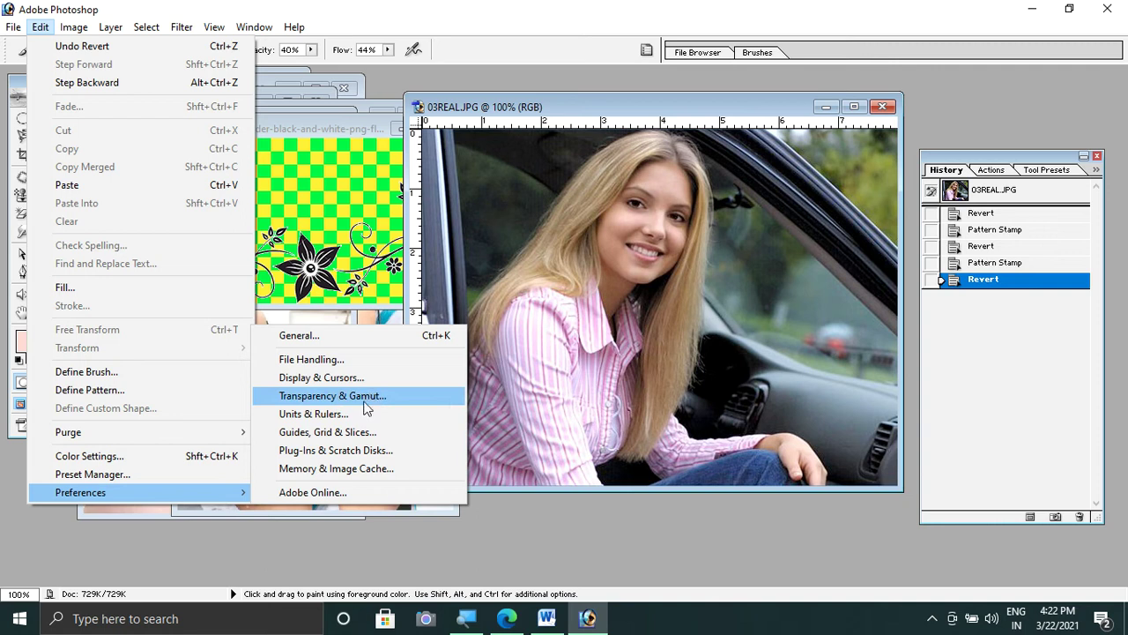
pyautogui.click(365, 412)
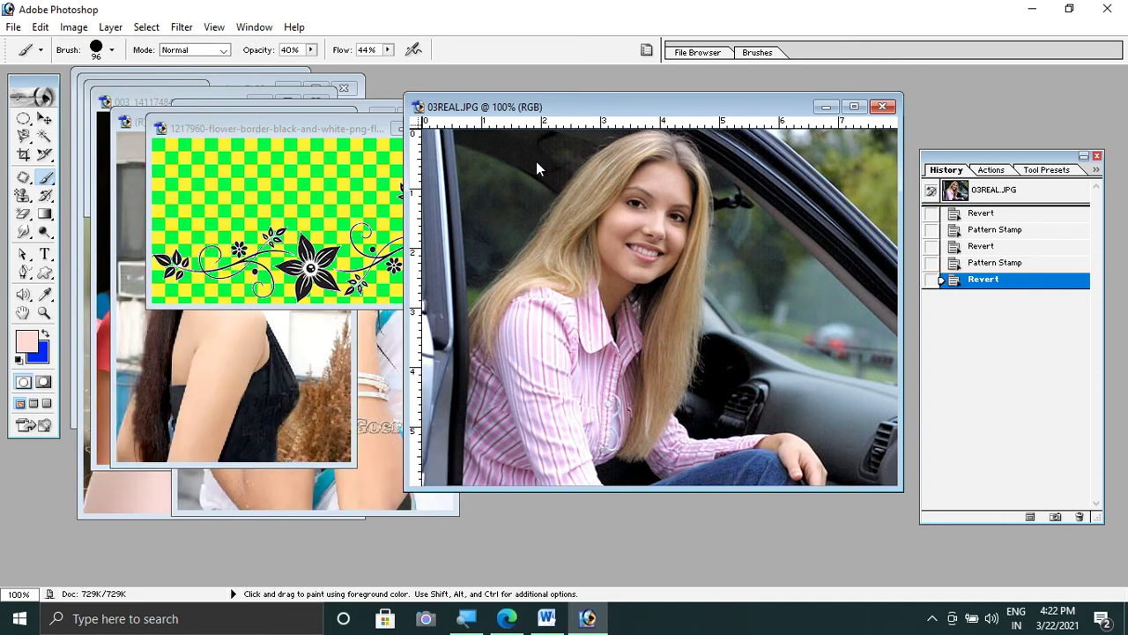
pyautogui.moveTo(528, 93)
pyautogui.mouseDown()
pyautogui.moveTo(826, 158)
pyautogui.moveTo(993, 147)
pyautogui.mouseUp()
pyautogui.moveTo(910, 141); pyautogui.dragTo(988, 142)
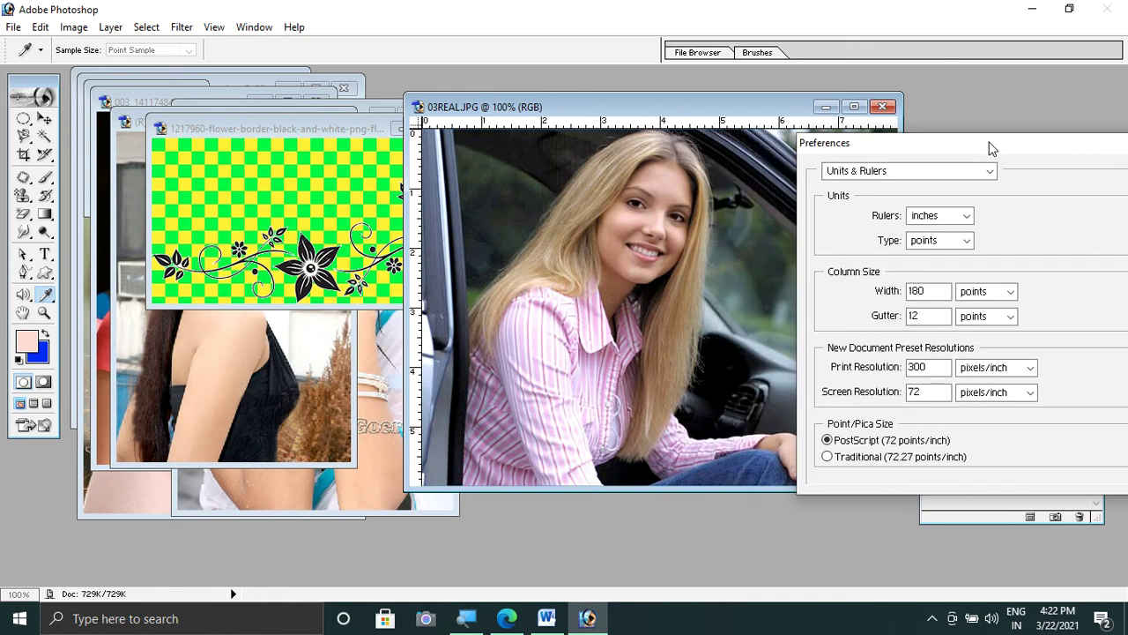
# Switch the ruler units from cm to picas
pyautogui.click(967, 222)
pyautogui.click(945, 256)
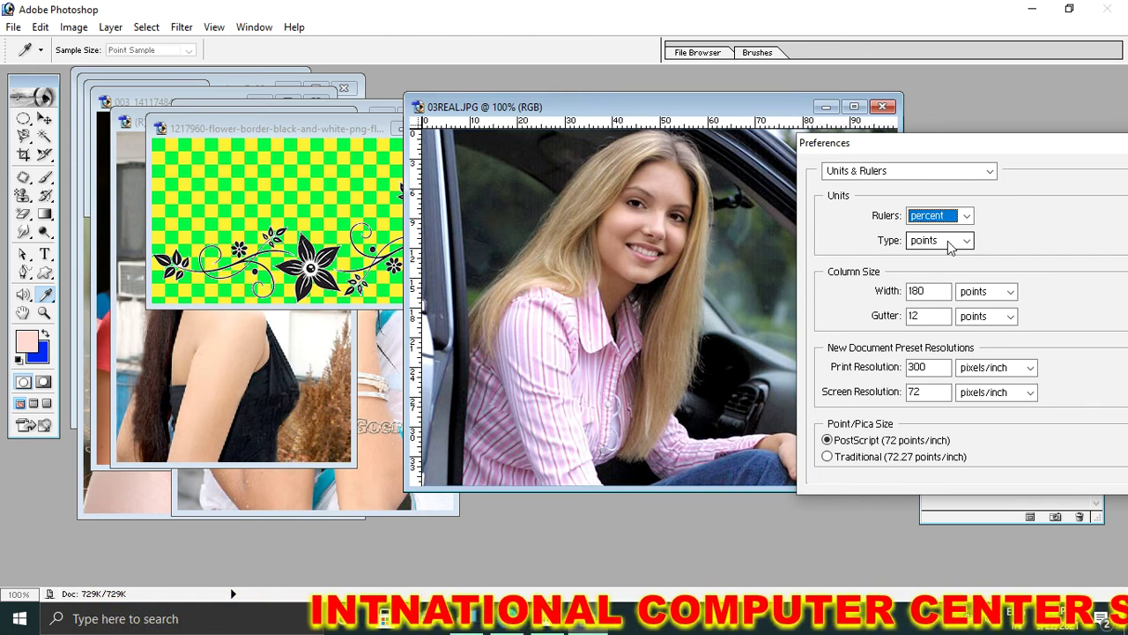
pyautogui.press('Down')
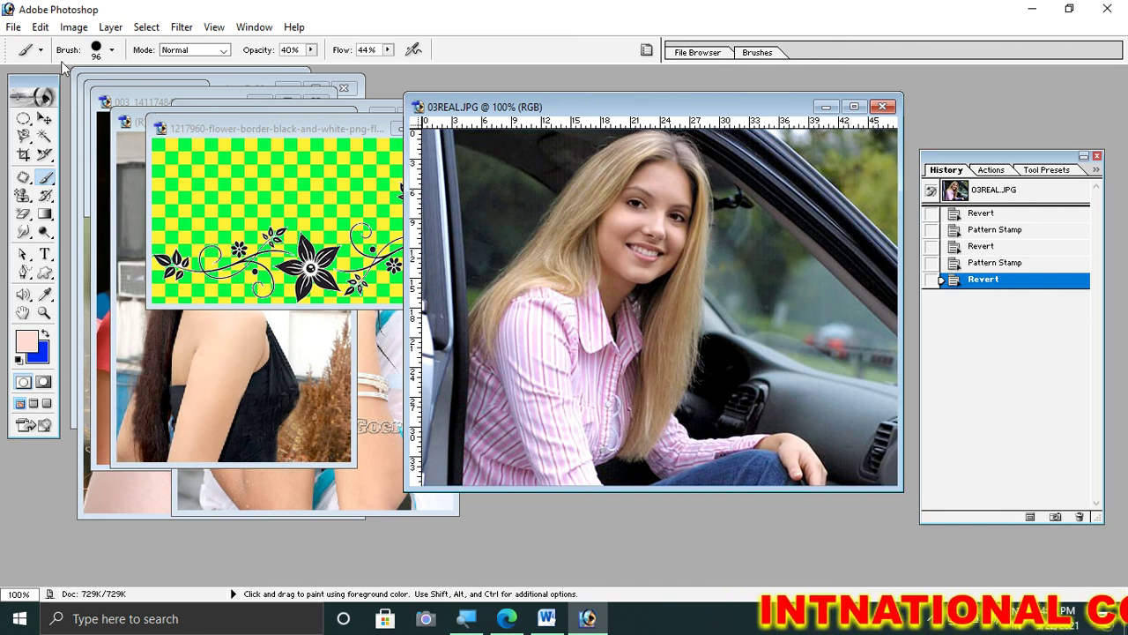
# Show the grid over 03REAL.JPG and dismiss the locked-layer warning from the Move tool
pyautogui.click(40, 27)
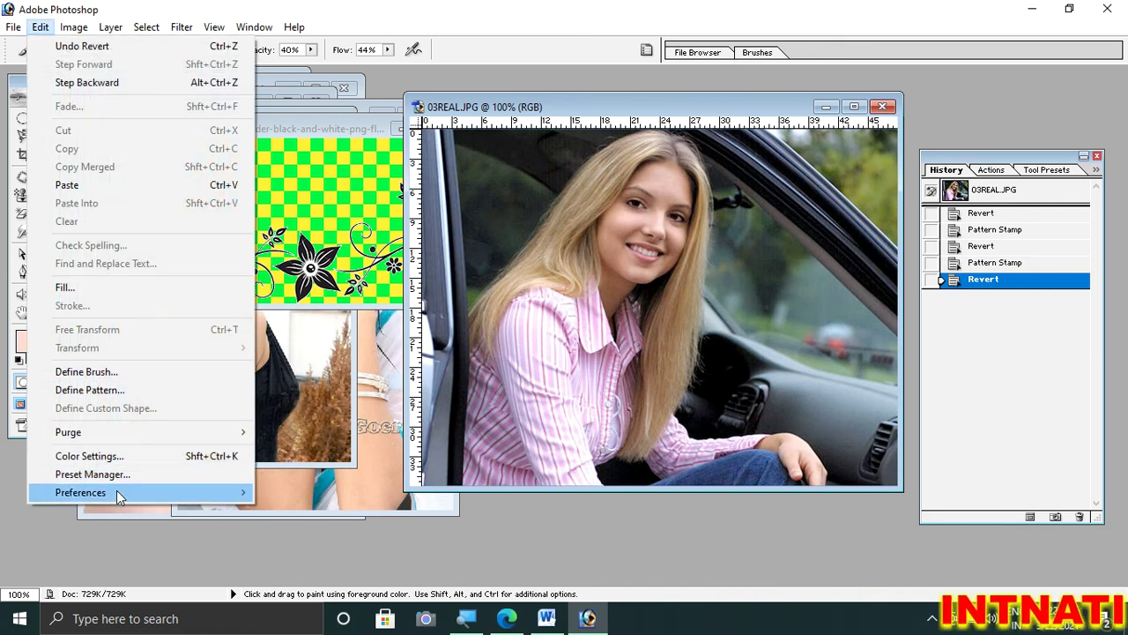
pyautogui.moveTo(80, 491)
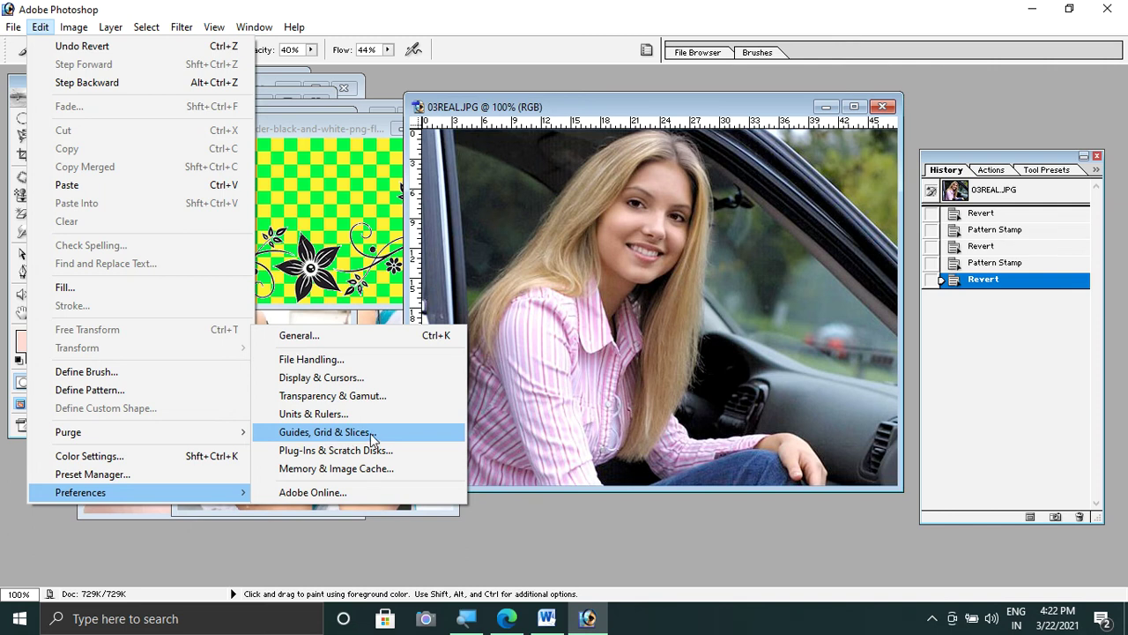
pyautogui.click(559, 117)
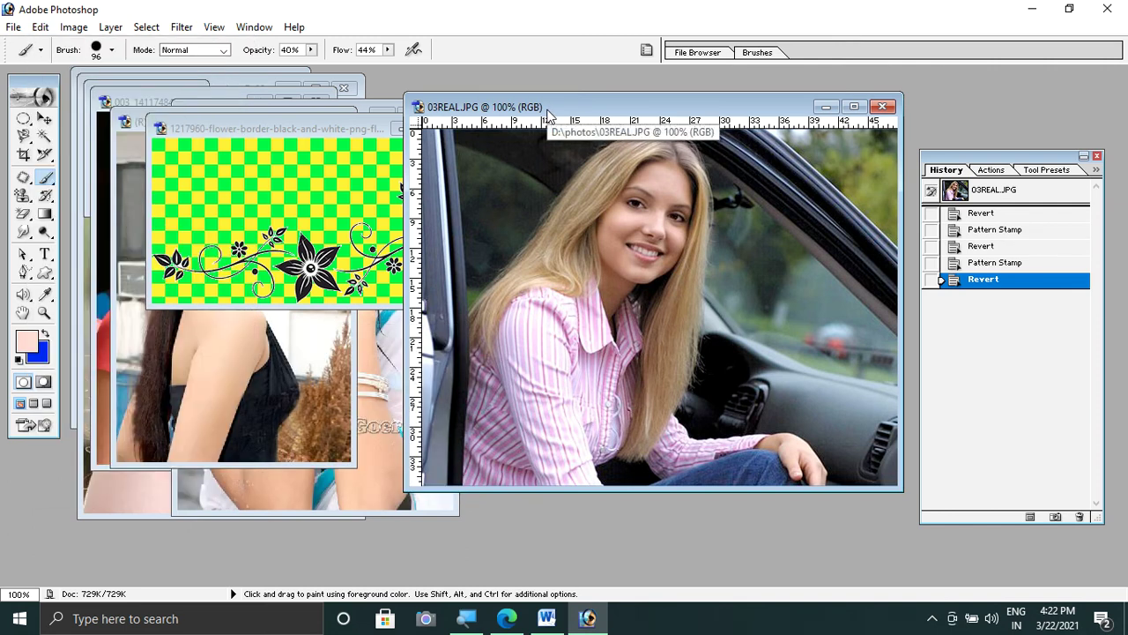
pyautogui.hotkey('ctrl', "'")
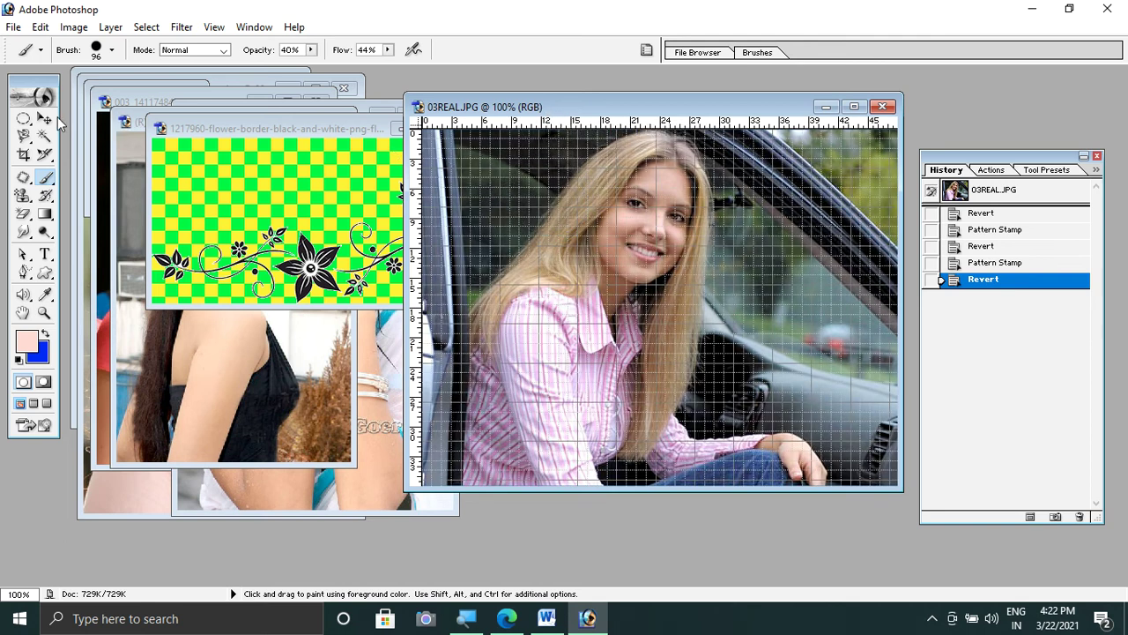
pyautogui.press('v')
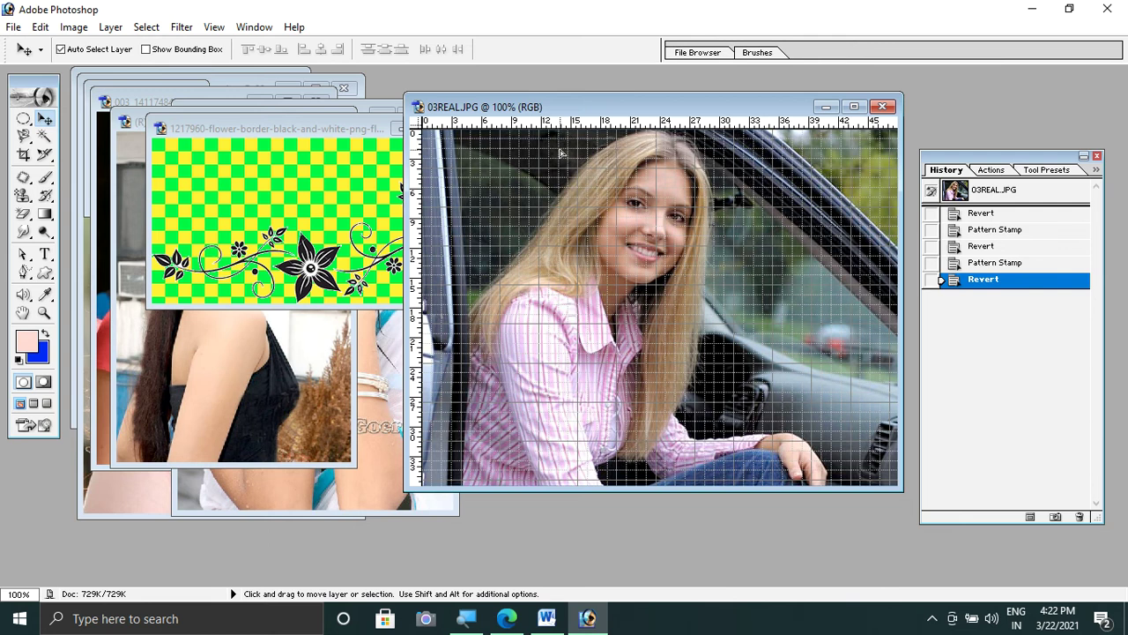
pyautogui.moveTo(560, 153); pyautogui.dragTo(598, 126)
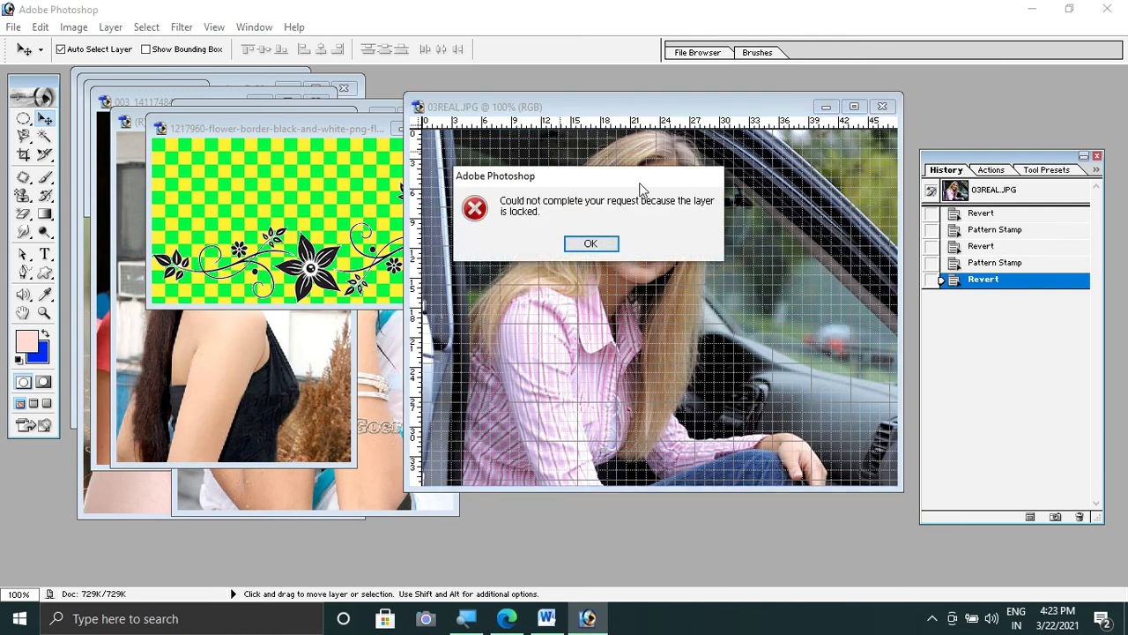
pyautogui.click(590, 244)
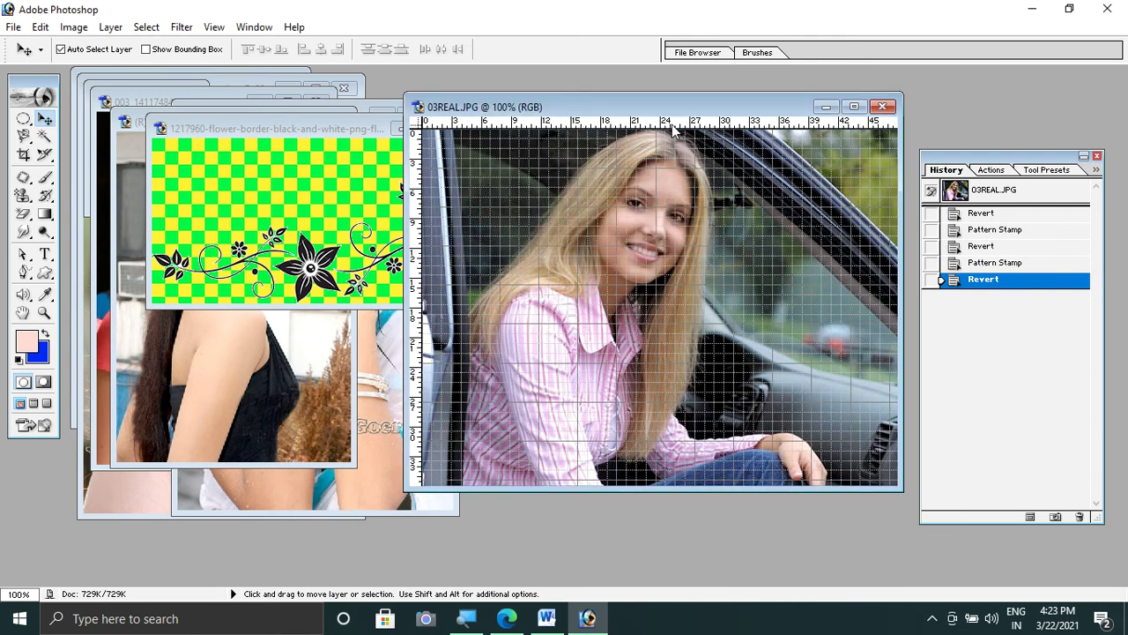
# Add a horizontal and a vertical guide, then draw a slice over the woman's face
pyautogui.moveTo(673, 130); pyautogui.dragTo(669, 266)
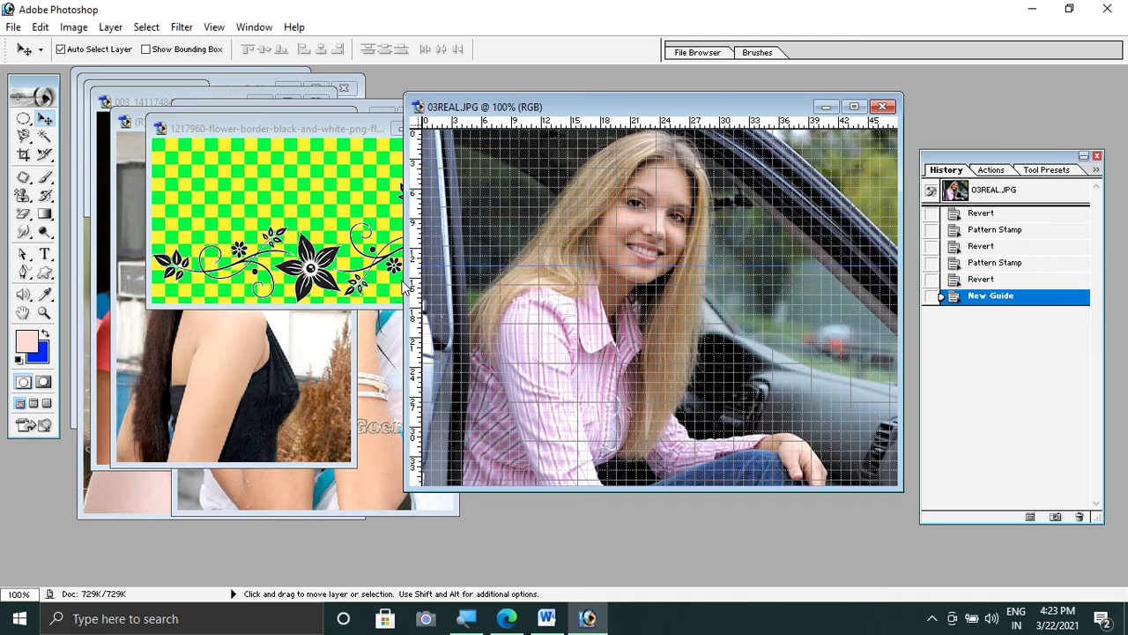
pyautogui.moveTo(422, 284); pyautogui.dragTo(636, 282)
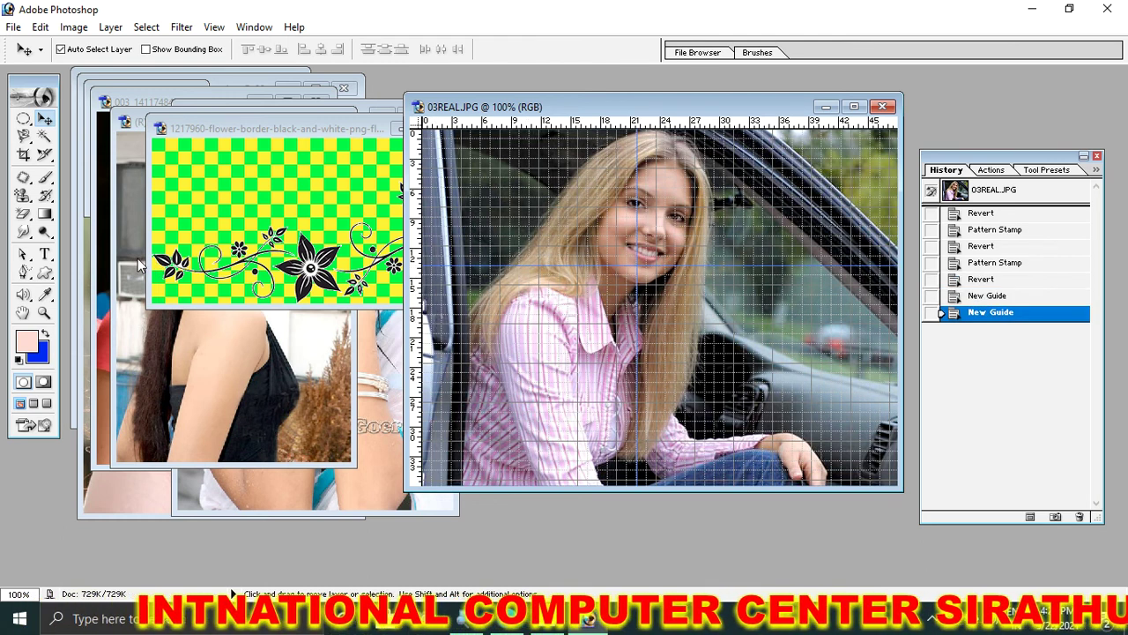
pyautogui.moveTo(45, 154); pyautogui.dragTo(108, 167)
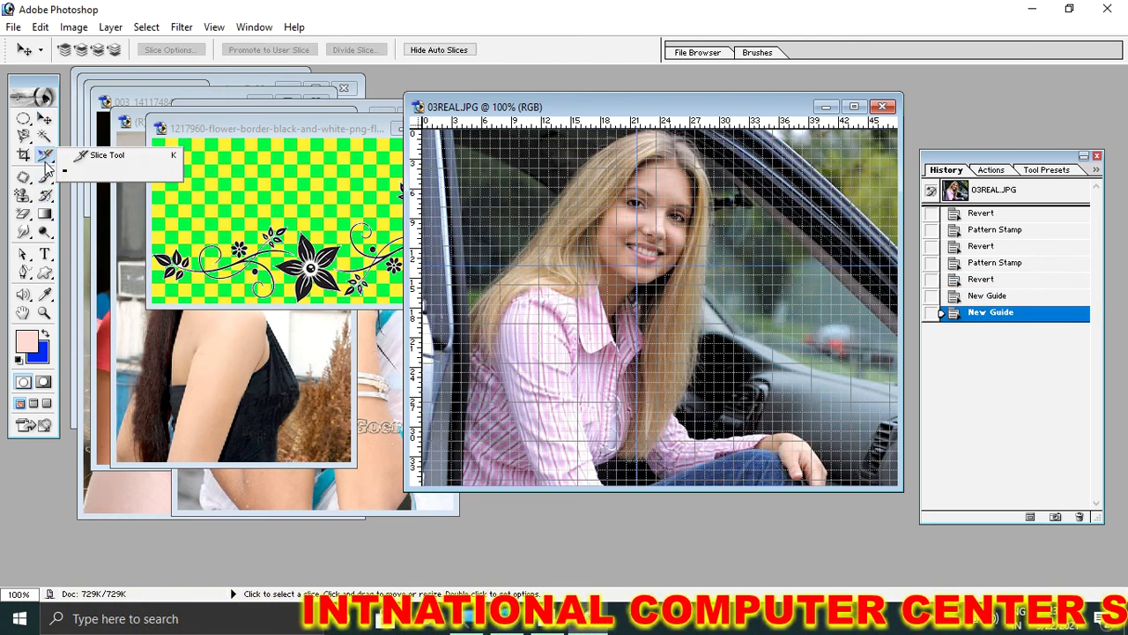
pyautogui.click(101, 155)
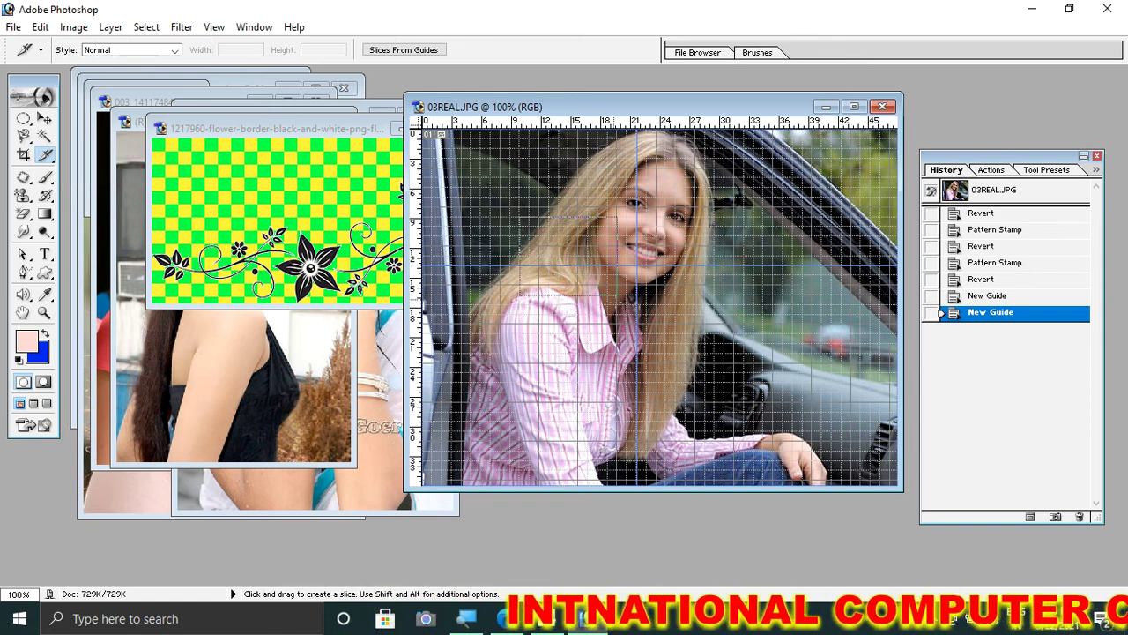
pyautogui.moveTo(520, 216); pyautogui.dragTo(628, 314)
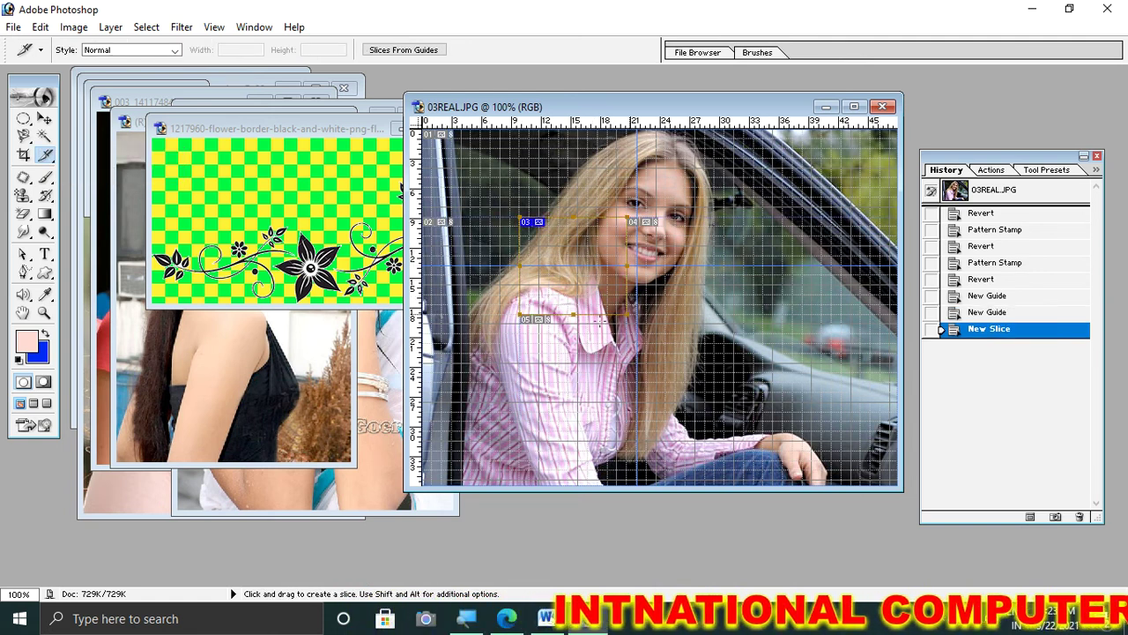
# Set the grid colour to red in Guides, Grid & Slices preferences
pyautogui.click(41, 26)
pyautogui.moveTo(139, 492)
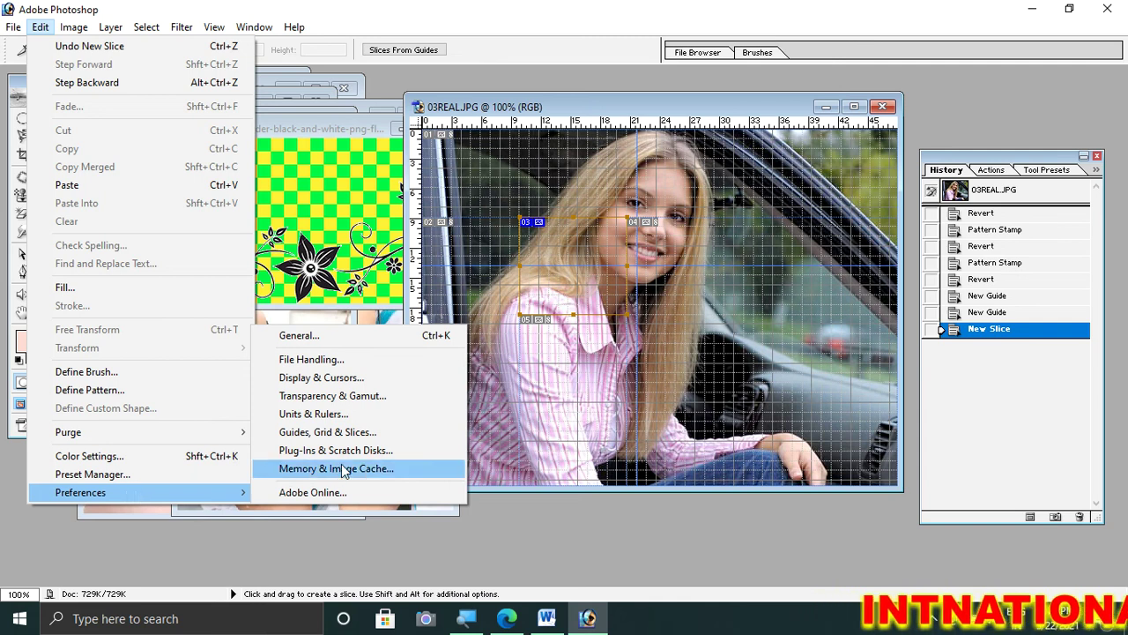
pyautogui.click(624, 85)
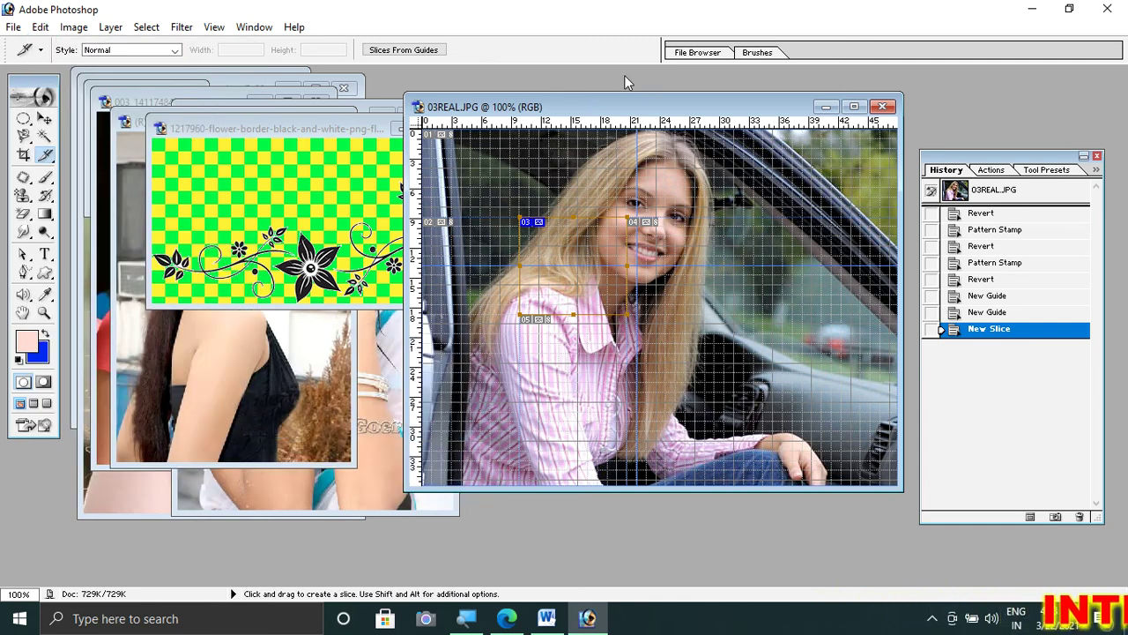
pyautogui.moveTo(882, 146)
pyautogui.mouseDown()
pyautogui.moveTo(596, 141)
pyautogui.moveTo(744, 99)
pyautogui.mouseUp()
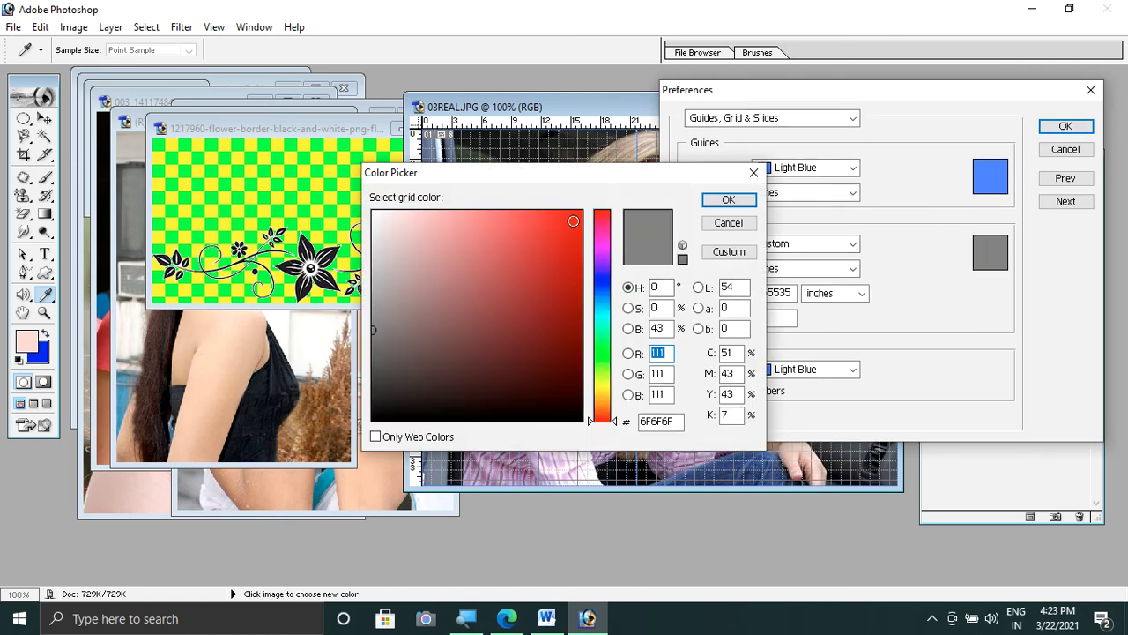
pyautogui.click(573, 221)
pyautogui.click(727, 199)
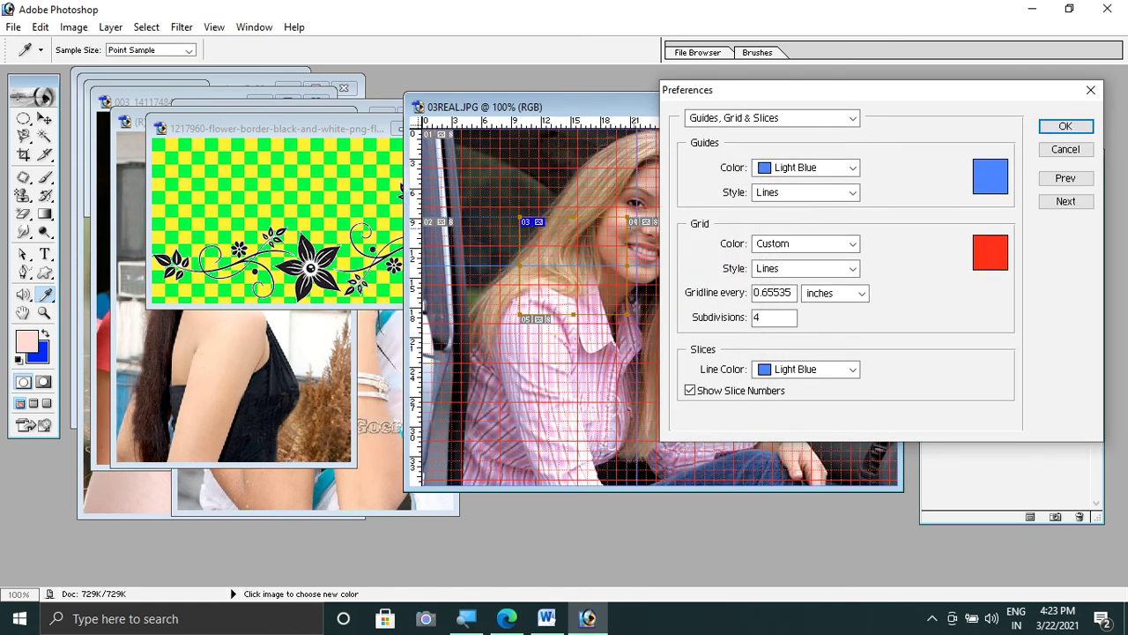
# Change the guide colour to a bright custom green
pyautogui.click(991, 185)
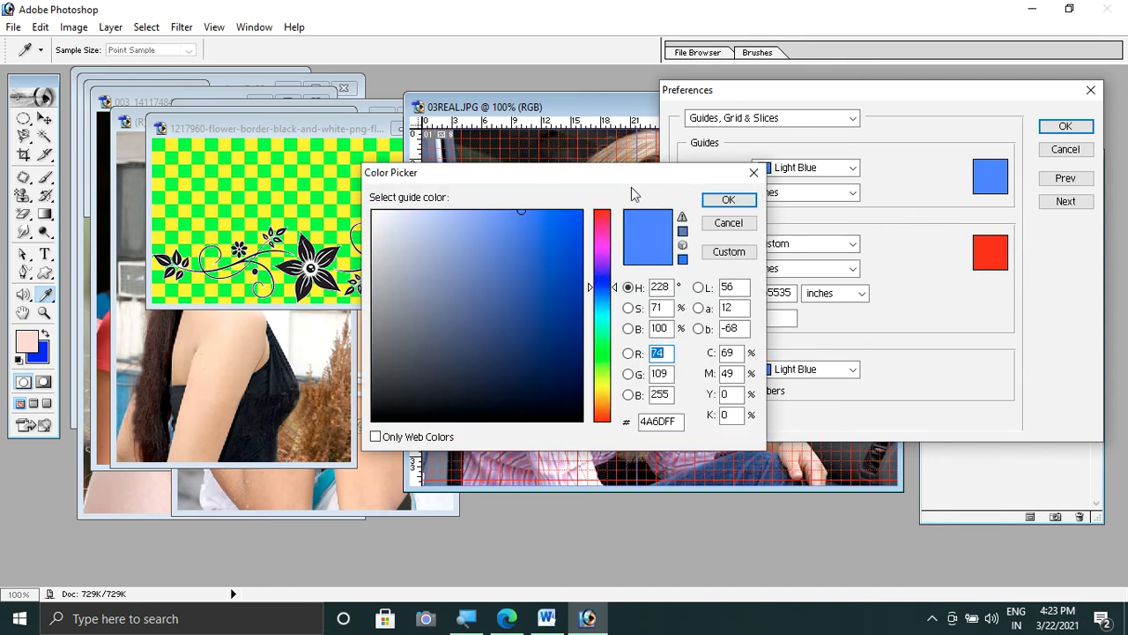
pyautogui.moveTo(631, 187); pyautogui.dragTo(823, 299)
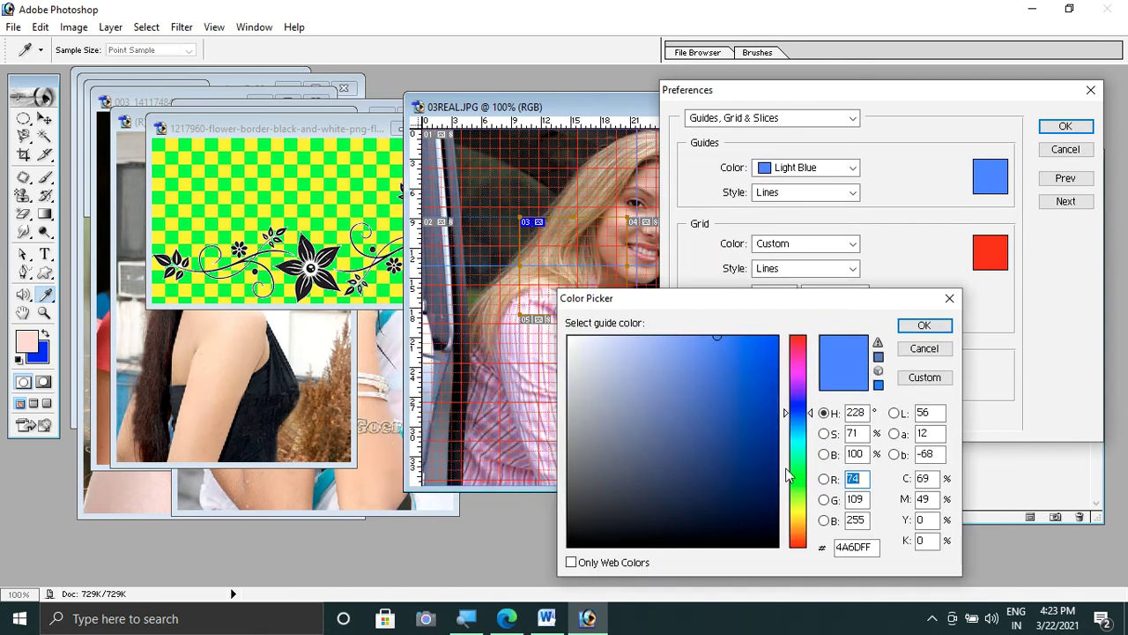
pyautogui.click(803, 478)
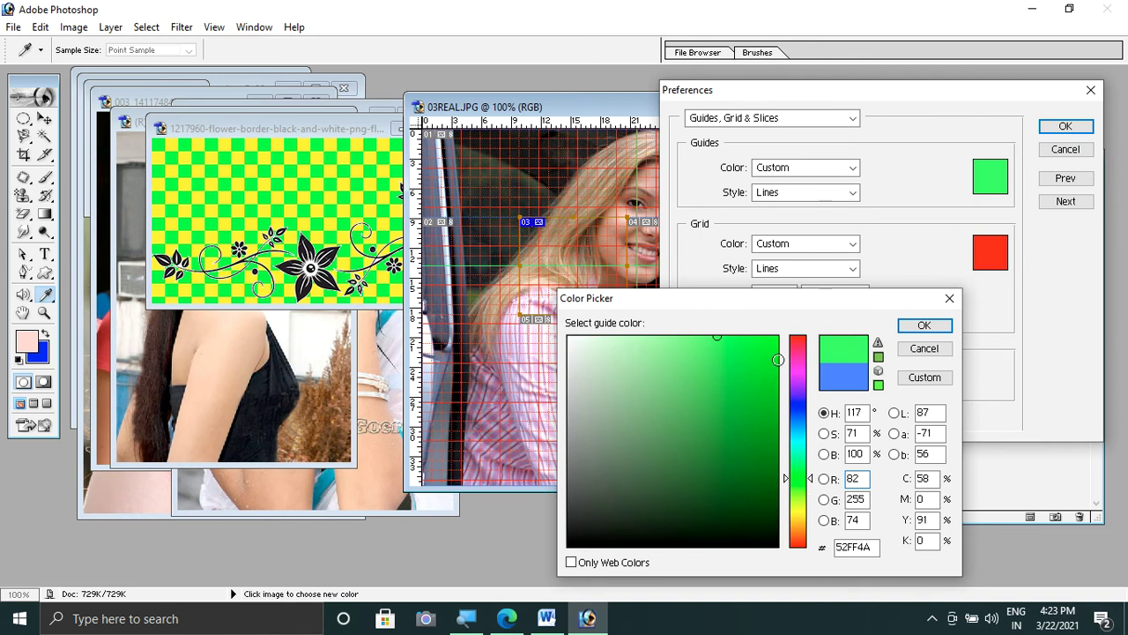
pyautogui.click(774, 339)
pyautogui.click(919, 329)
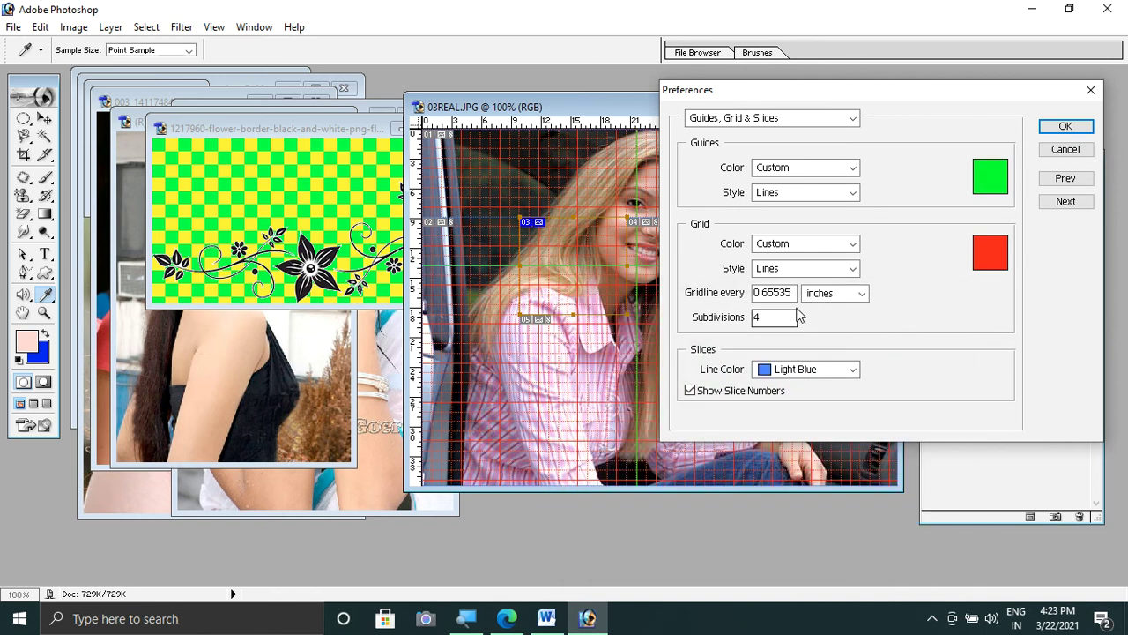
# Set the slice Line Color to Light Red and apply the preferences
pyautogui.click(800, 370)
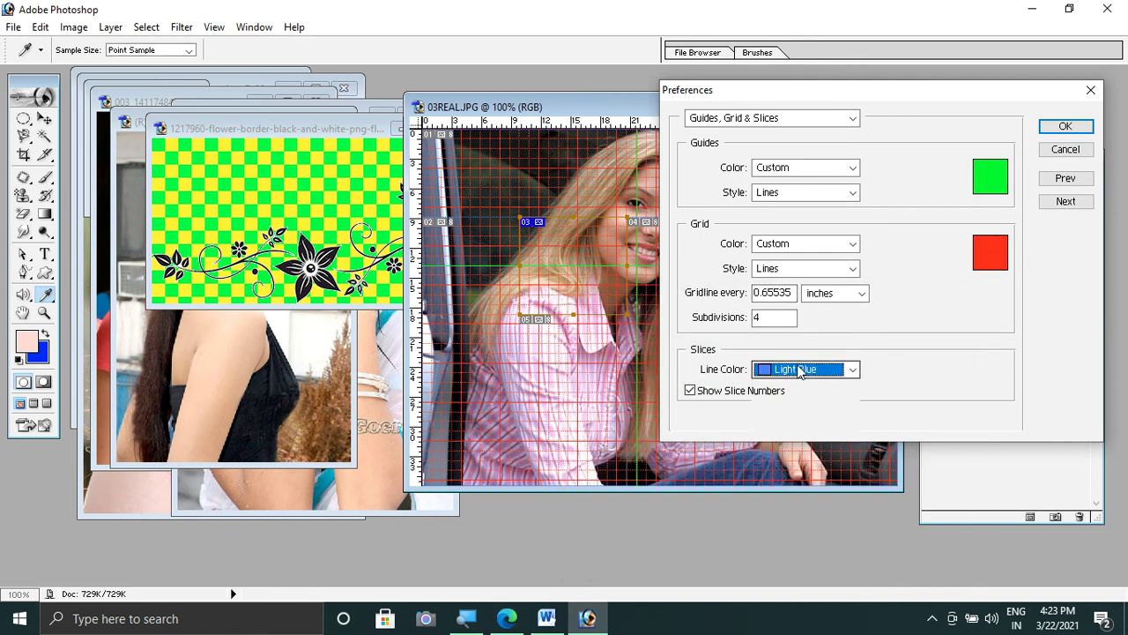
pyautogui.click(798, 396)
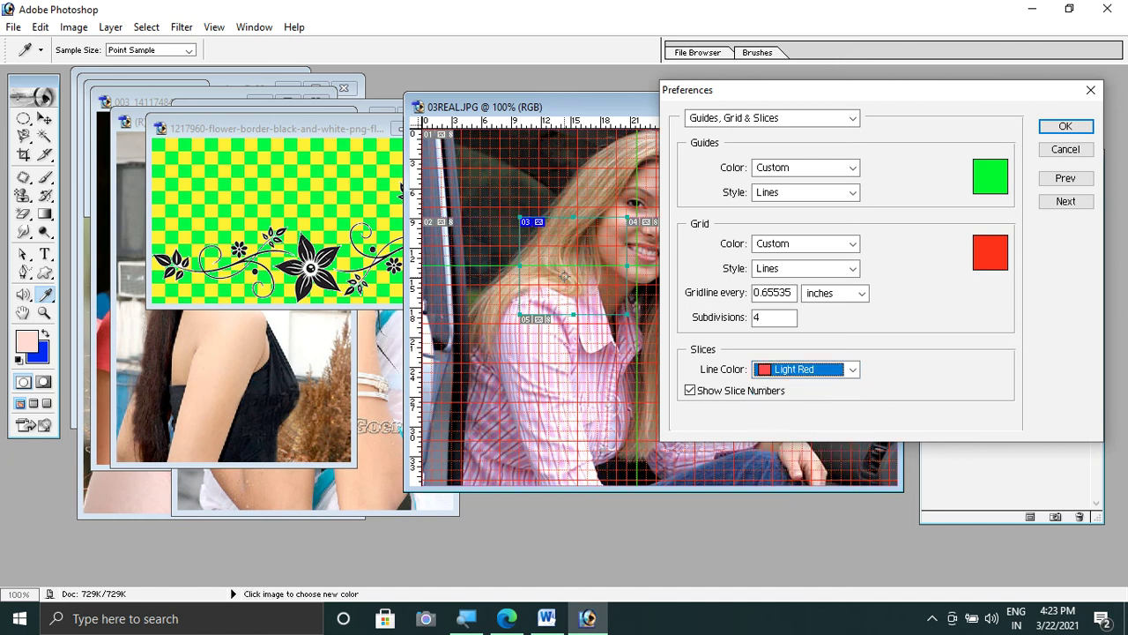
pyautogui.click(1065, 126)
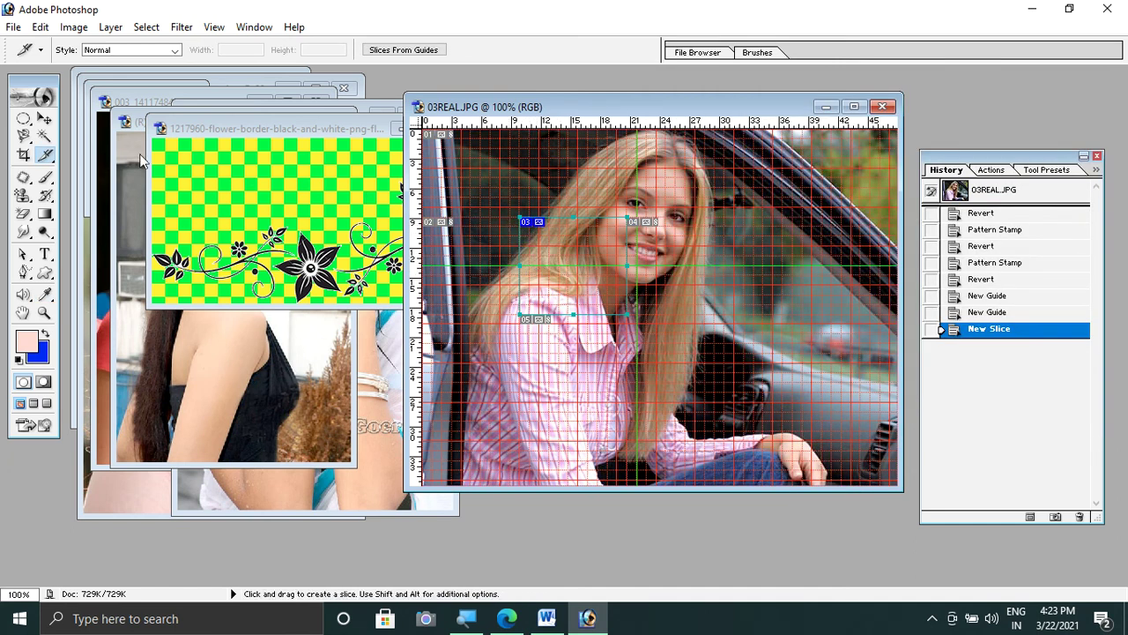
# Revert 03REAL.JPG to remove its guides and slice, then hide the grid and rulers
pyautogui.press('v')
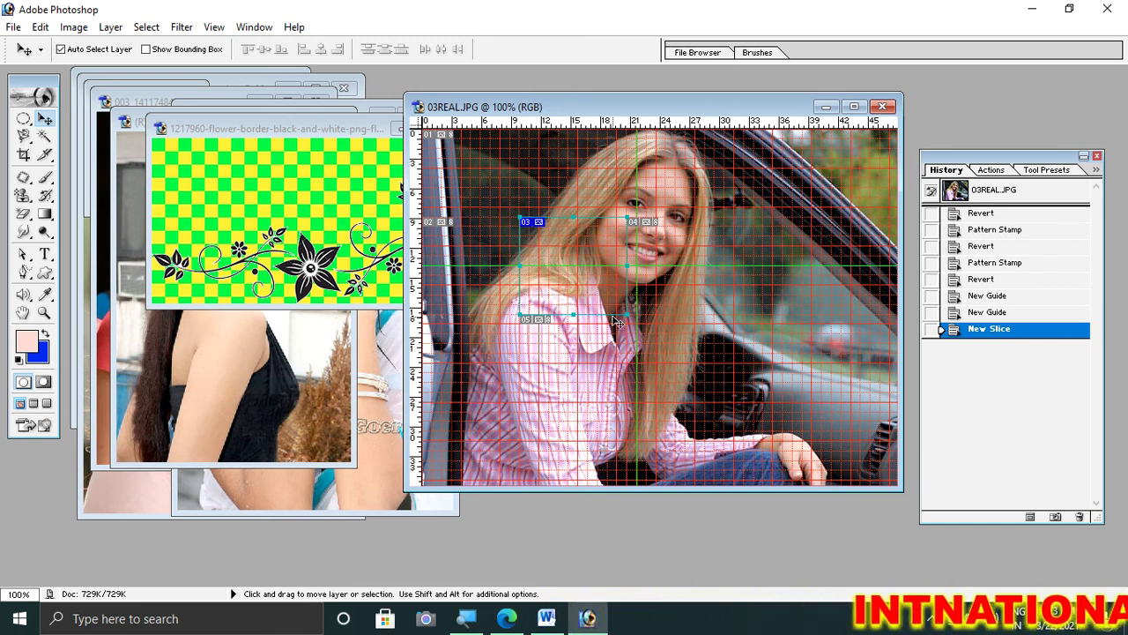
pyautogui.press('F12')
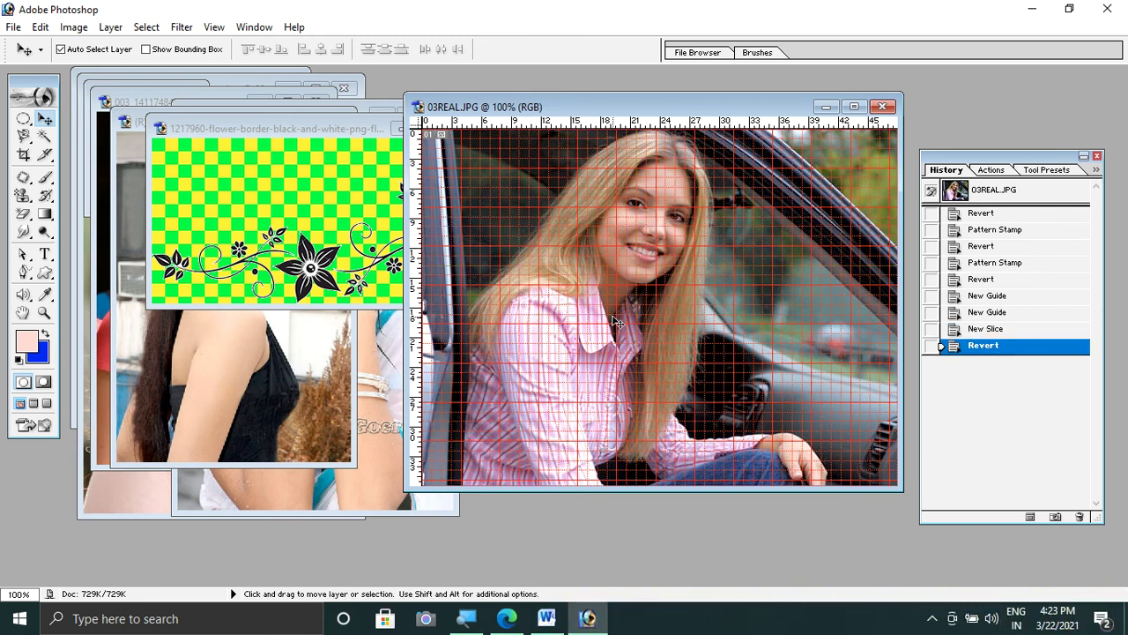
pyautogui.hotkey('ctrl', "'")
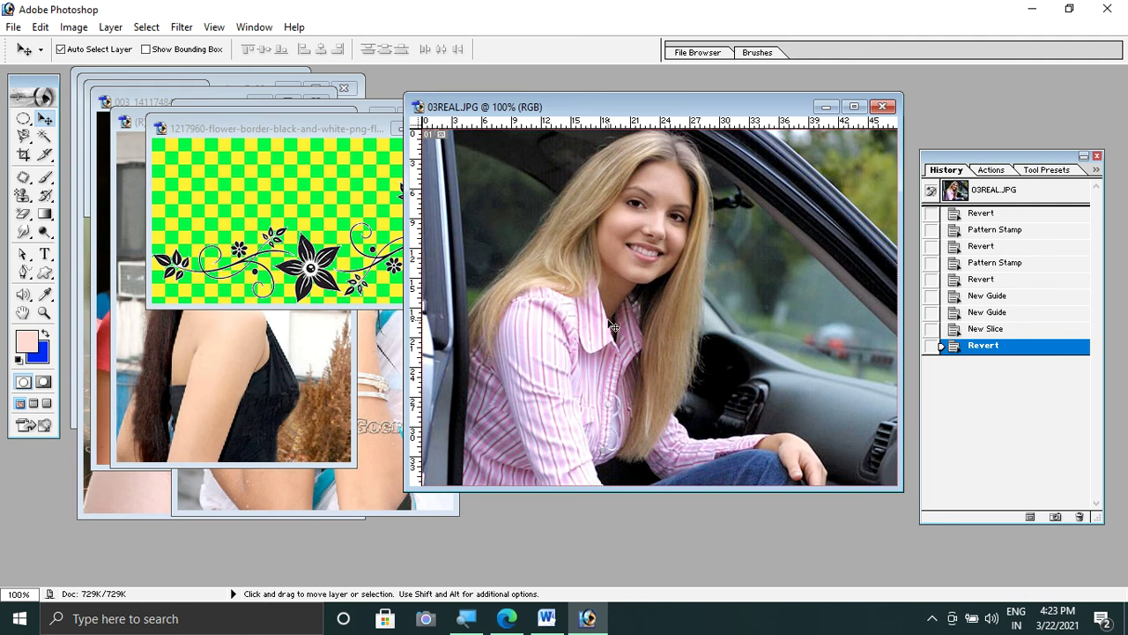
pyautogui.hotkey('ctrl', 'r')
pyautogui.click(37, 28)
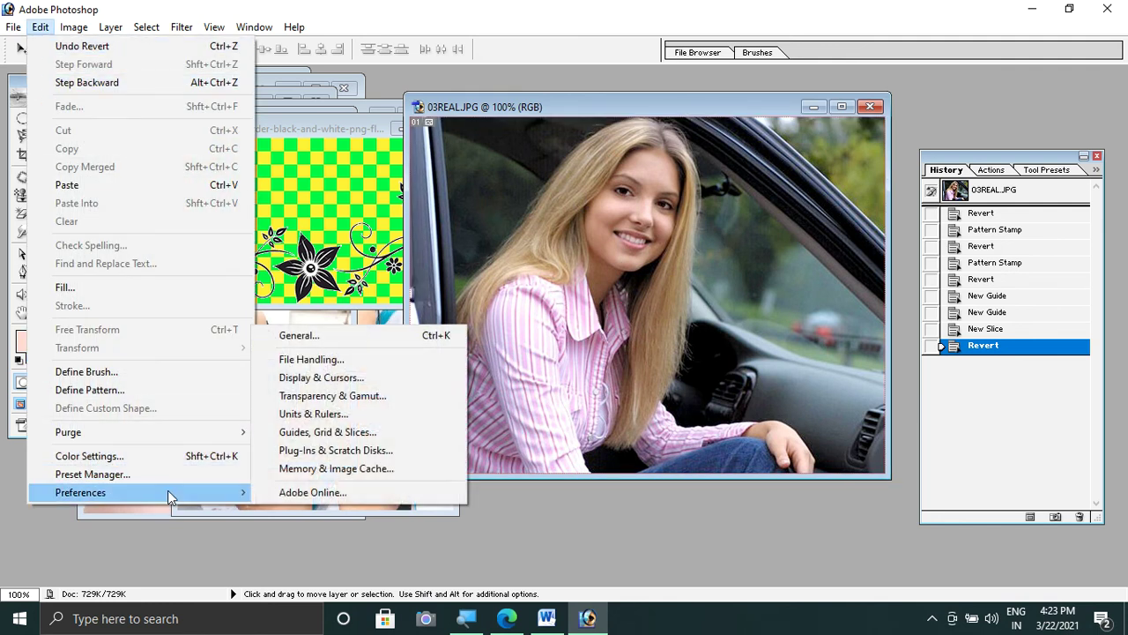
pyautogui.moveTo(139, 491)
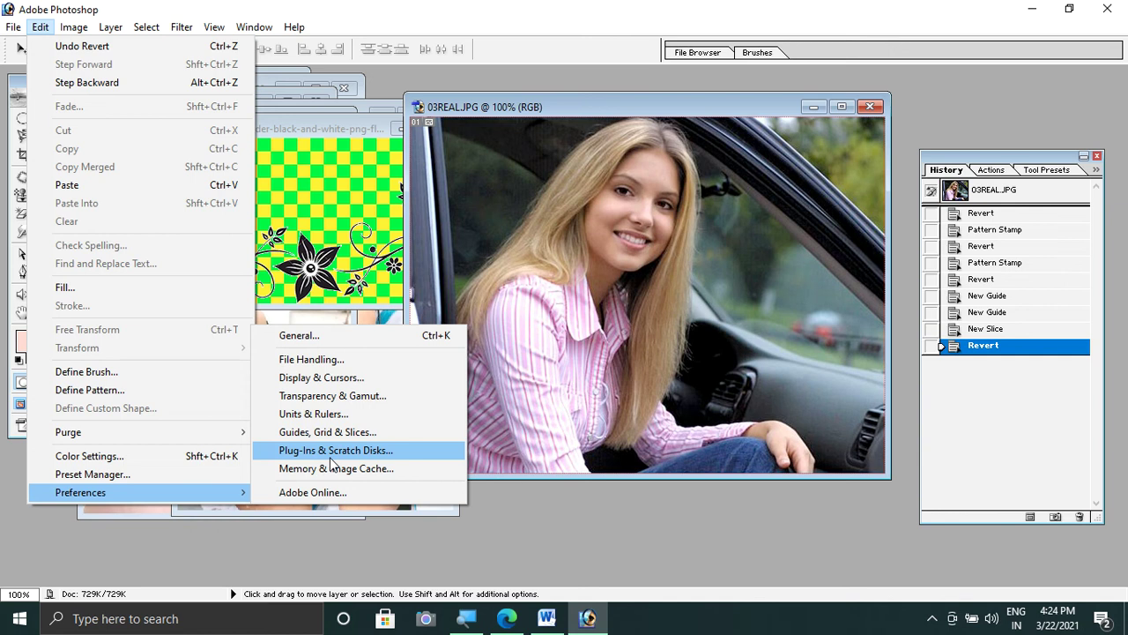
# Lower the Maximum Used by Photoshop memory slider in Memory & Image Cache preferences
pyautogui.click(465, 298)
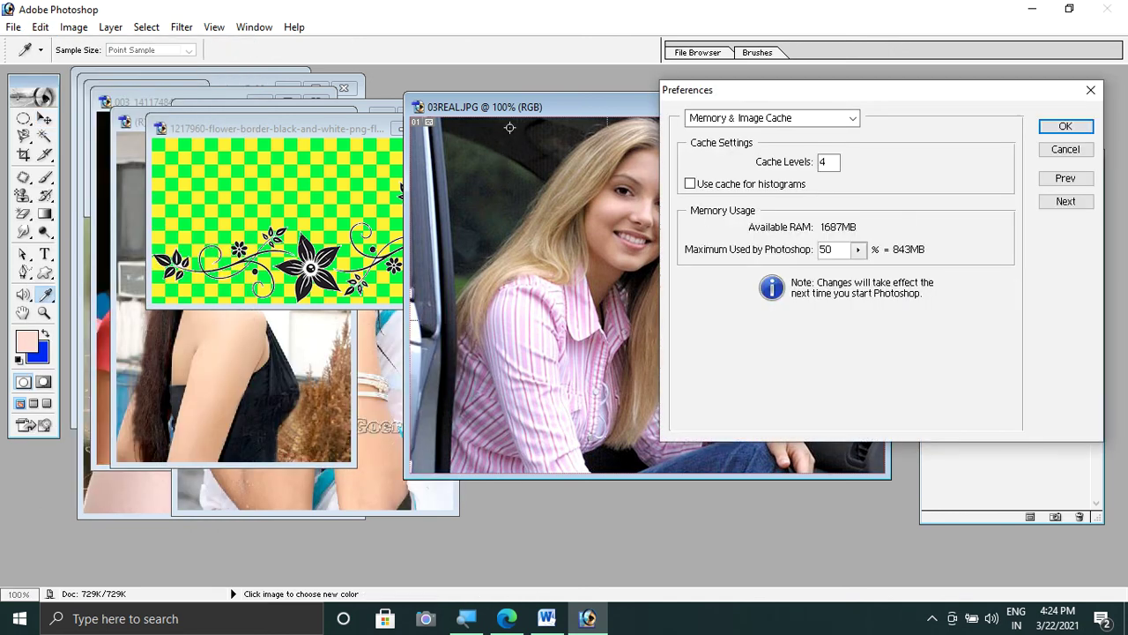
pyautogui.moveTo(752, 94); pyautogui.dragTo(526, 118)
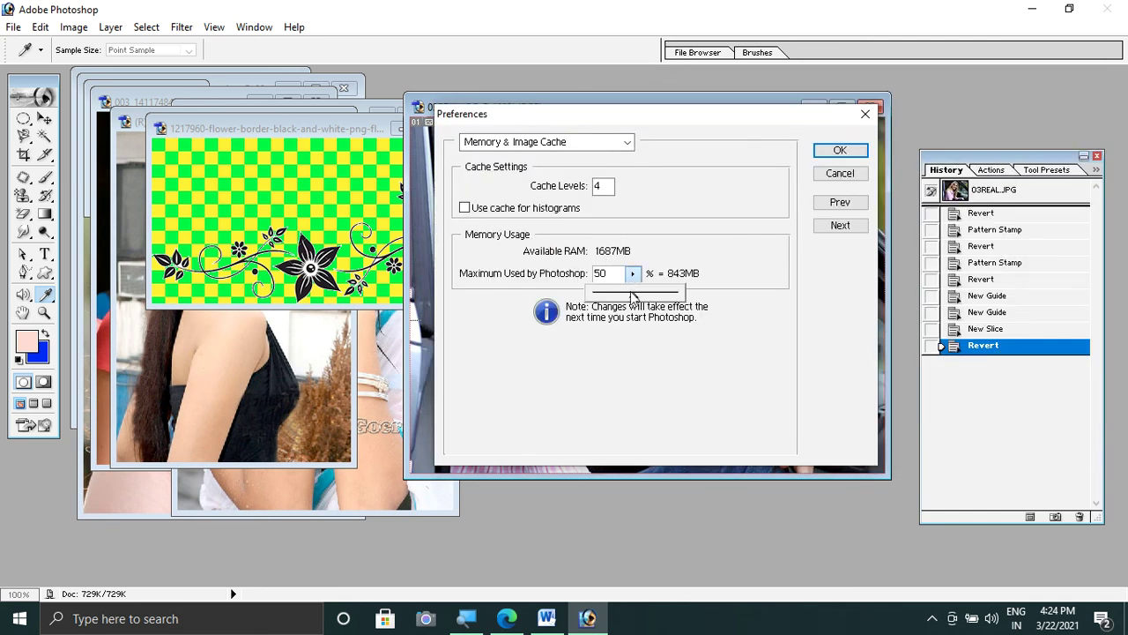
pyautogui.moveTo(631, 296)
pyautogui.mouseDown()
pyautogui.moveTo(596, 297)
pyautogui.moveTo(687, 304)
pyautogui.moveTo(626, 298)
pyautogui.mouseUp()
pyautogui.click(839, 150)
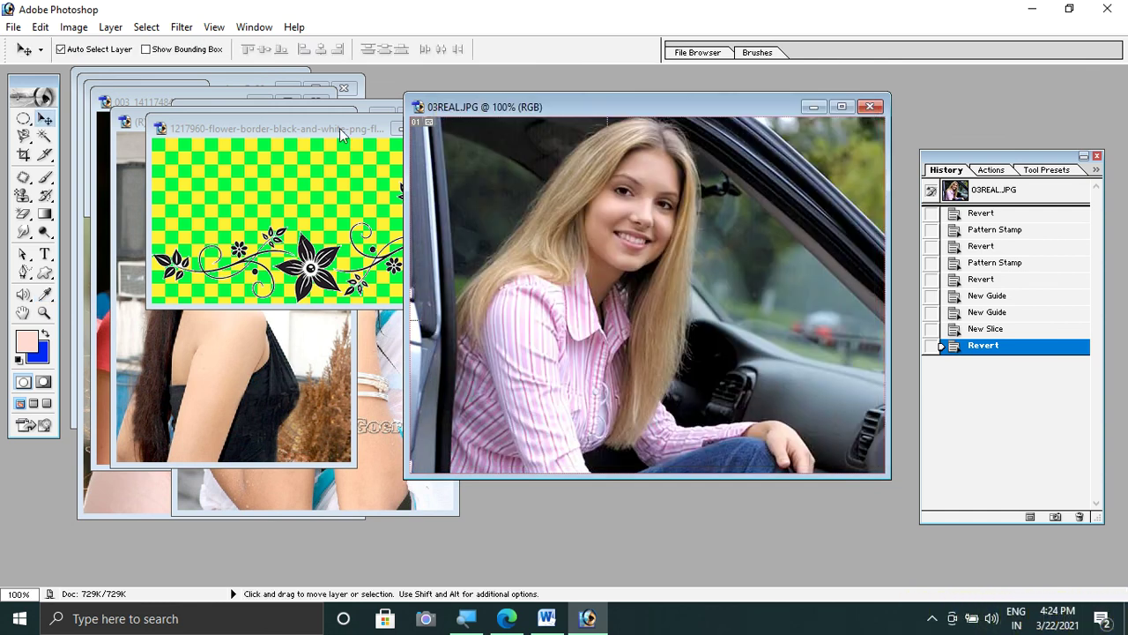
pyautogui.click(41, 26)
pyautogui.moveTo(80, 491)
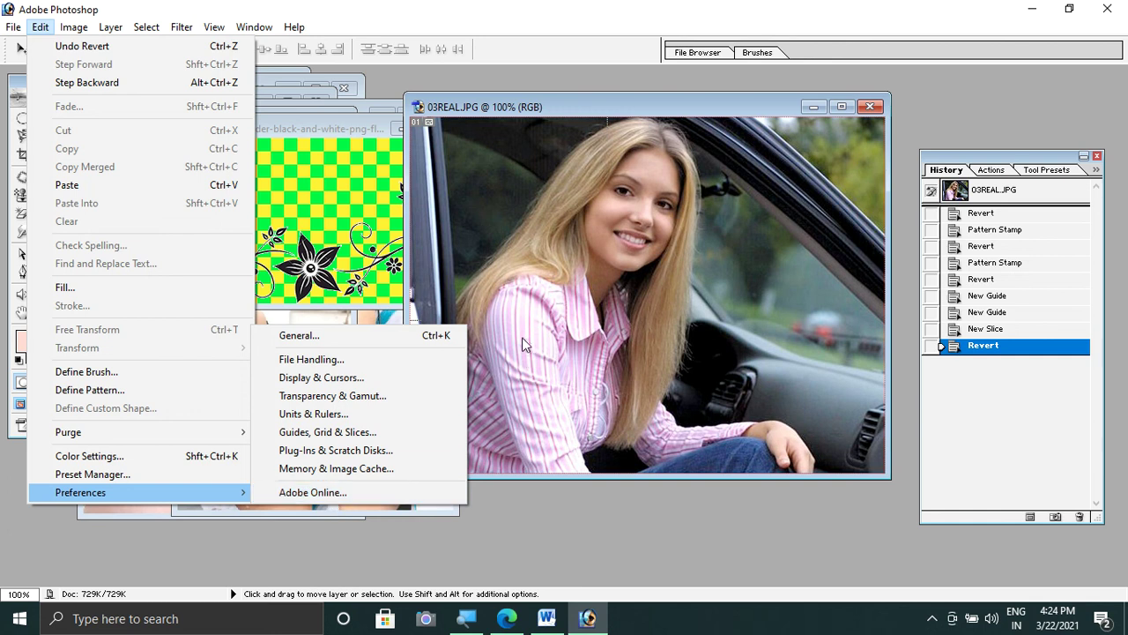
pyautogui.click(548, 112)
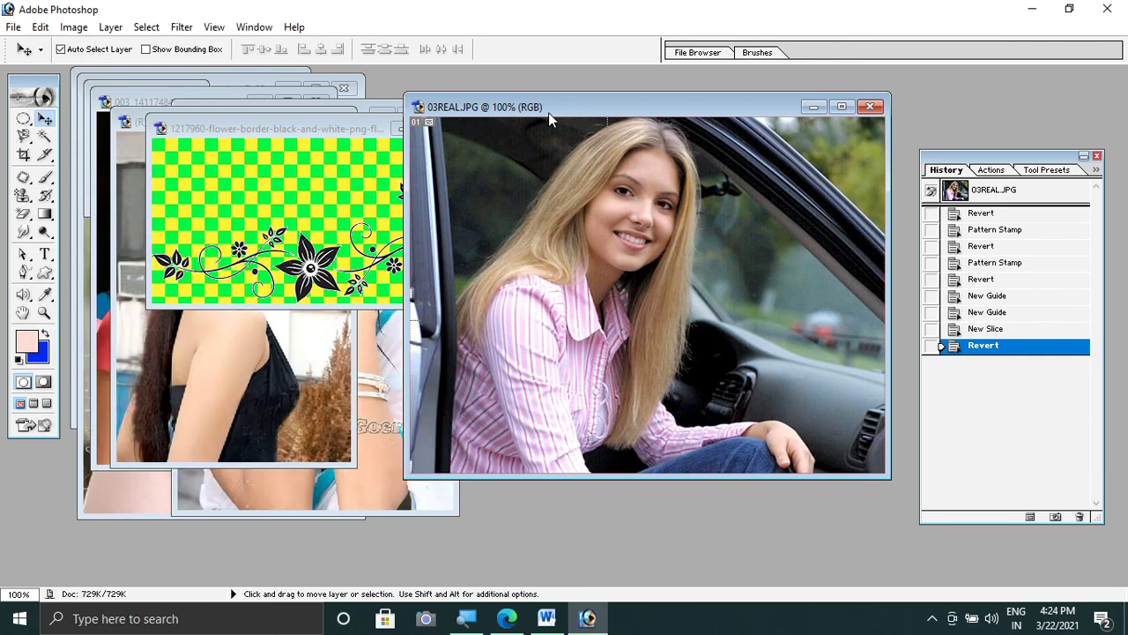